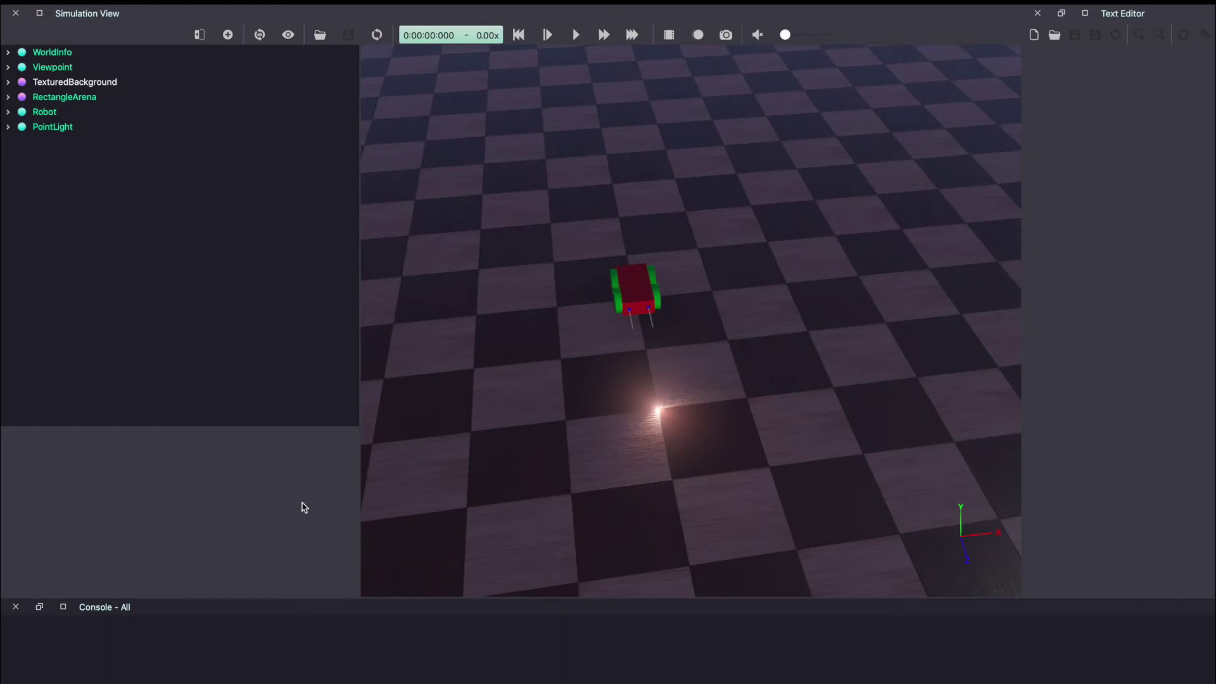
Start the New Project Directory wizard and name the folder braitenberg_vehicle_project
mouse_move(338, 8)
click(378, 8)
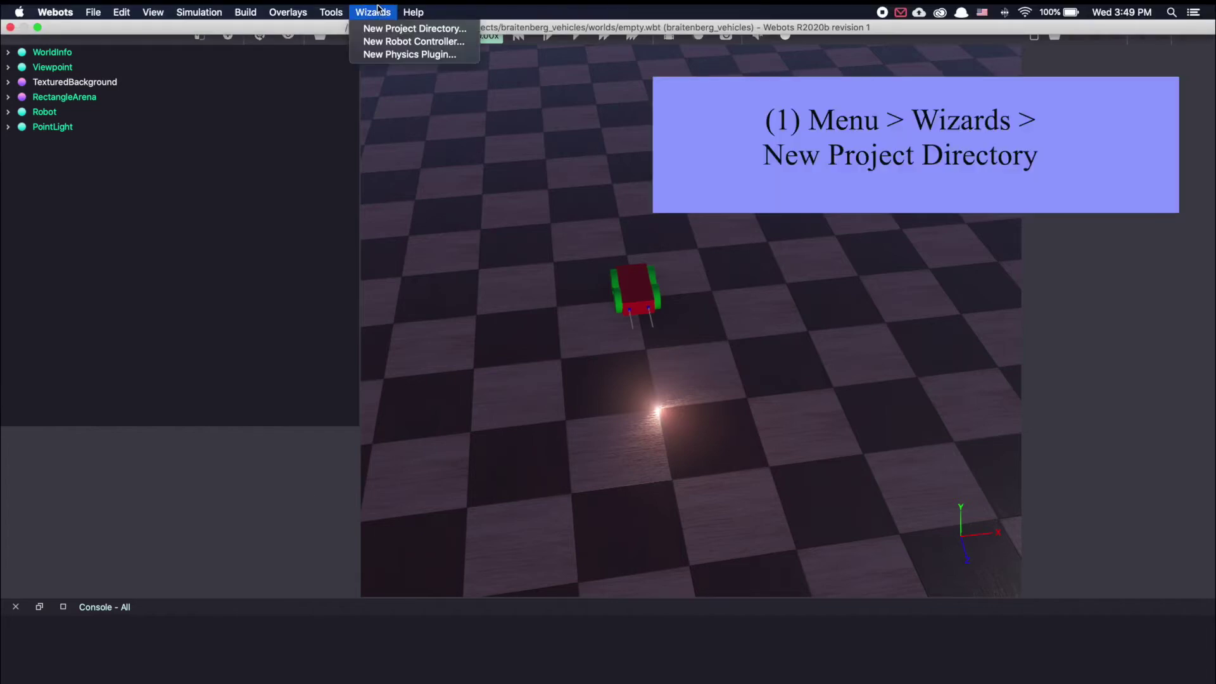
click(375, 28)
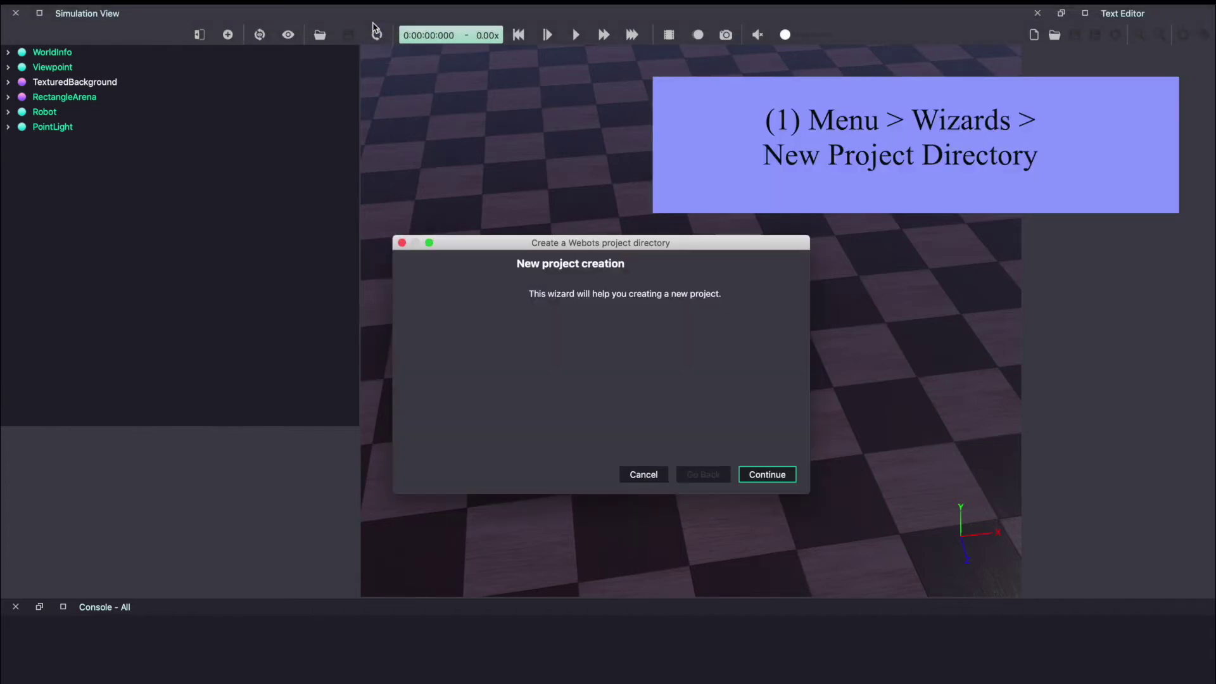
click(767, 474)
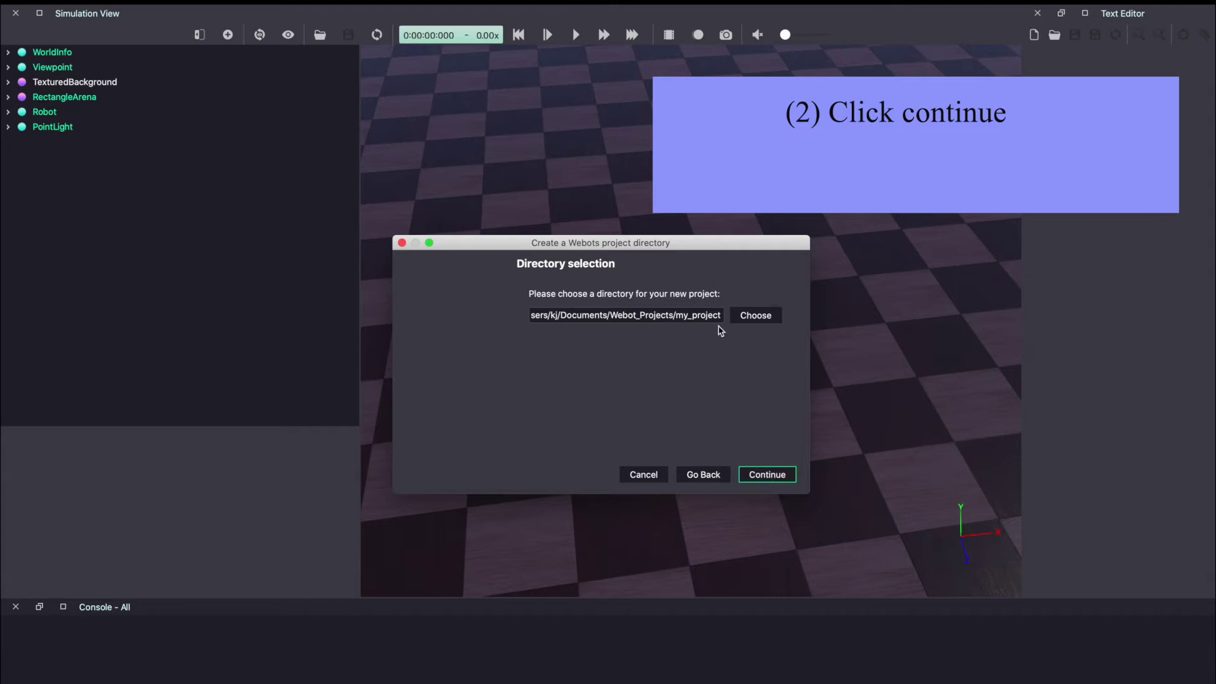
click(709, 319)
double_click(708, 319)
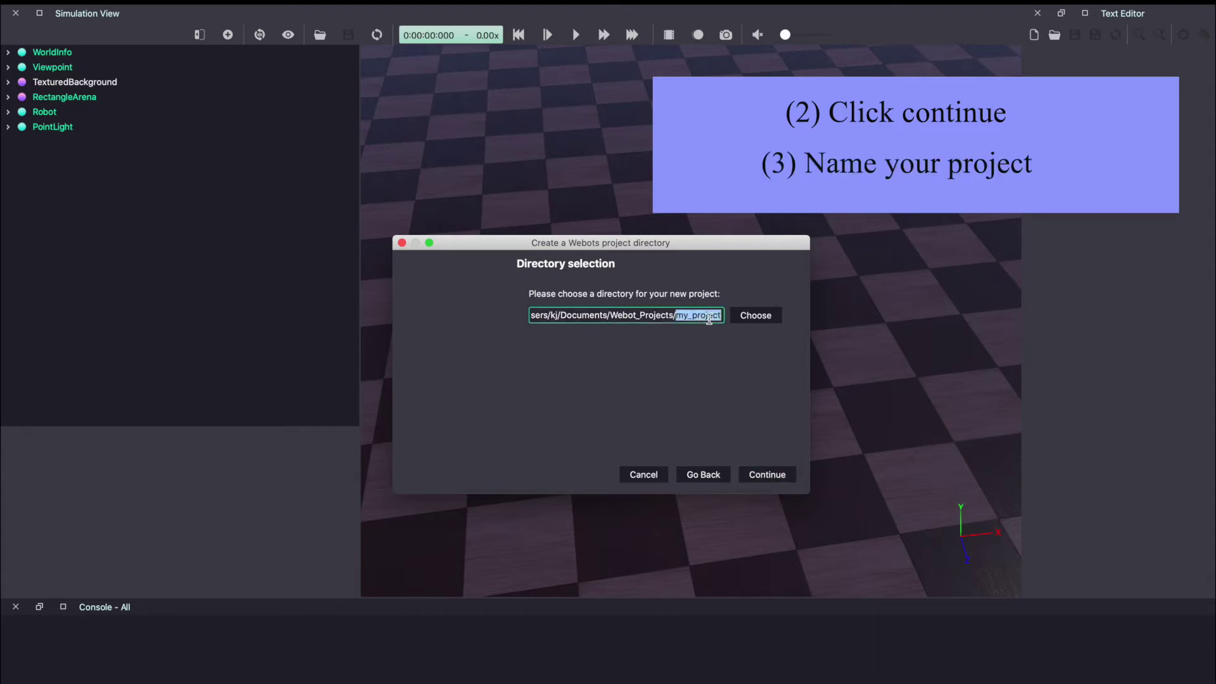
text(braitenberg_veh)
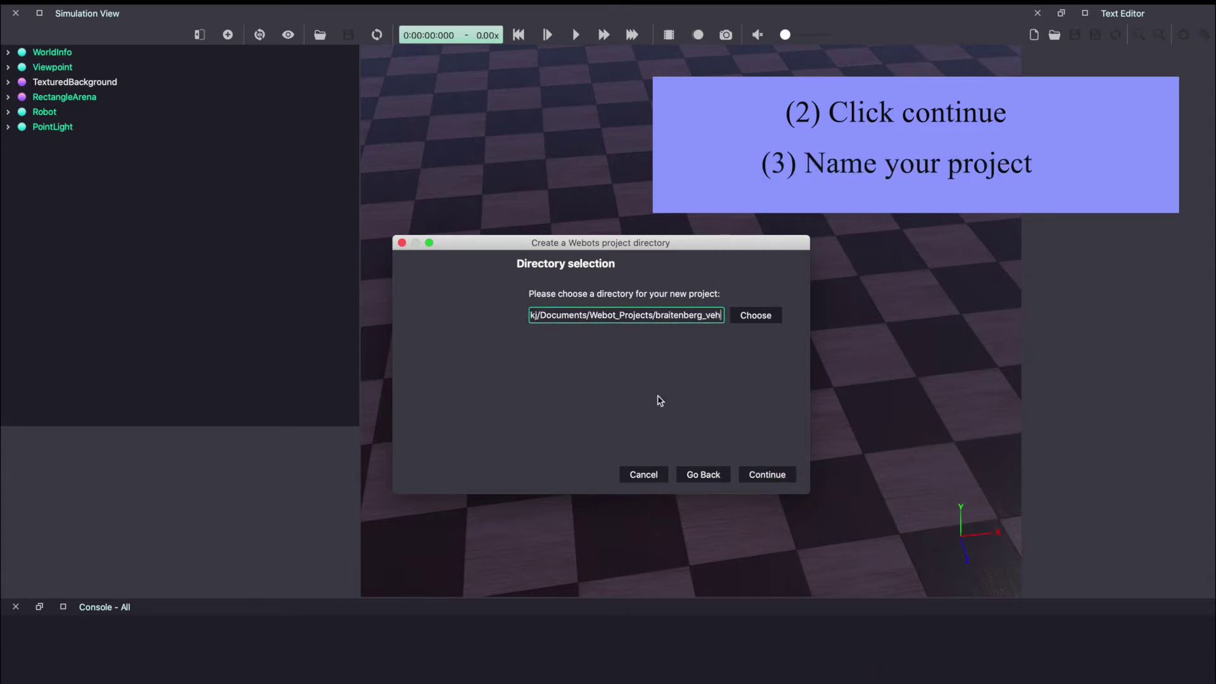
text(icle_project)
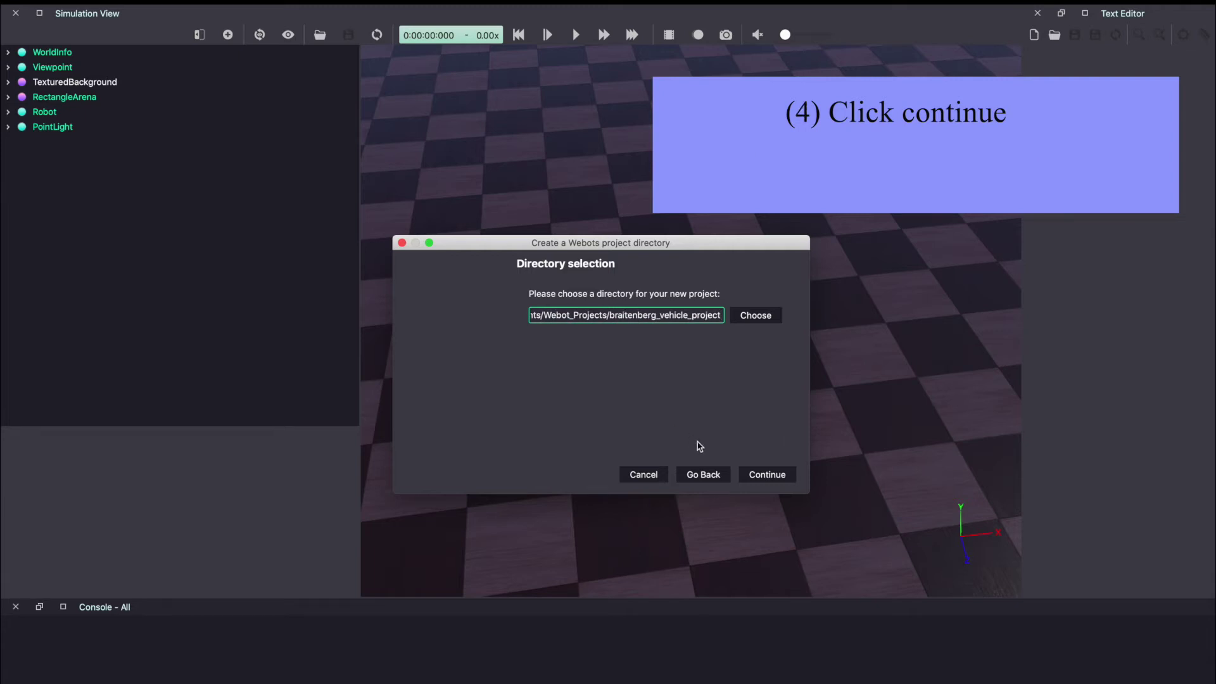
Name the world braintenberg_vehicle, include a rectangle arena, and finish creating the project
click(783, 480)
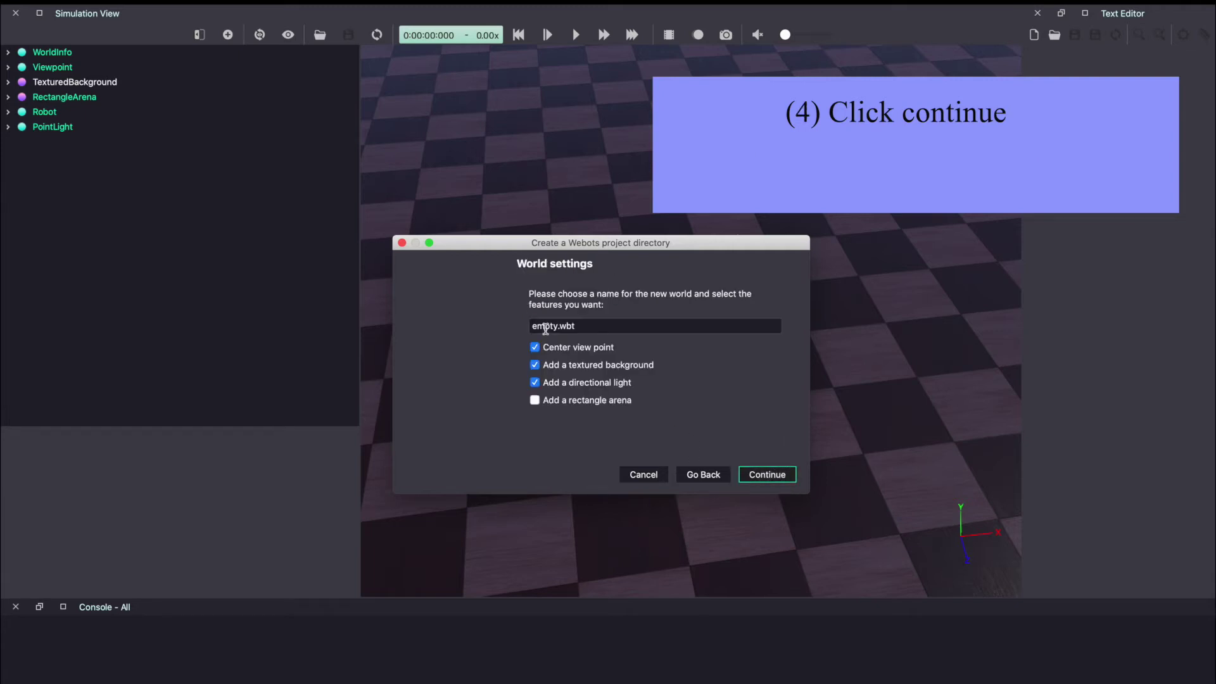
double_click(545, 327)
text(braintenberg_vehicle)
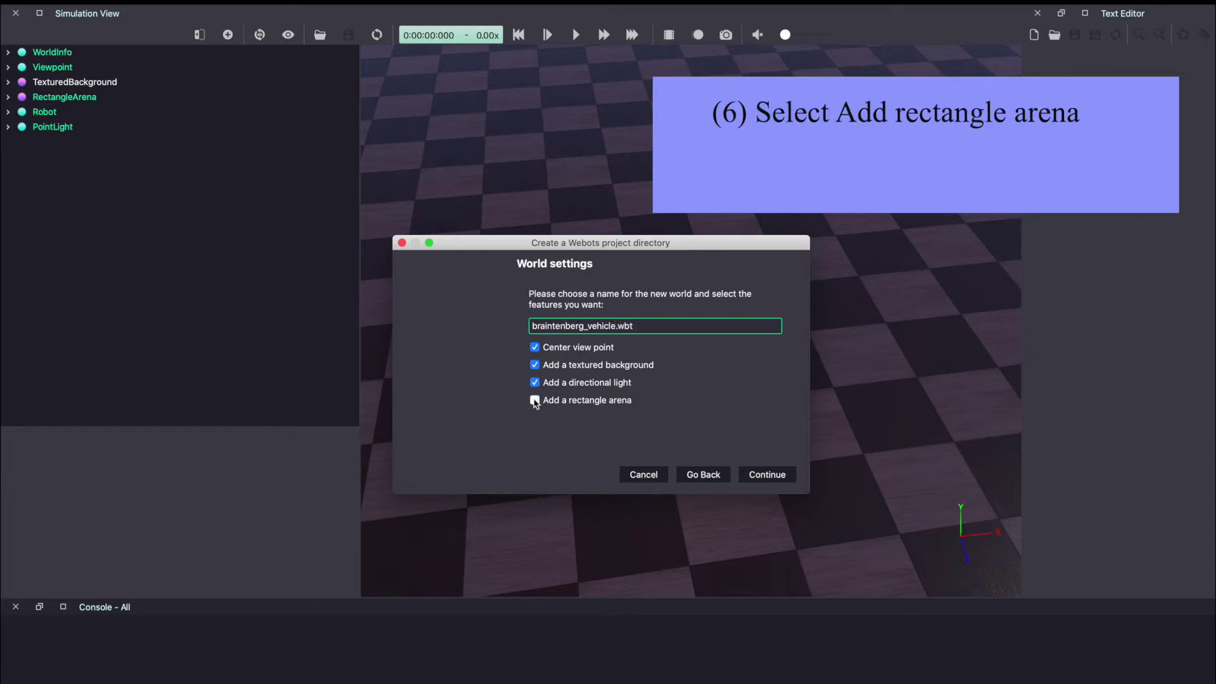
click(534, 401)
click(789, 476)
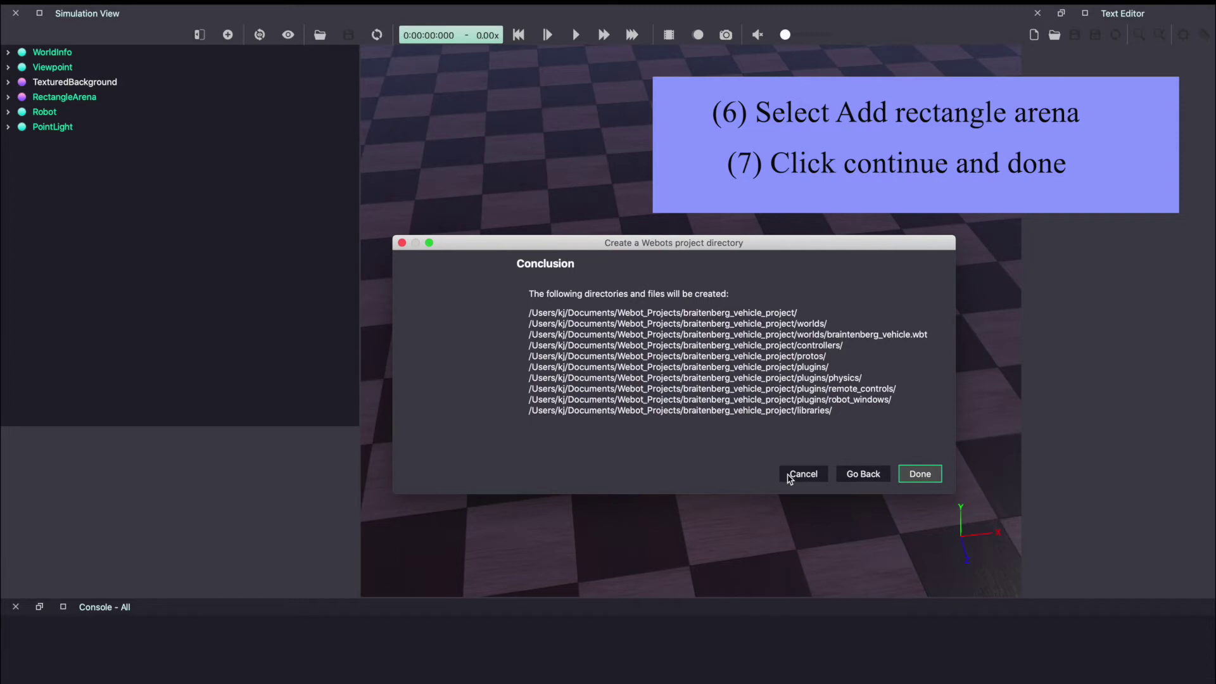
click(919, 475)
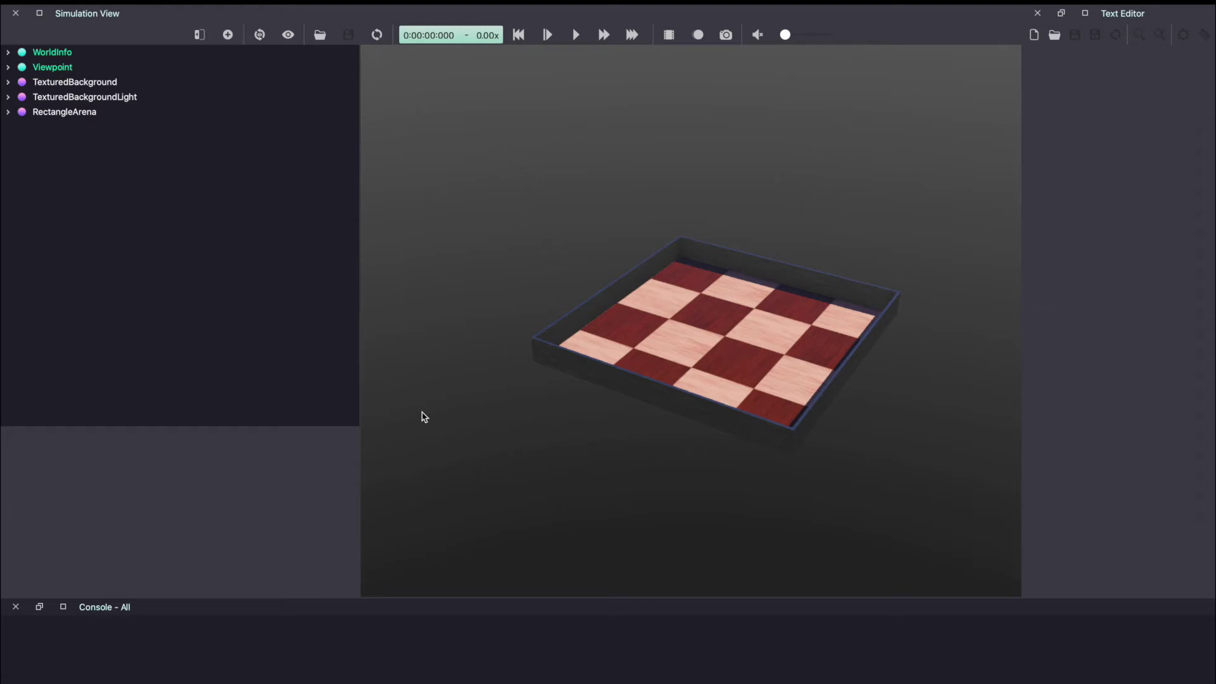
Launch Google Chrome from system search
key(super+space)
text(chr)
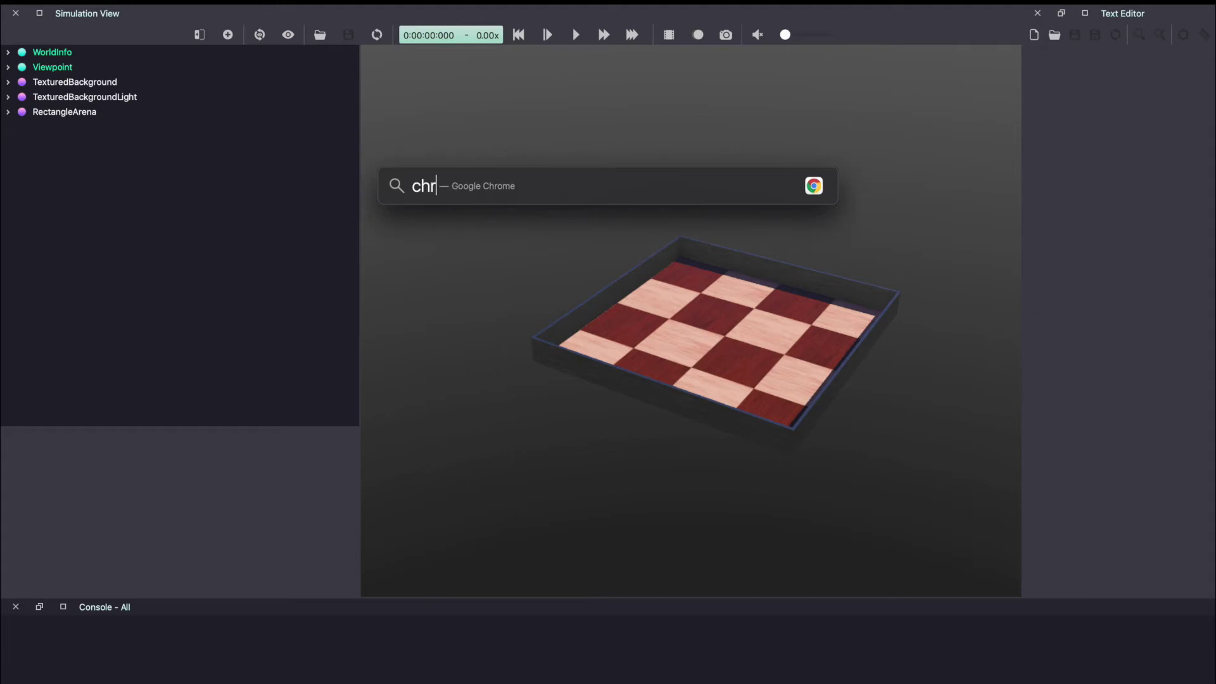
key(Return)
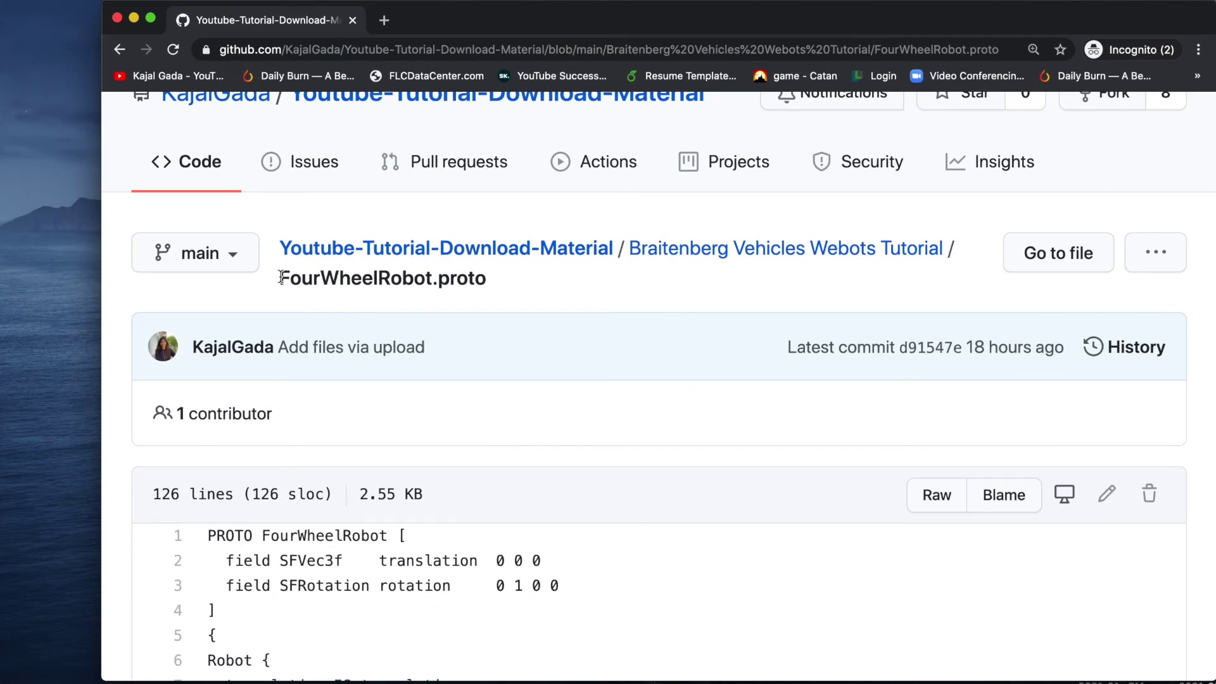
Open the raw FourWheelRobot.proto file on GitHub and select its full web address
drag(281, 278, 532, 278)
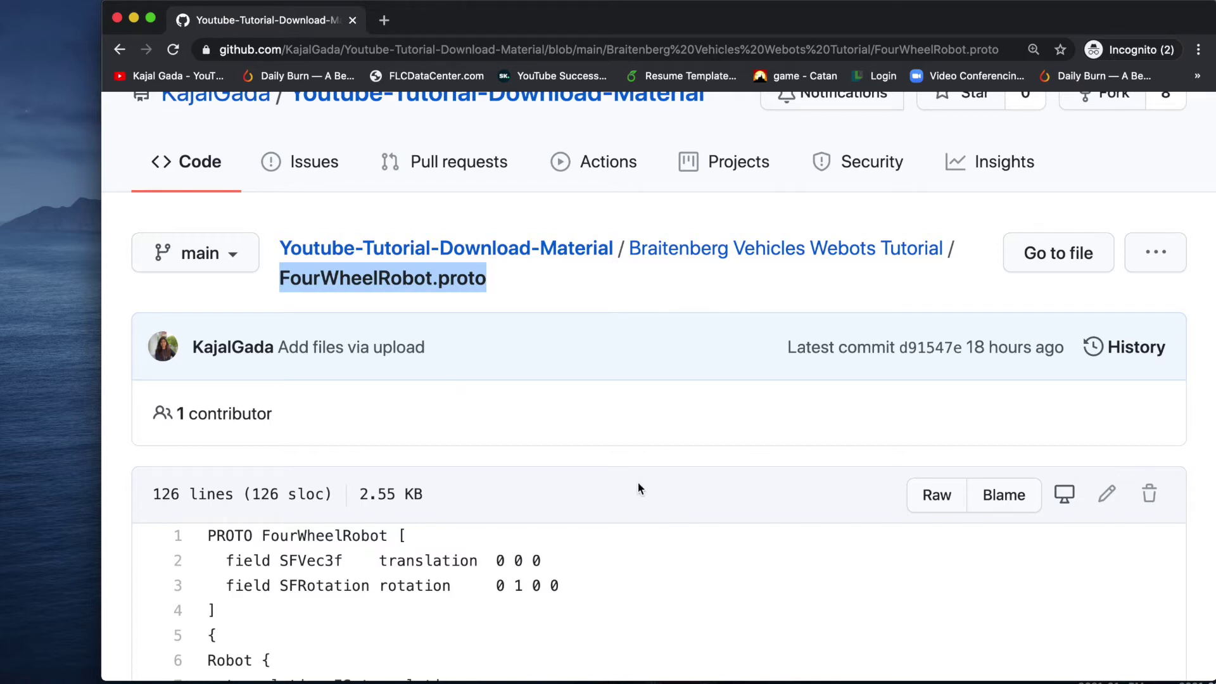
click(959, 499)
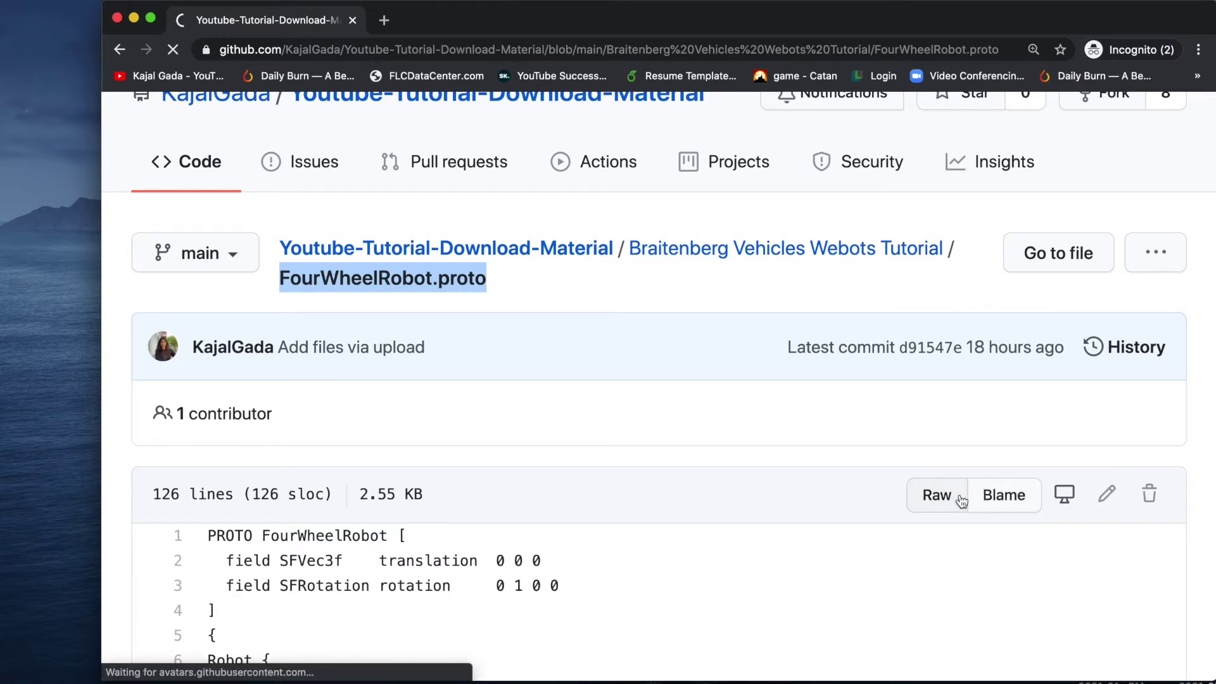
click(430, 49)
key(super+c)
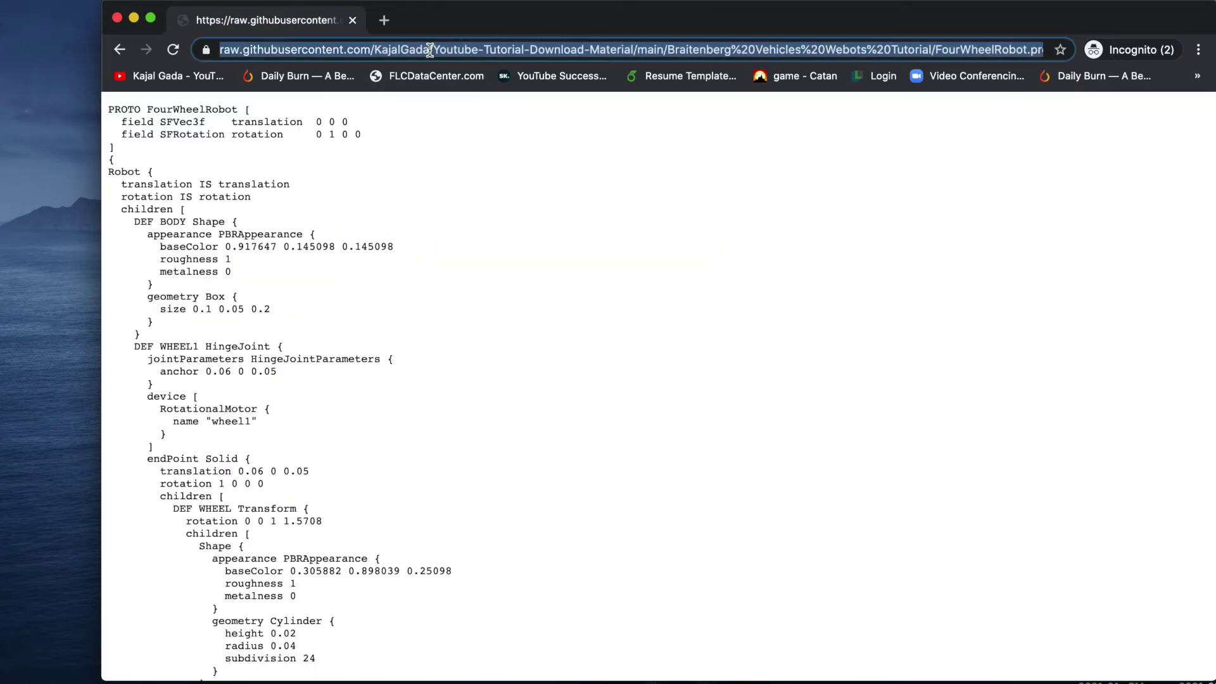
key(super+space)
Launch Terminal with larger text and change into braitenberg_vehicle_project/protos
text(term)
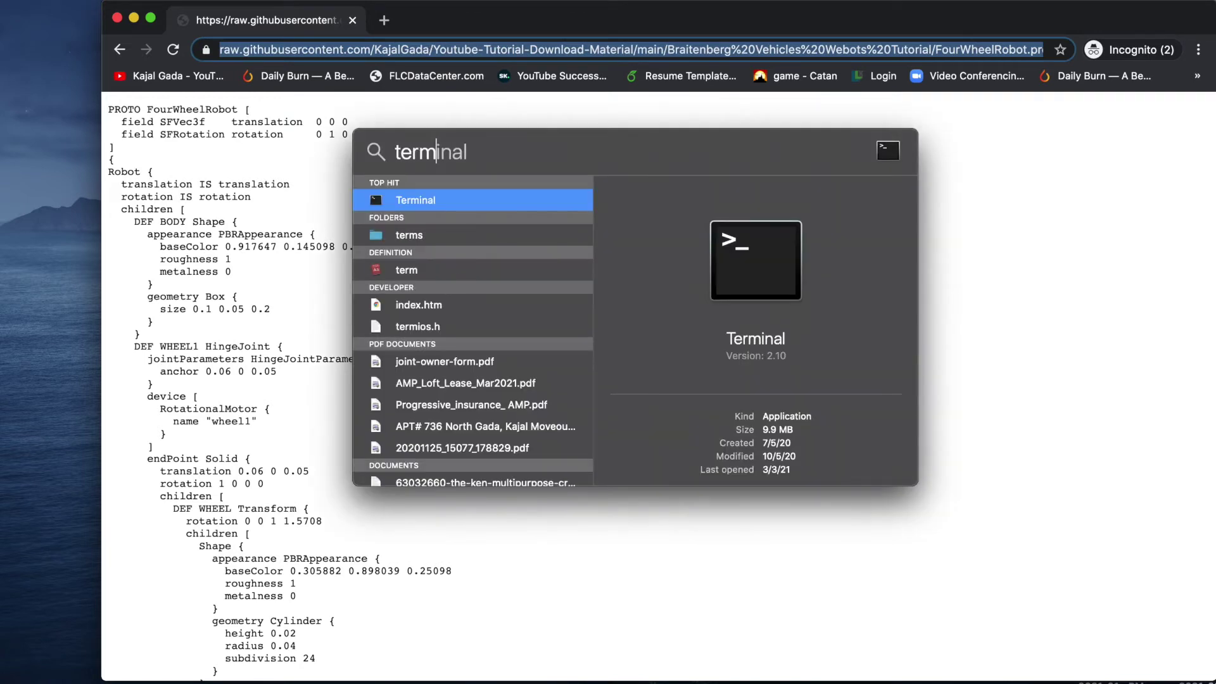
key(Return)
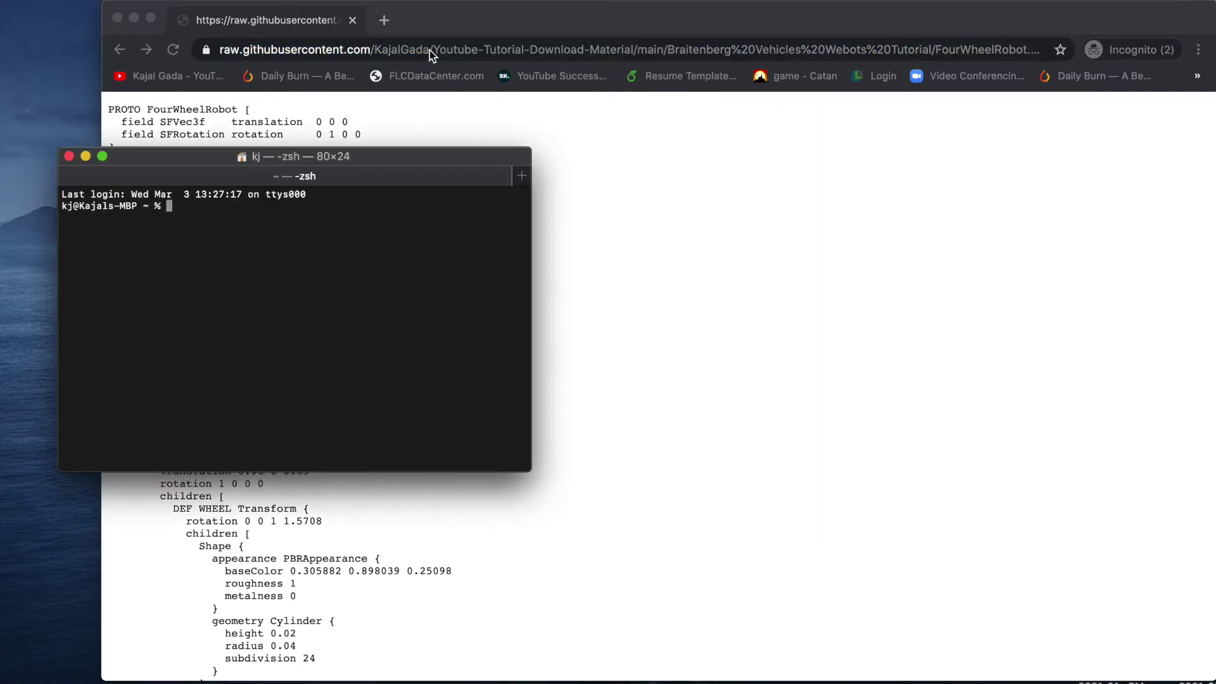
key(super+equal)
key(super+equal)
key(super+equal)
key(super+equal)
key(super+equal)
key(super+equal)
key(super+equal)
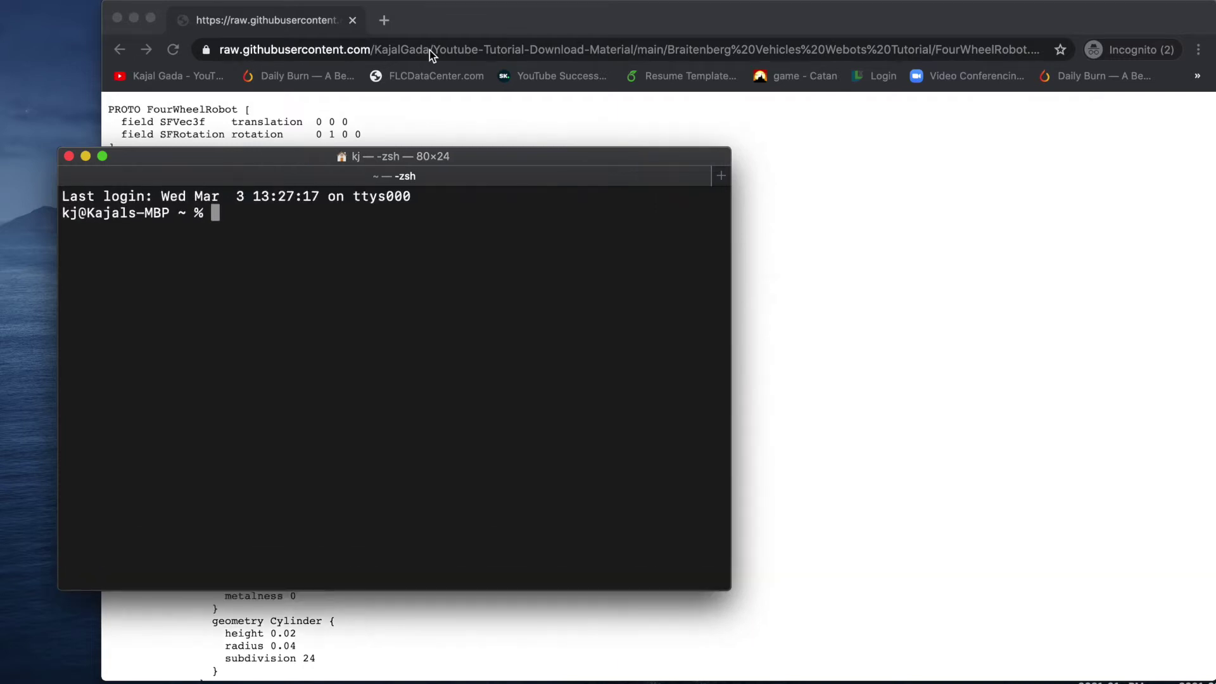
text(cd ~/Doc)
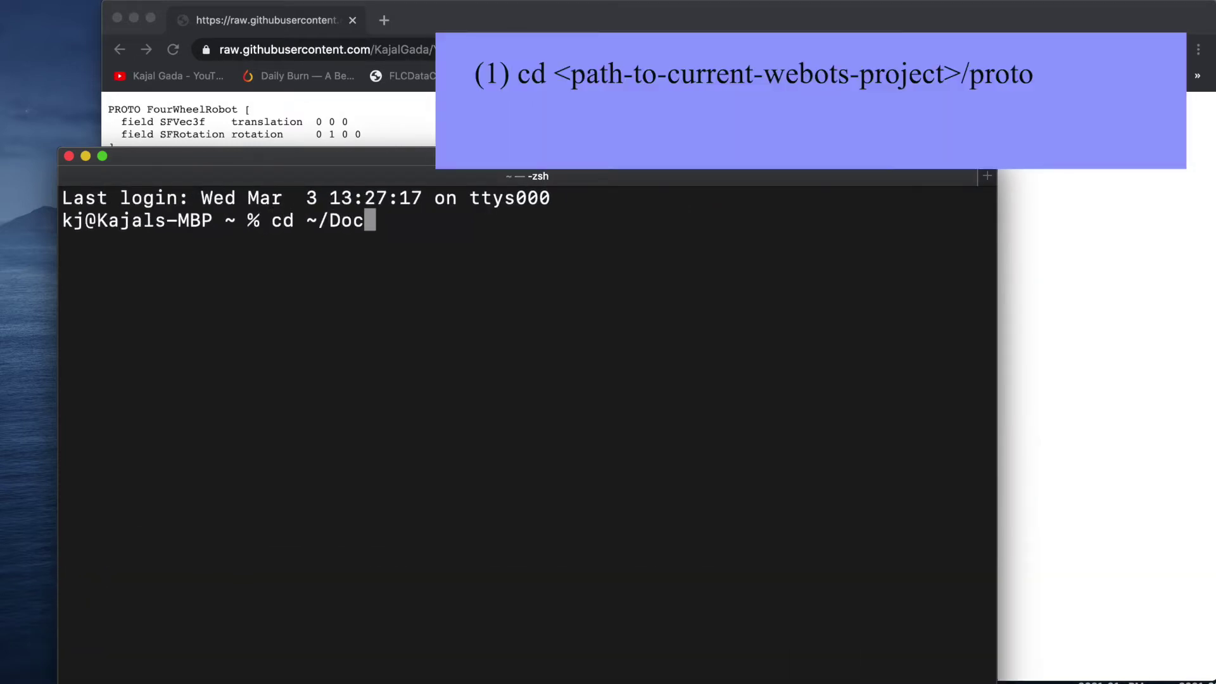
text(uments/Webot_Projects/bra)
key(Tab)
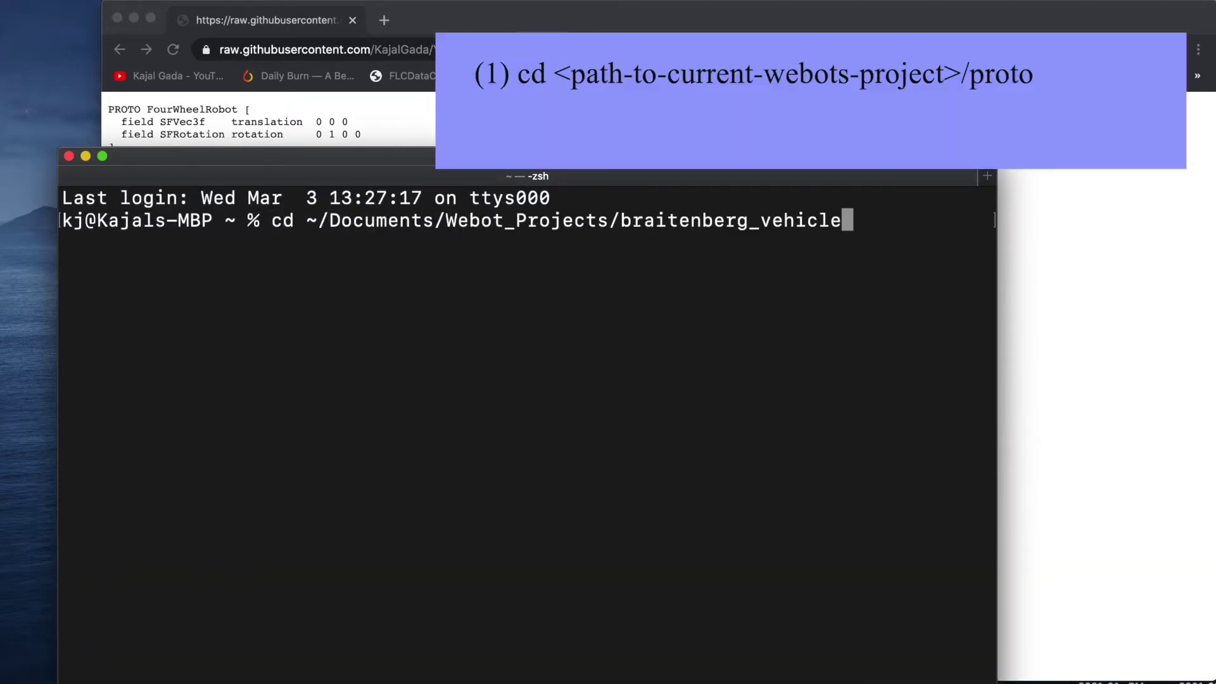
text(_)
key(Tab)
text(pr)
key(Tab)
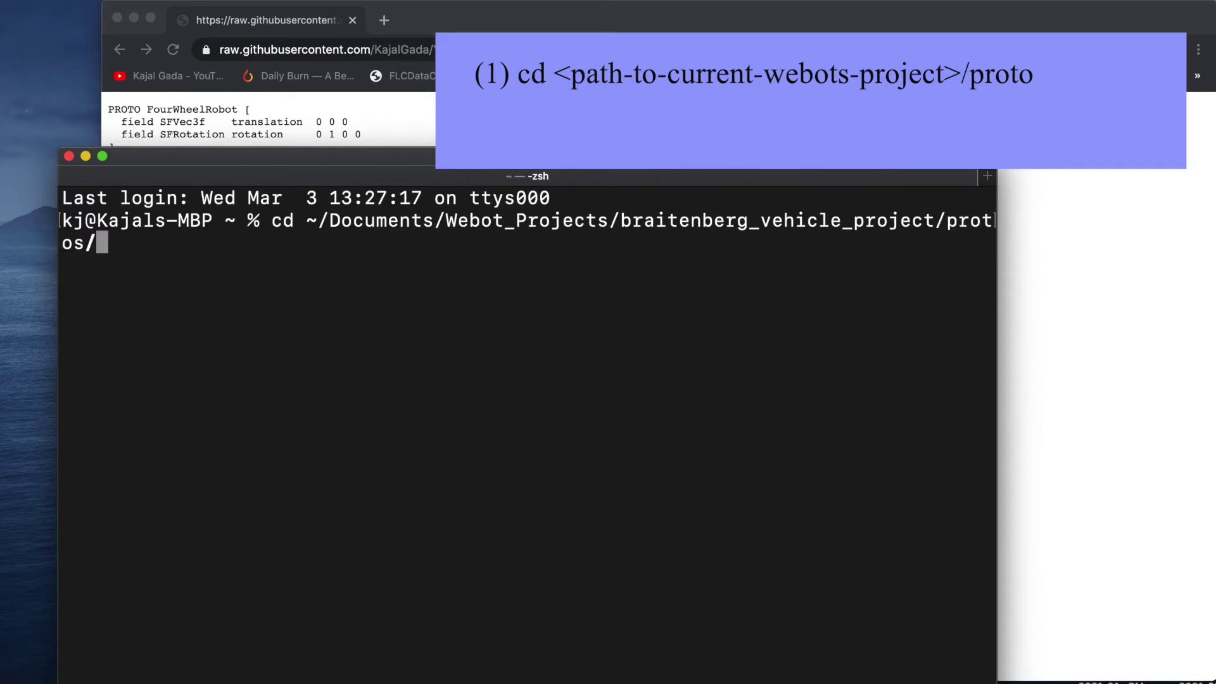
key(Return)
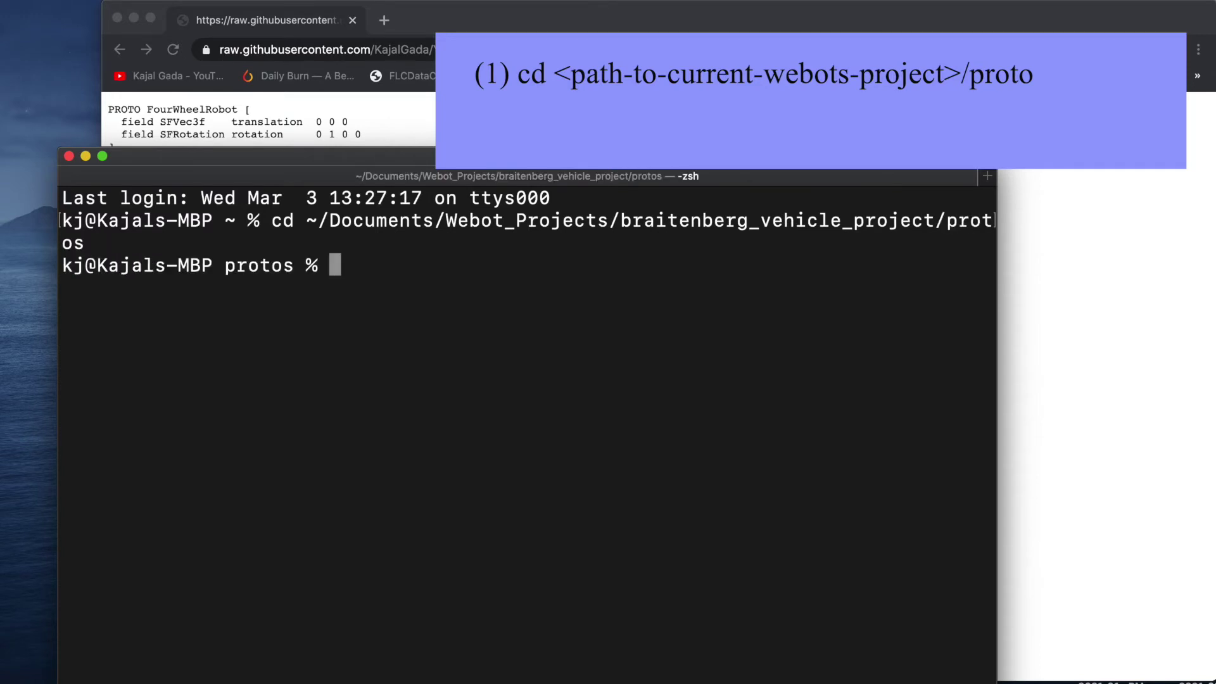
Download FourWheelRobot.proto with wget from the raw URL and list the folder to confirm it
text(wget)
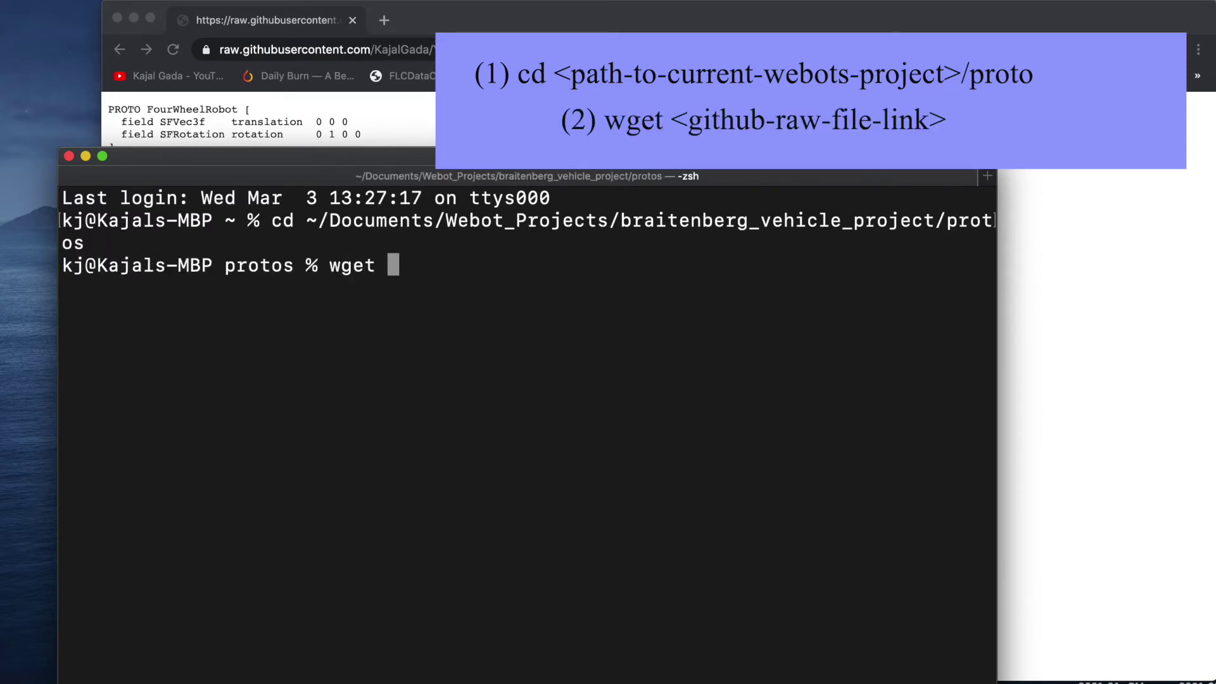
key(super+v)
key(Return)
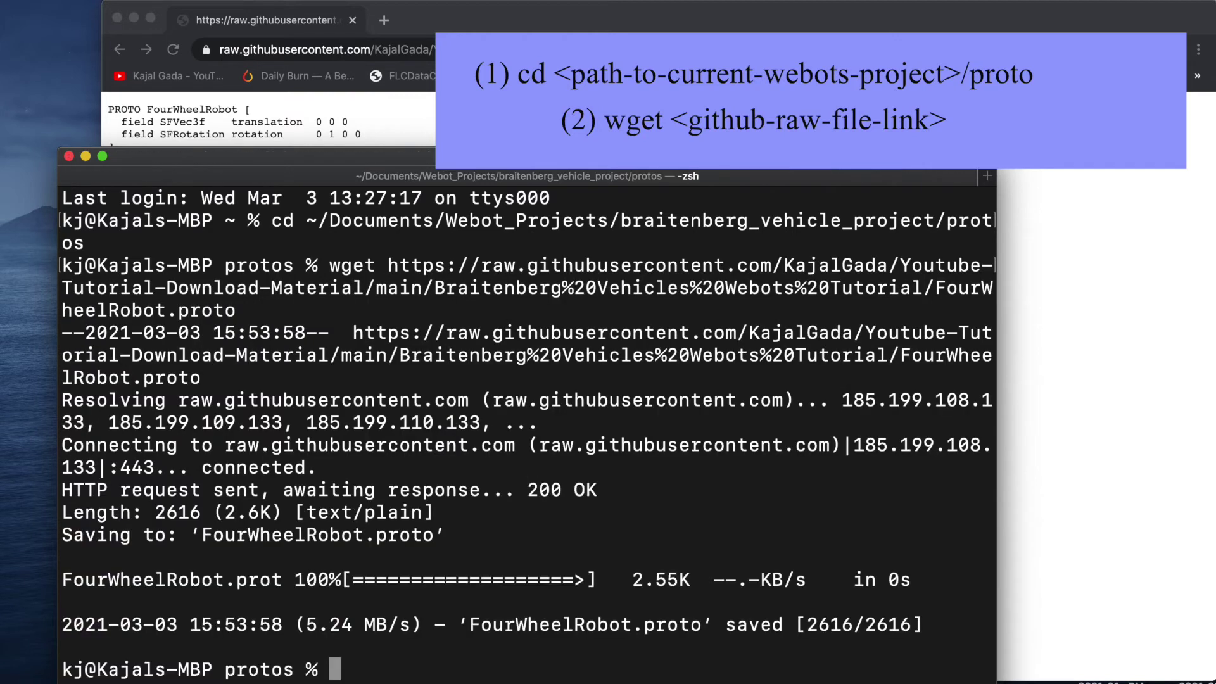
text(ls)
key(Return)
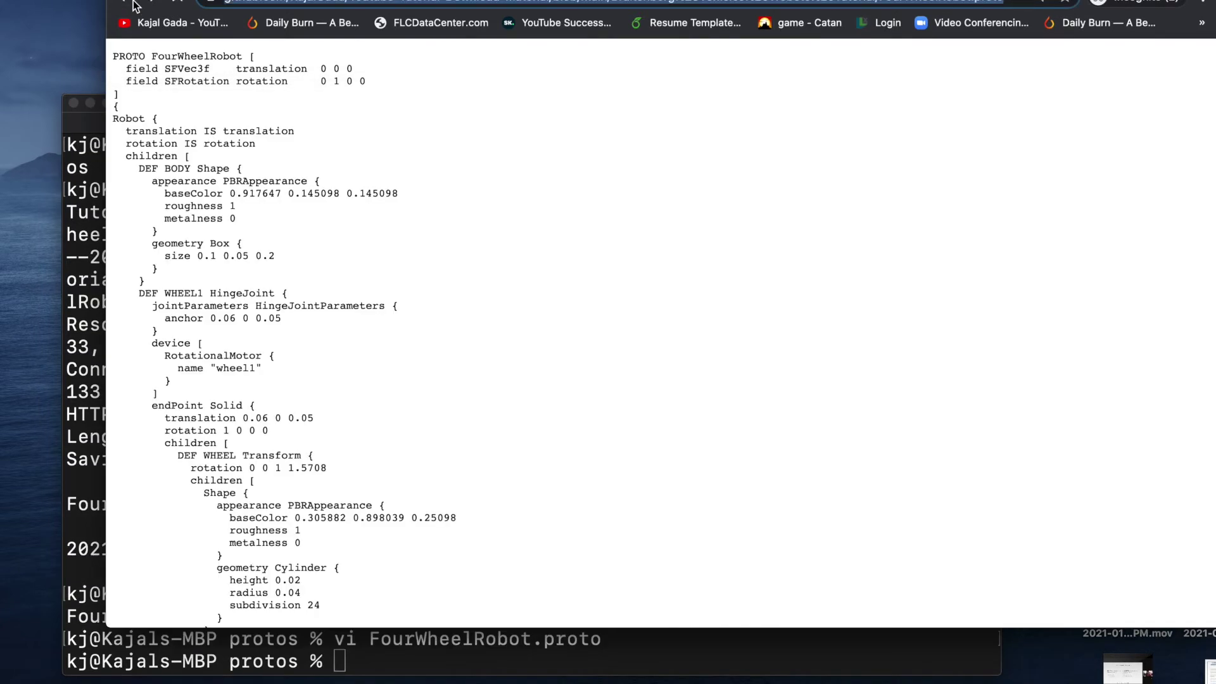
Return to the GitHub repository, view its Code options, and open the Braitenberg Vehicles Webots Tutorial folder
click(133, 5)
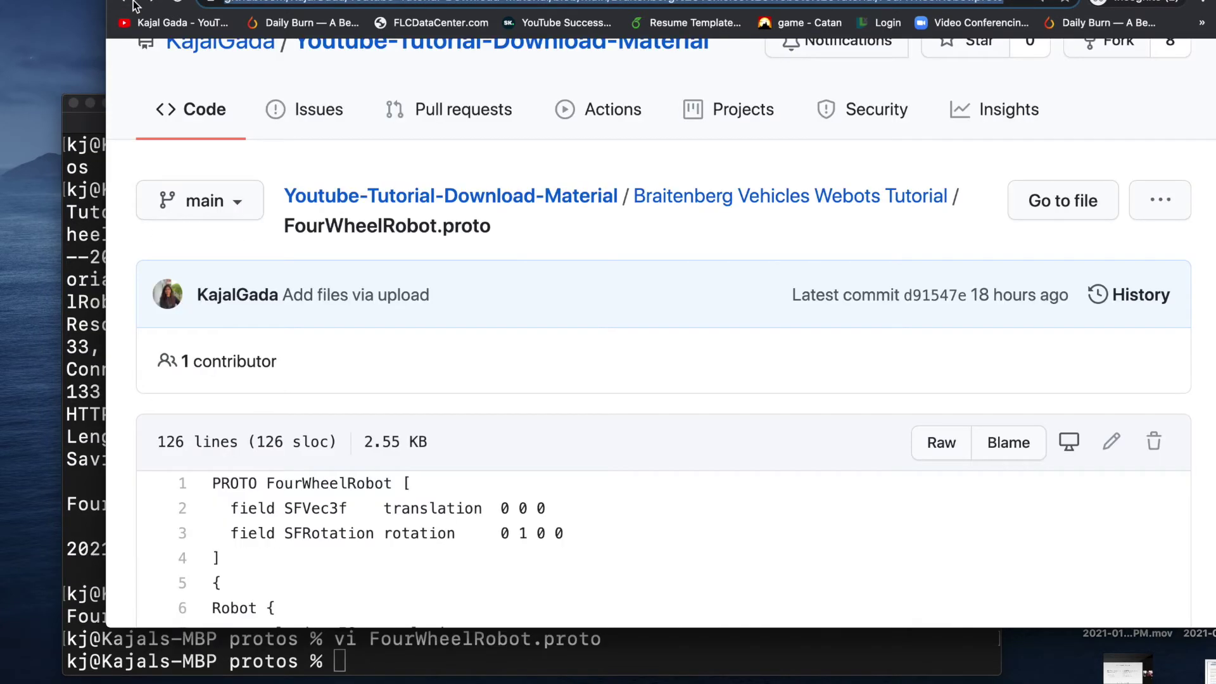
click(375, 198)
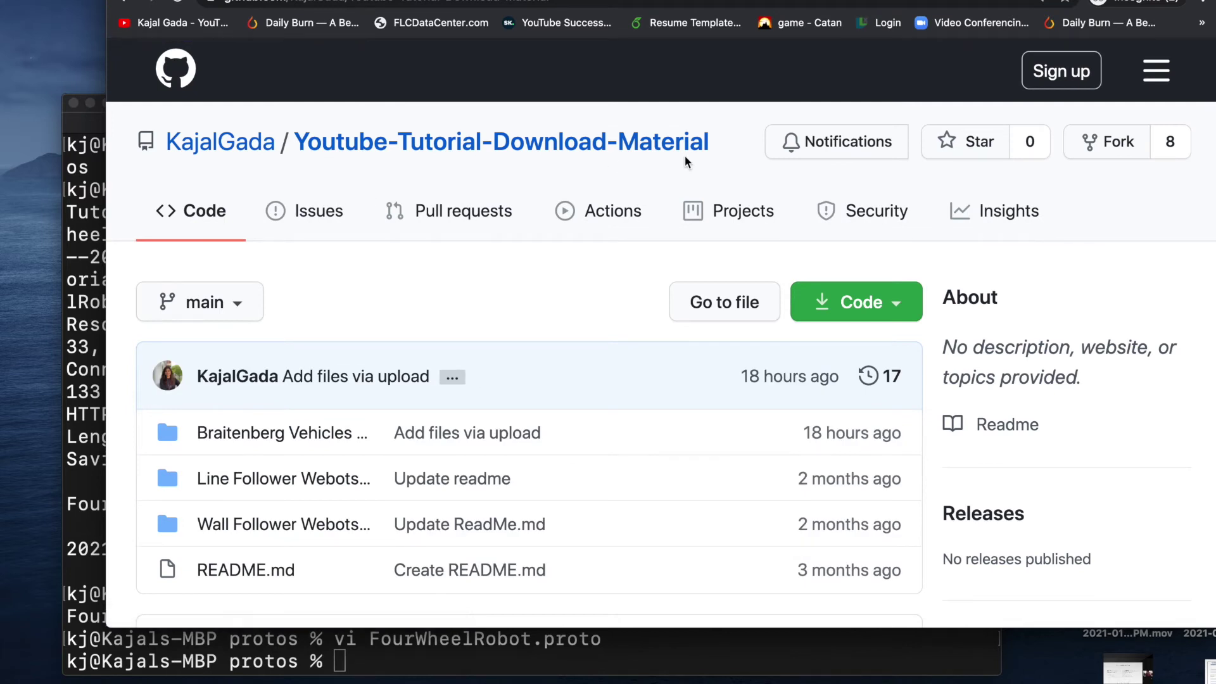
click(905, 312)
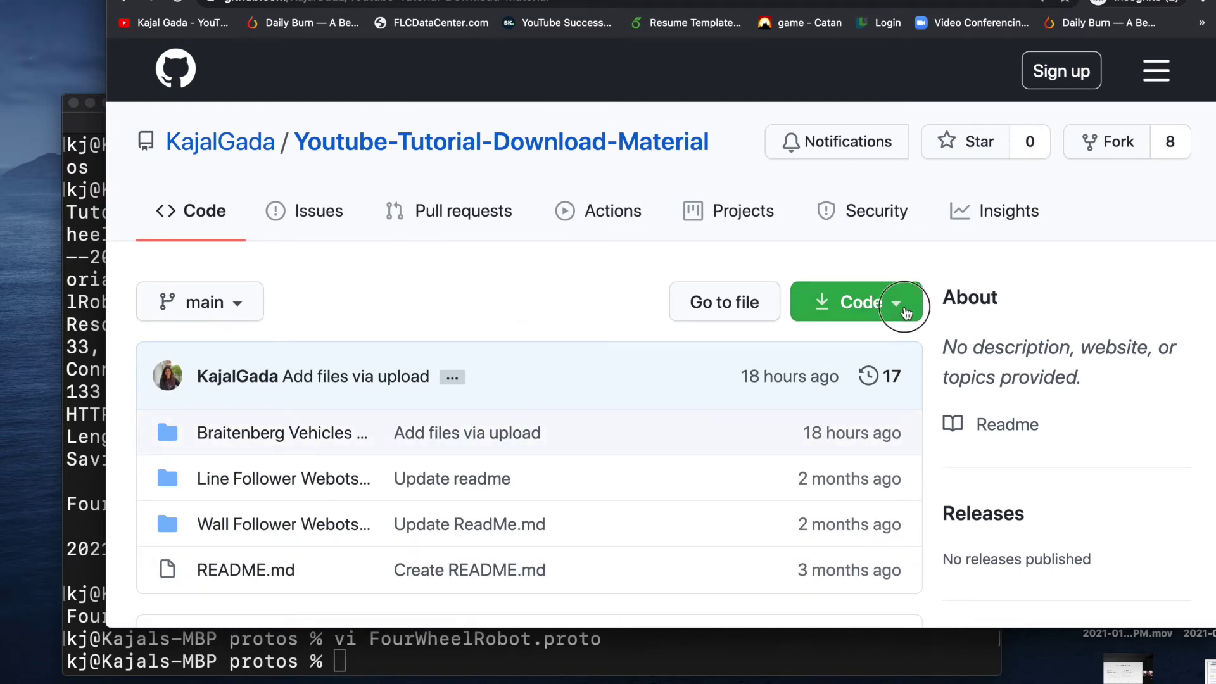
scroll(570, 500, down, 4)
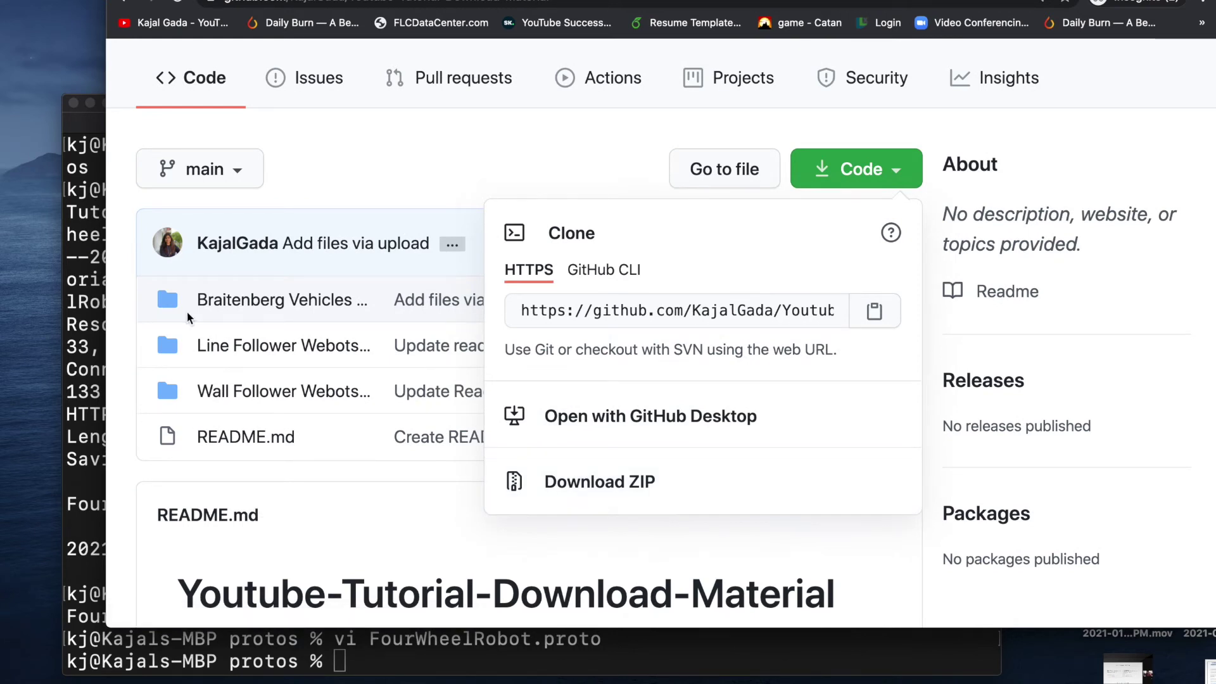
click(218, 316)
click(262, 304)
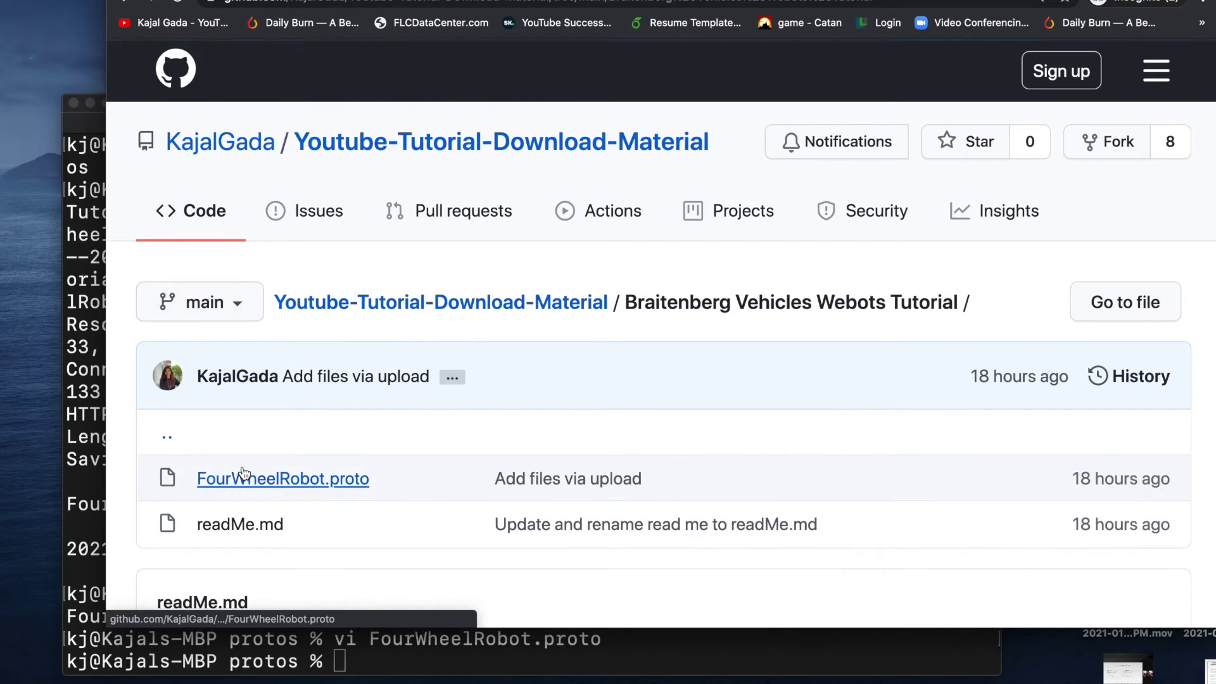
scroll(253, 450, down, 2)
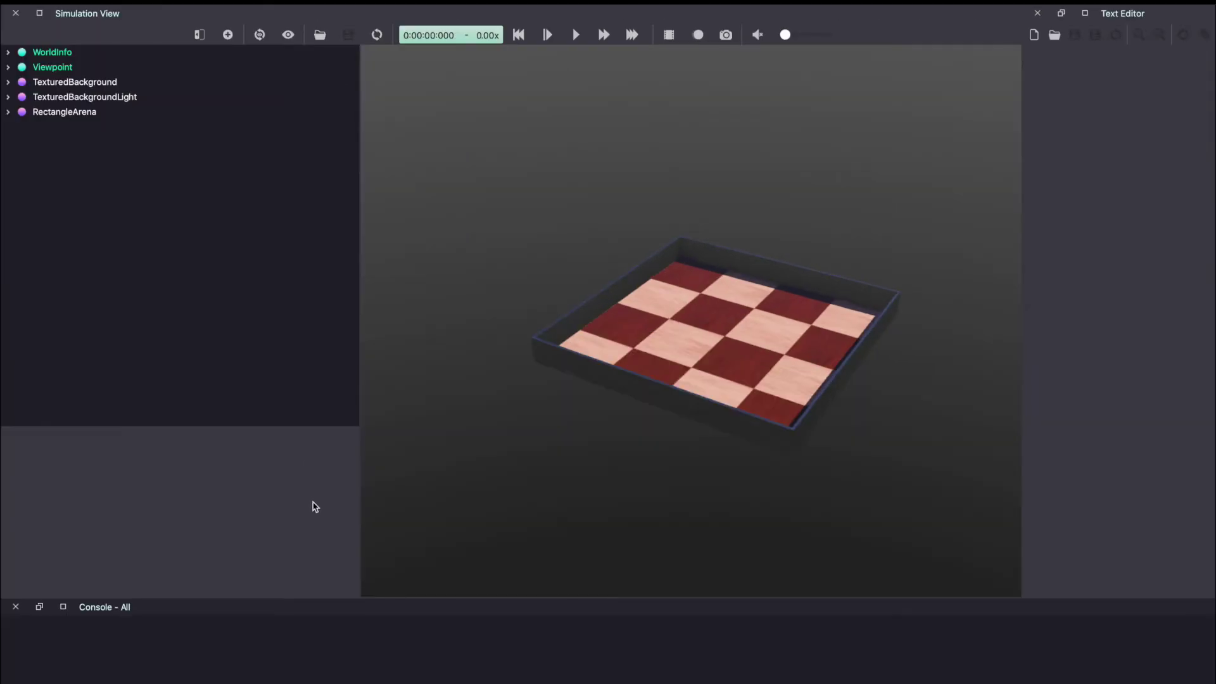
Add the FourWheelRobot from the current project's PROTO nodes to the world
click(228, 35)
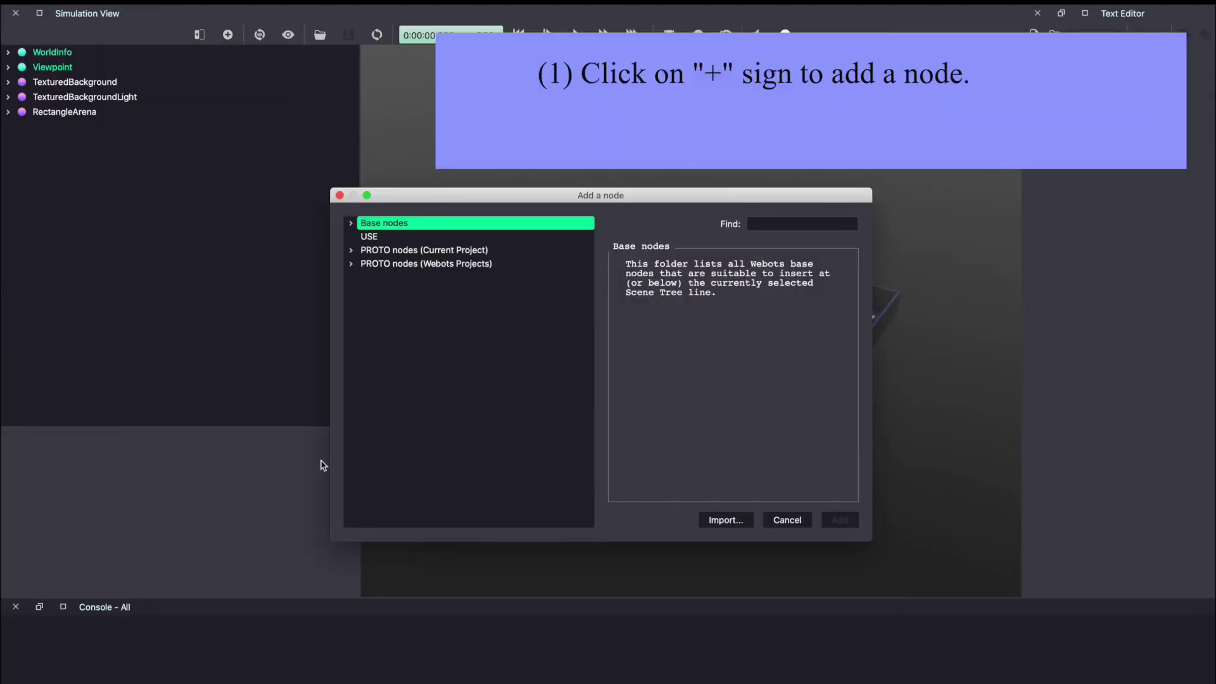
click(367, 252)
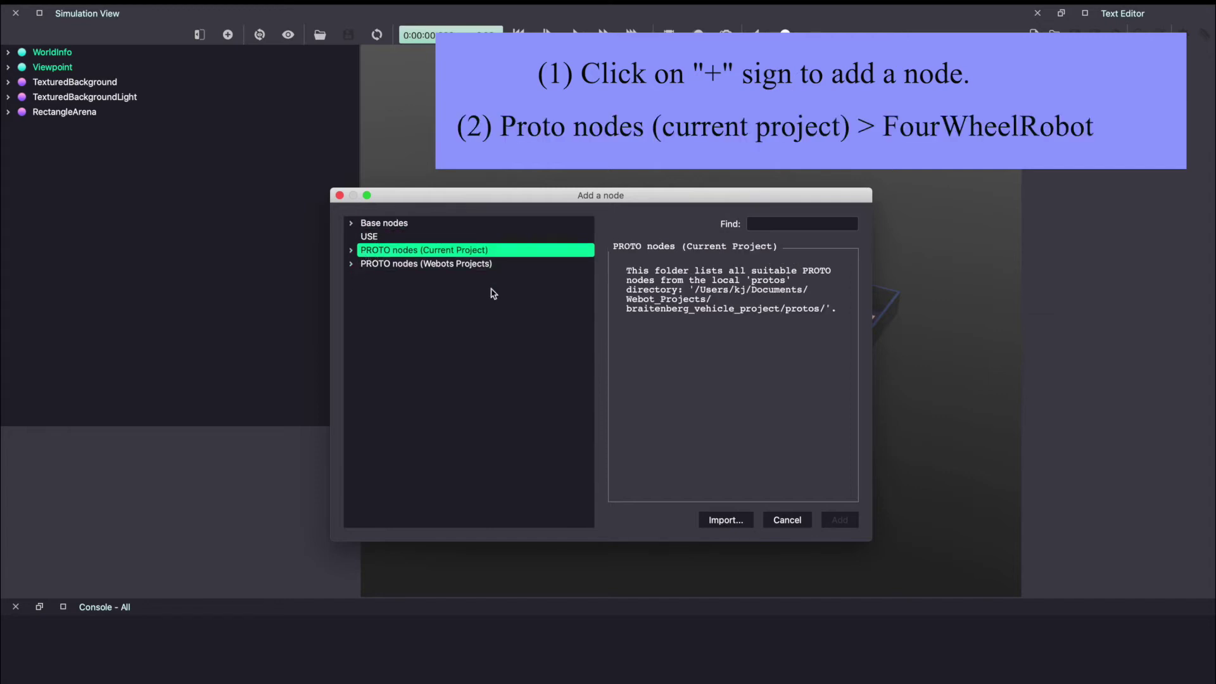
click(444, 279)
click(442, 266)
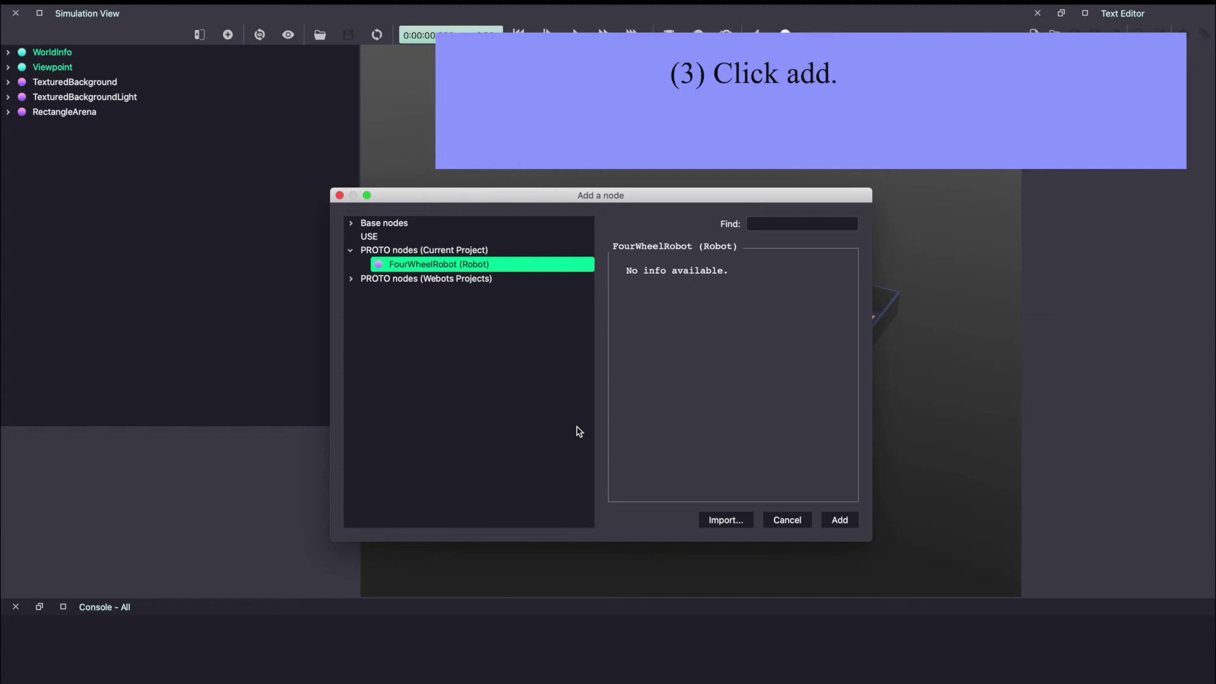
click(830, 523)
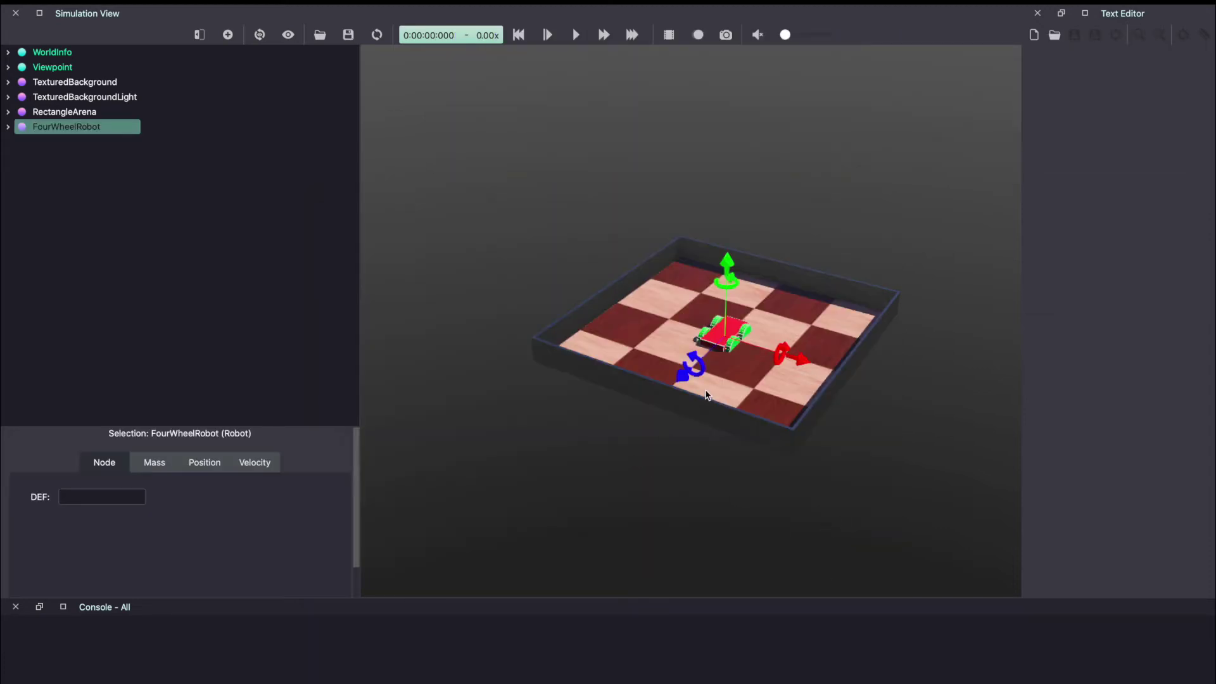
Set the FourWheelRobot's translation y to 0.04 and save the world
scroll(707, 394, up, 5)
scroll(707, 394, up, 3)
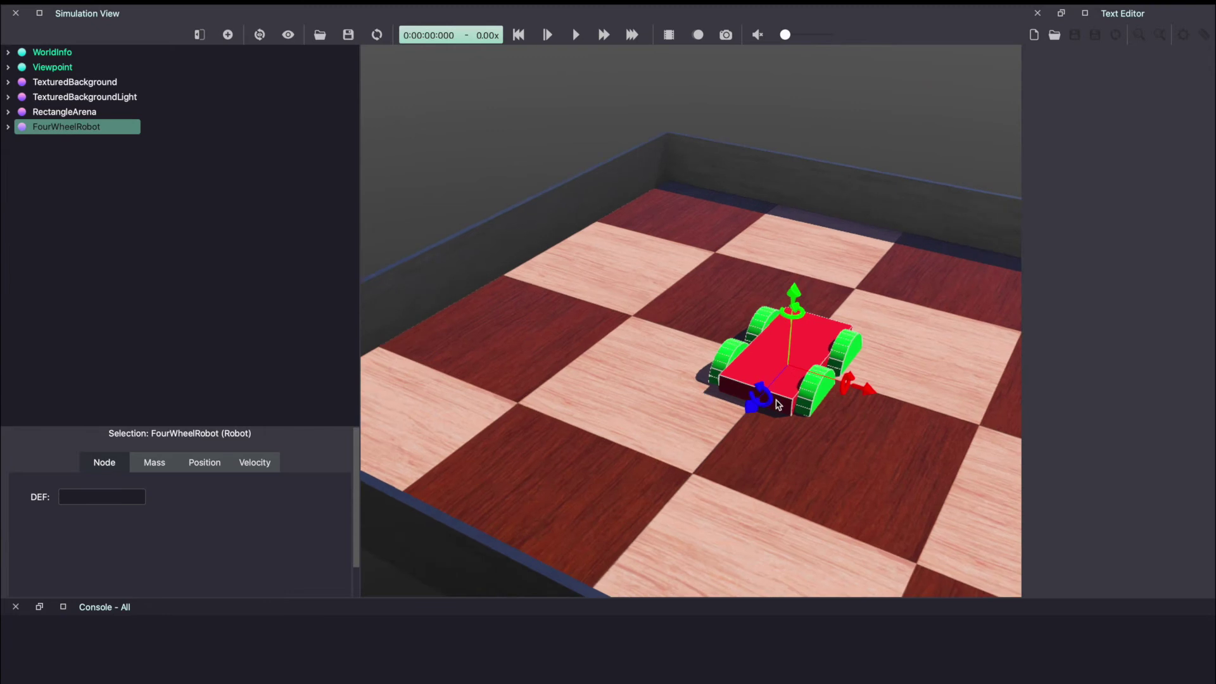
double_click(118, 130)
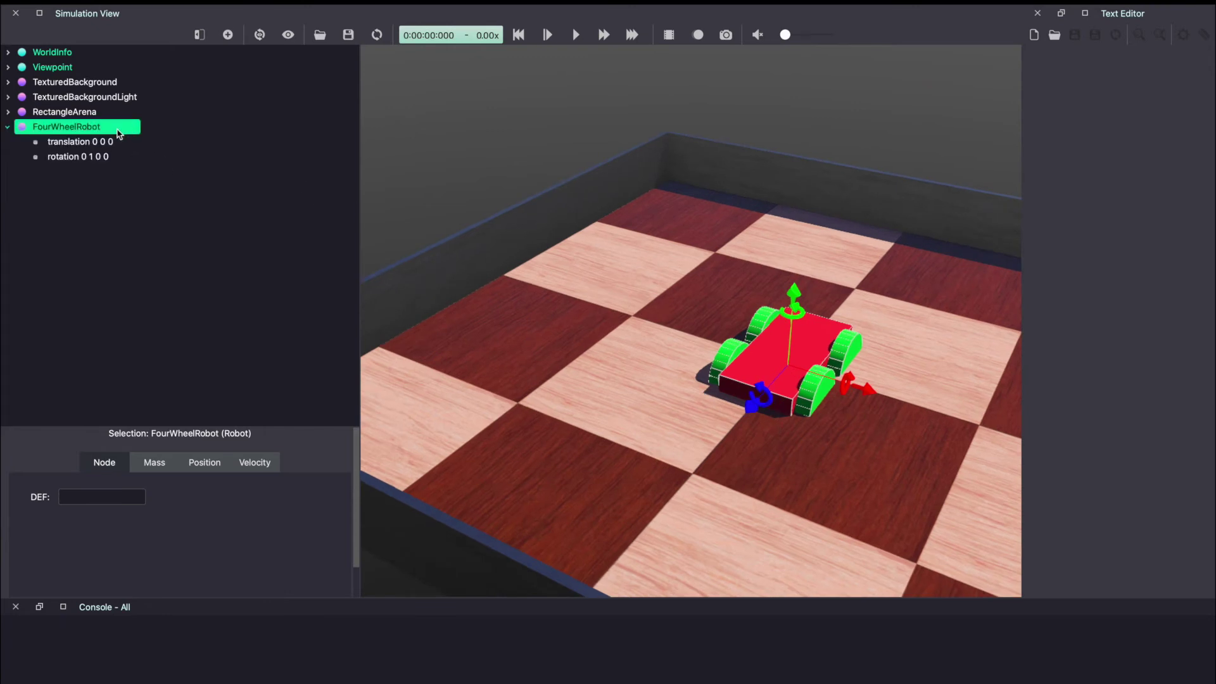
click(118, 142)
click(170, 520)
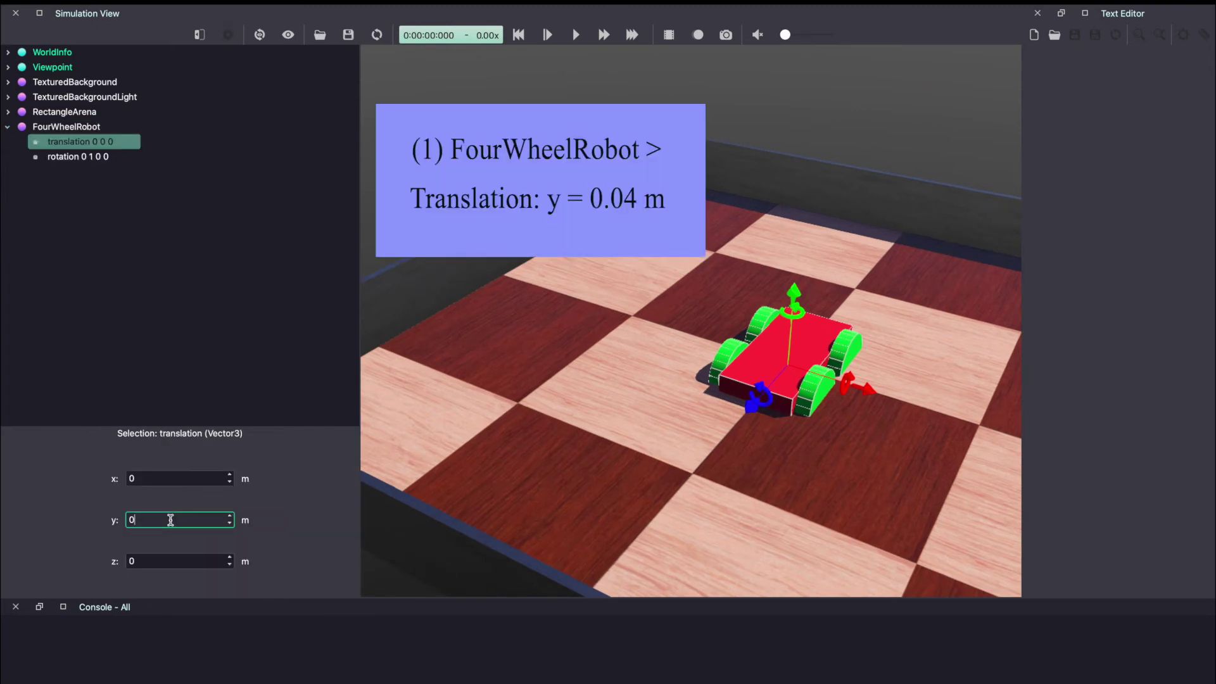
text(.4)
key(Return)
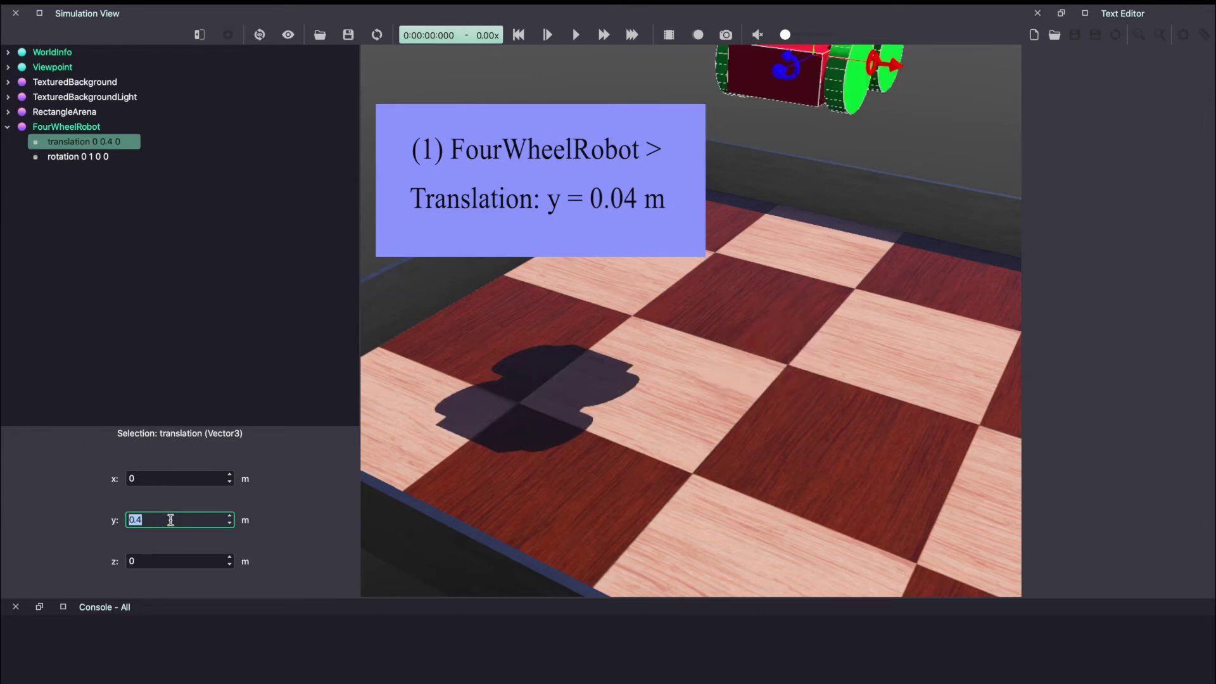
click(171, 519)
key(Return)
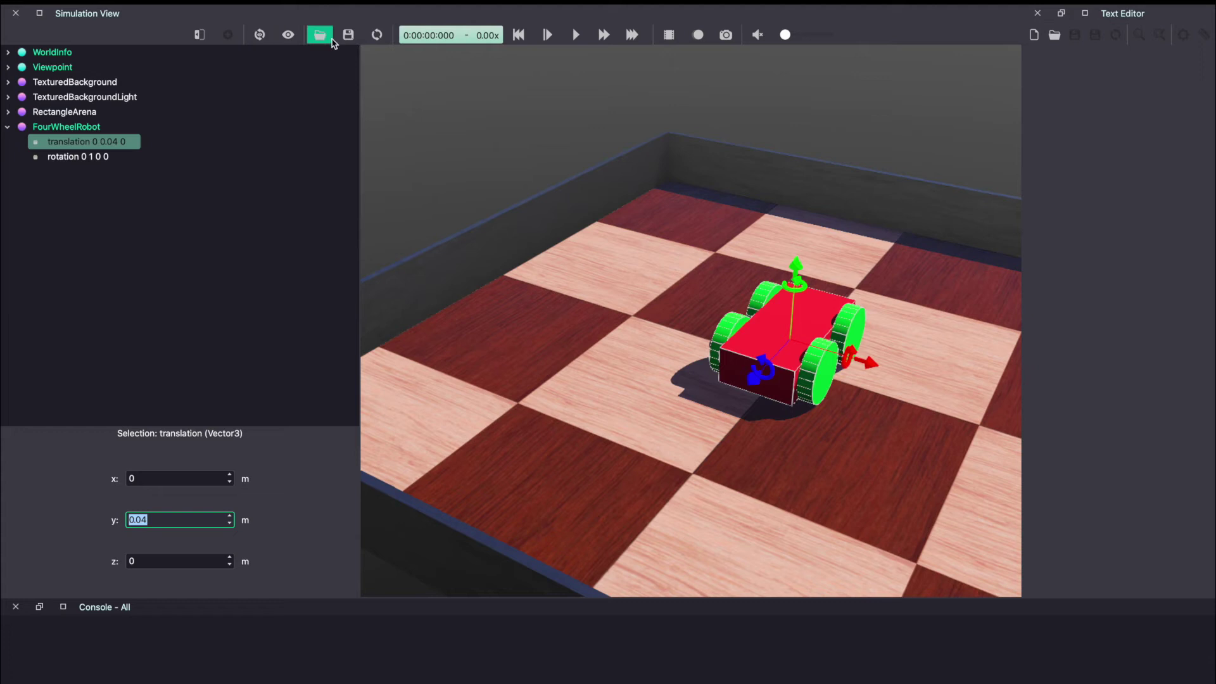
click(347, 37)
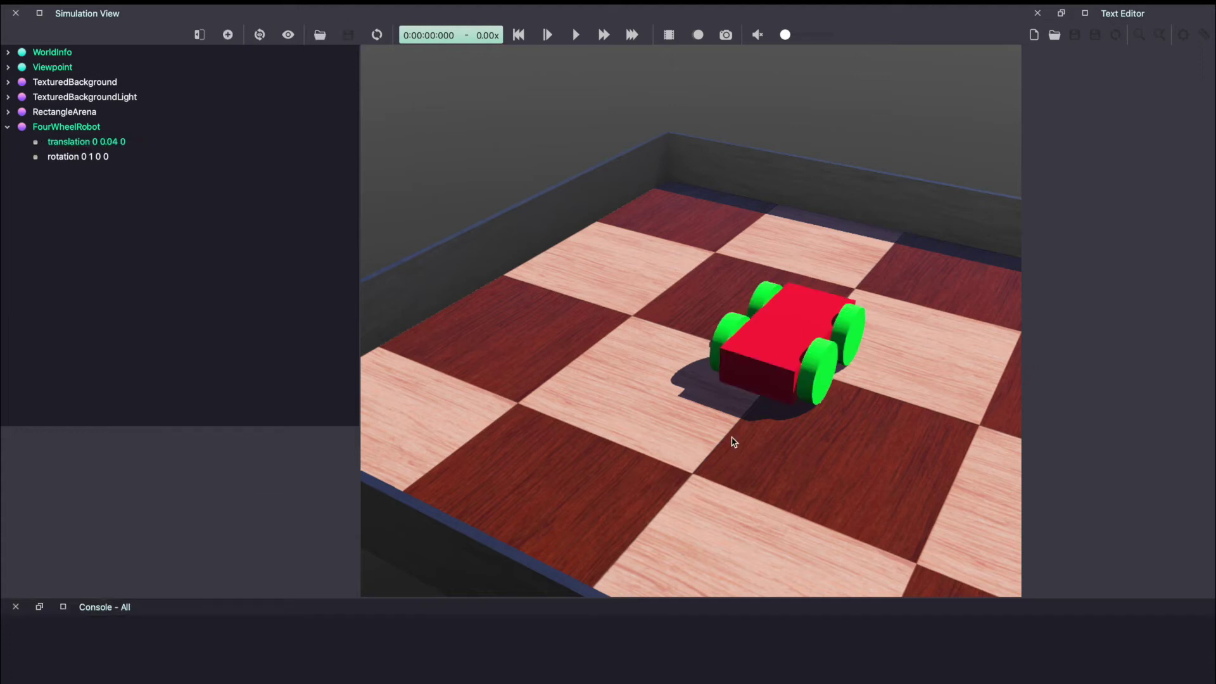
click(68, 130)
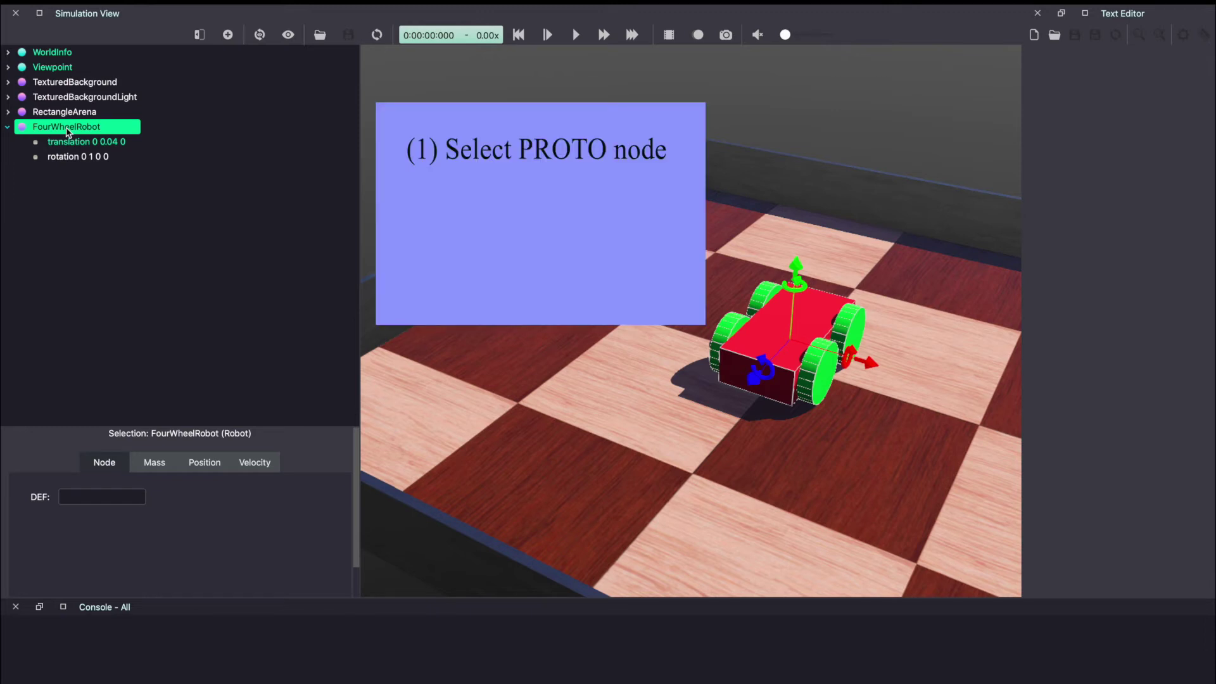
Convert FourWheelRobot to a base Robot node and expand its children down to WHEEL4
right_click(66, 131)
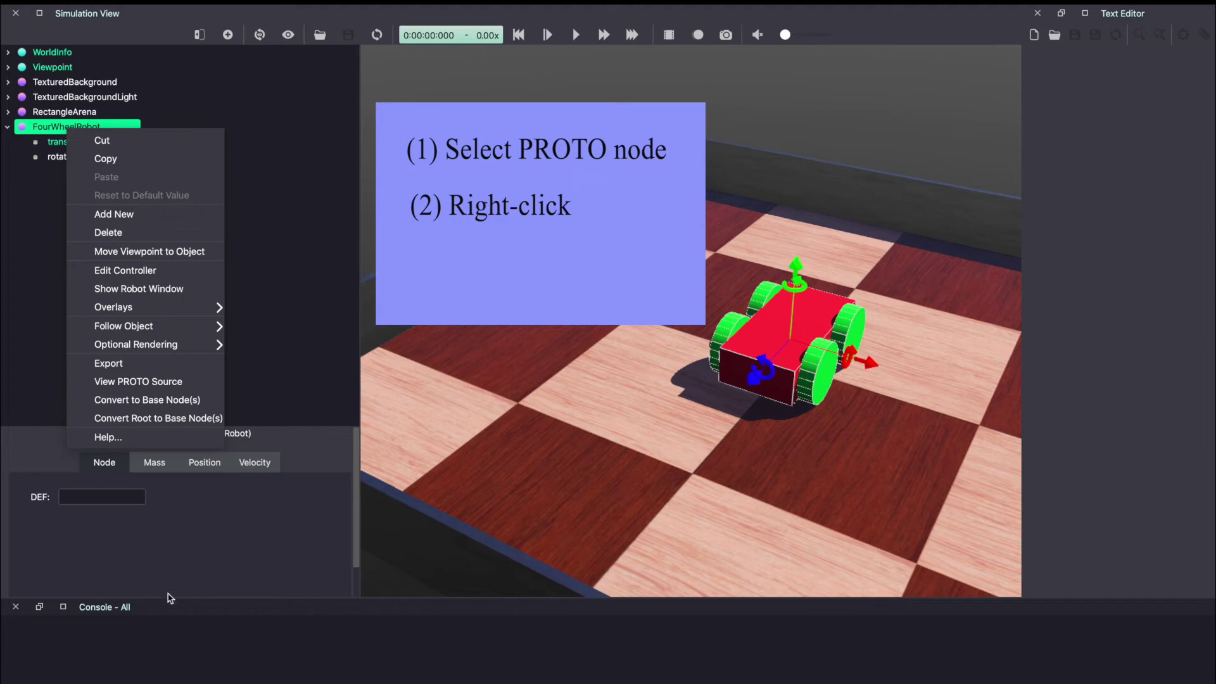
click(150, 406)
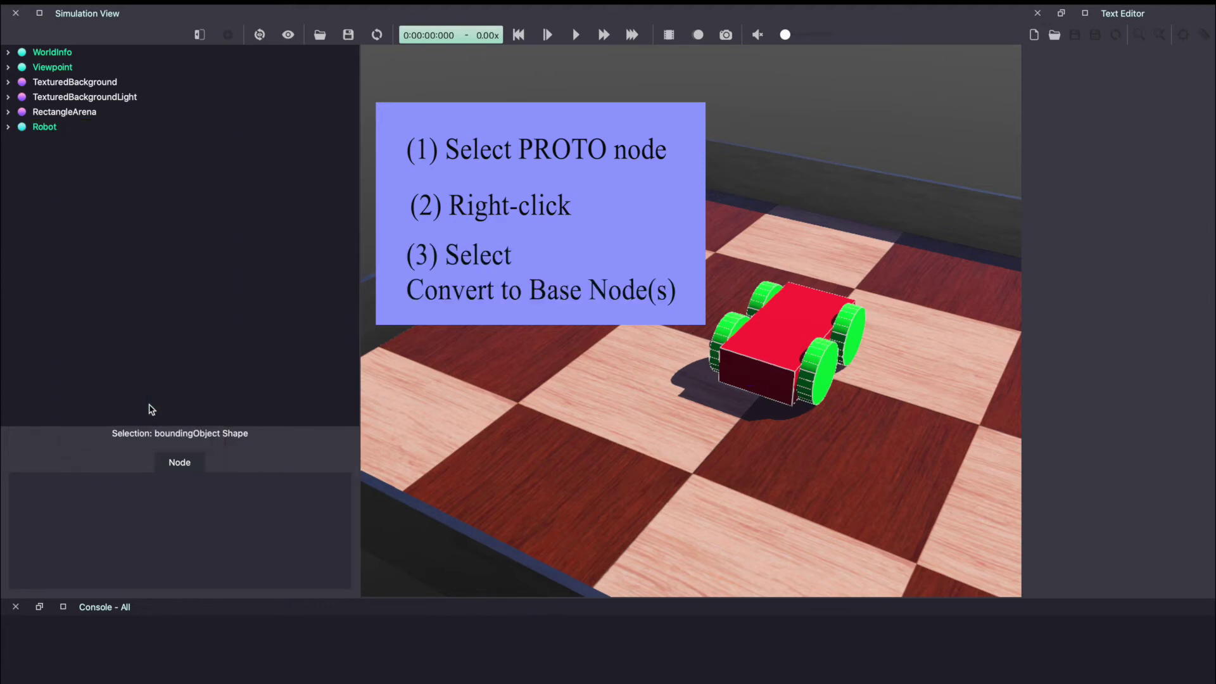
double_click(57, 128)
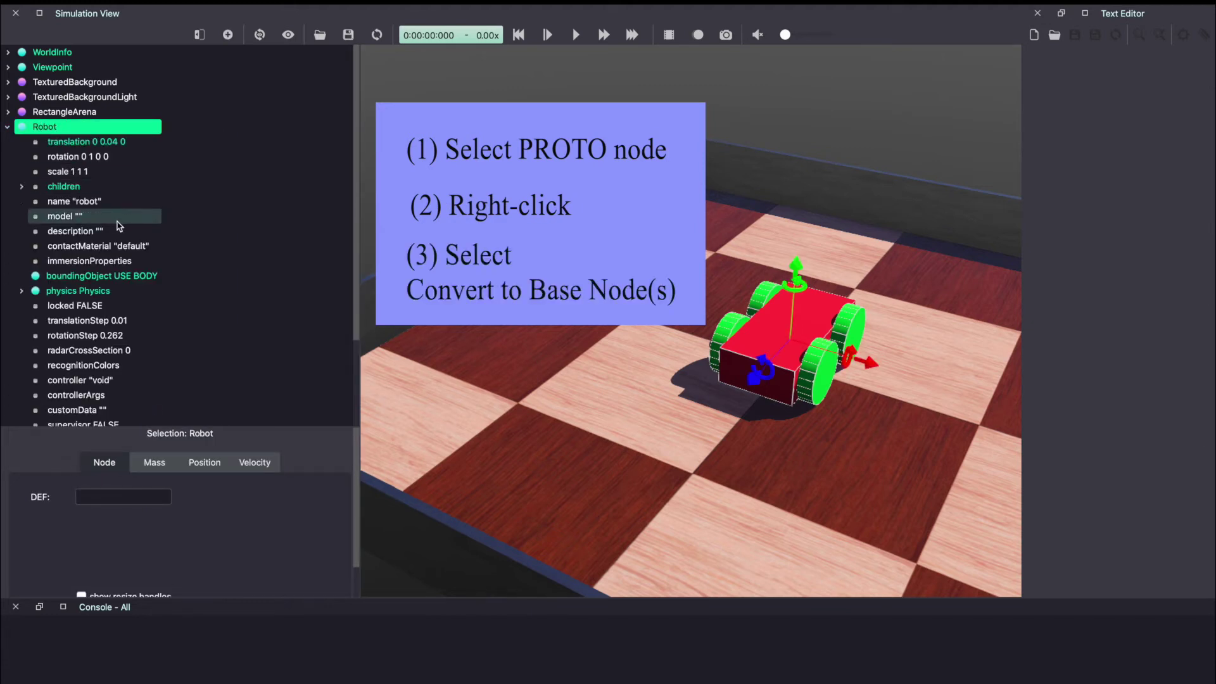
scroll(100, 206, down, 3)
scroll(82, 196, up, 3)
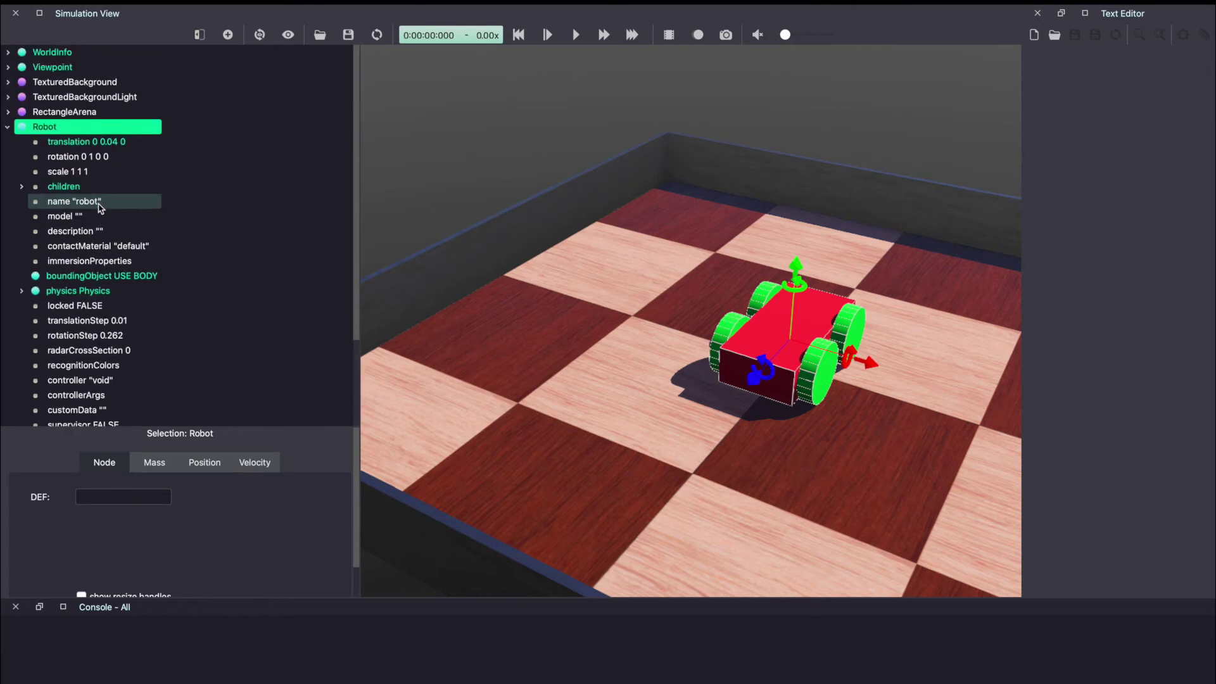
double_click(68, 186)
click(75, 203)
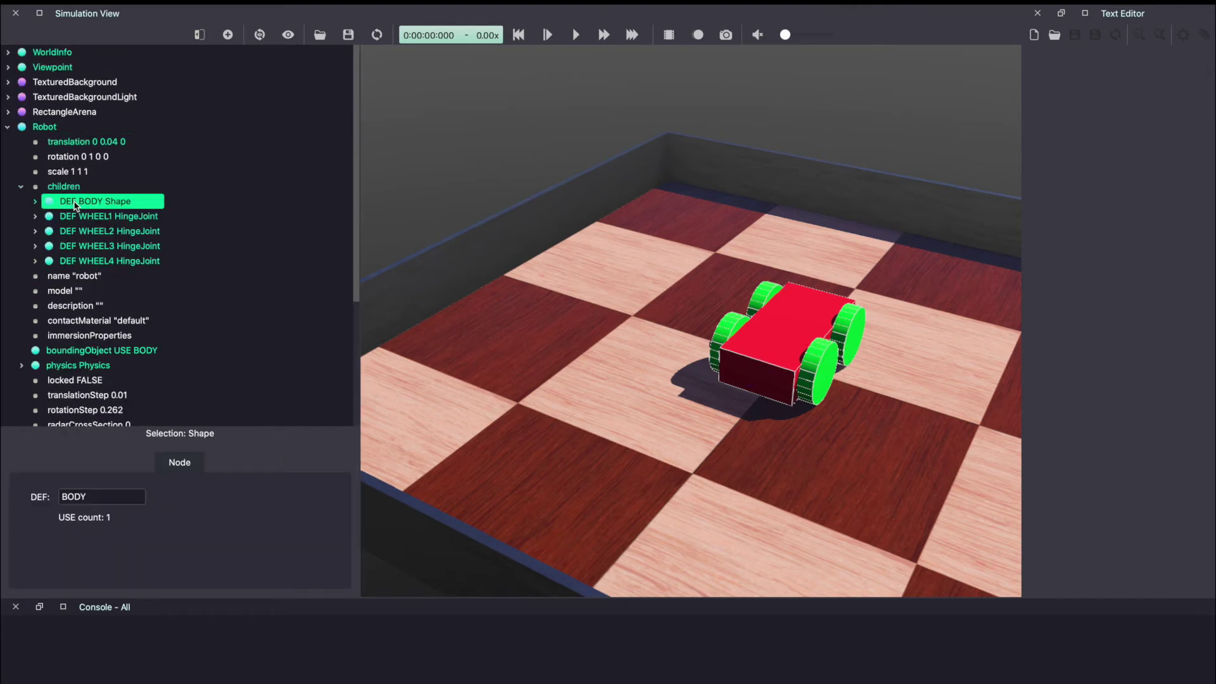
click(76, 245)
click(71, 262)
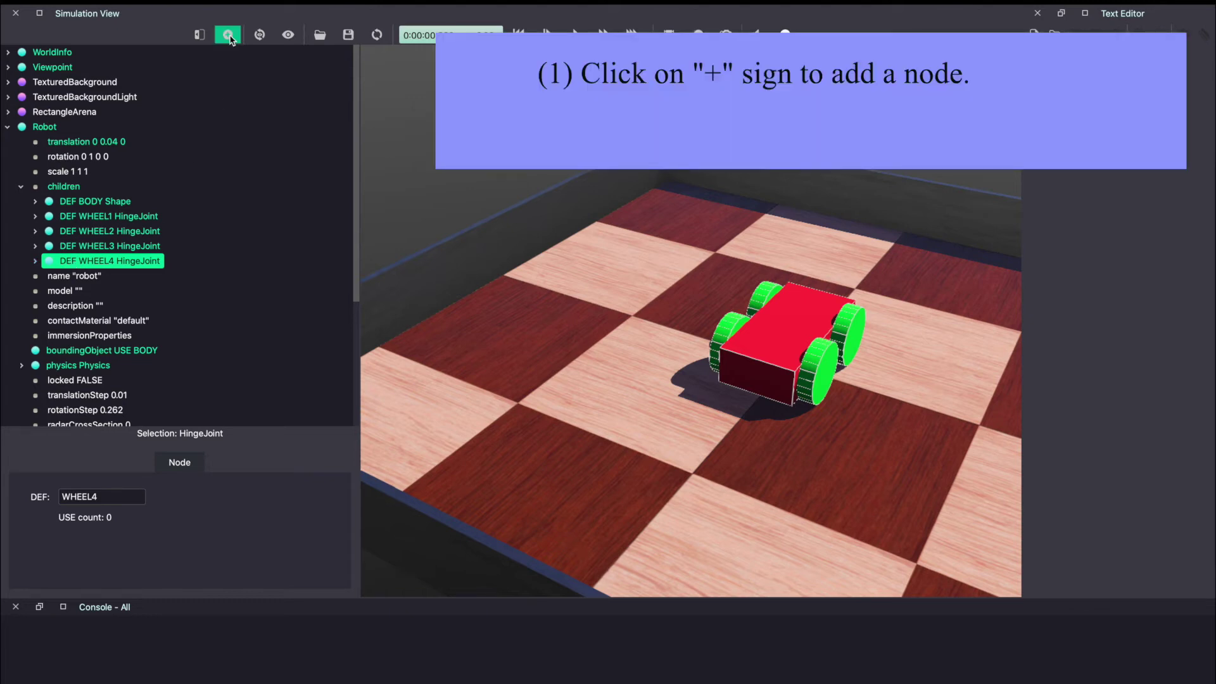
Add a base LightSensor node after WHEEL4, save the world, and expand the sensor's fields
click(229, 35)
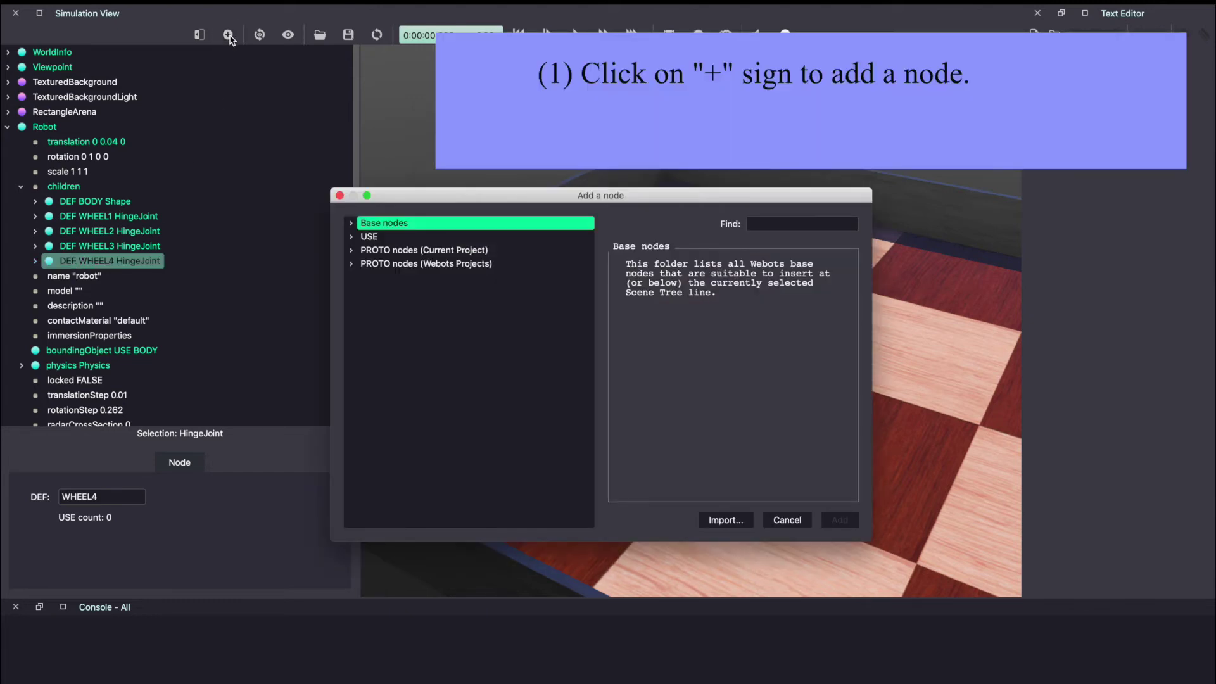
click(348, 224)
scroll(474, 426, down, 1)
click(443, 434)
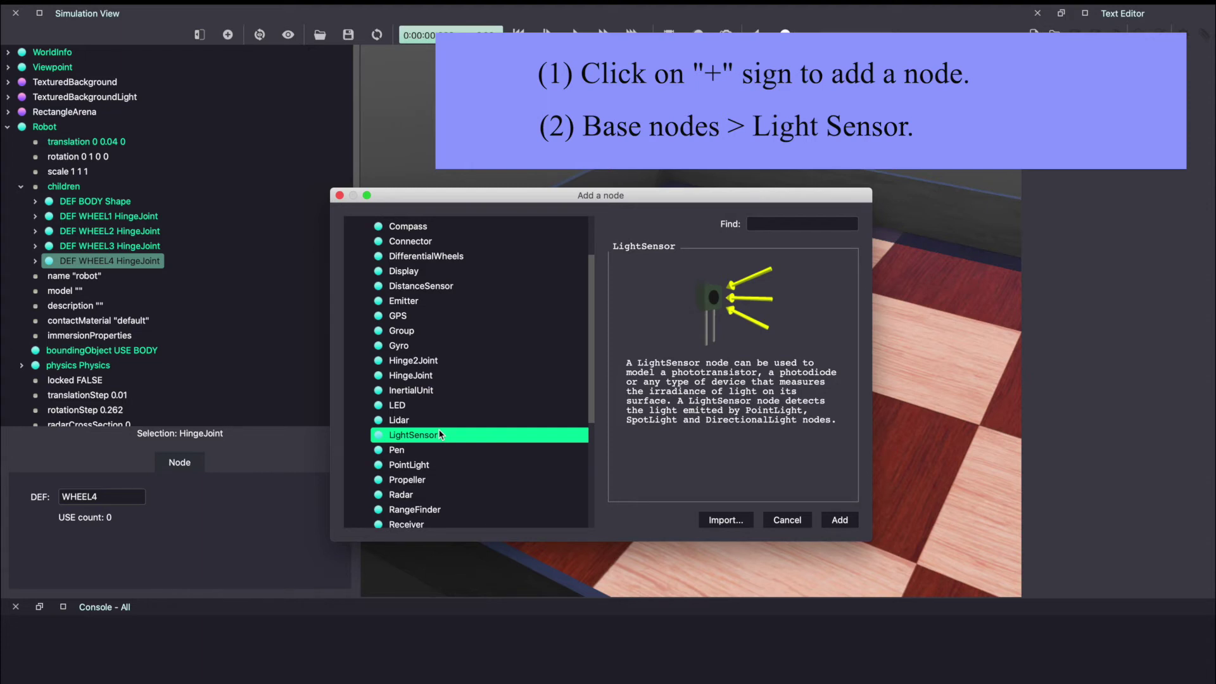
click(839, 519)
click(349, 36)
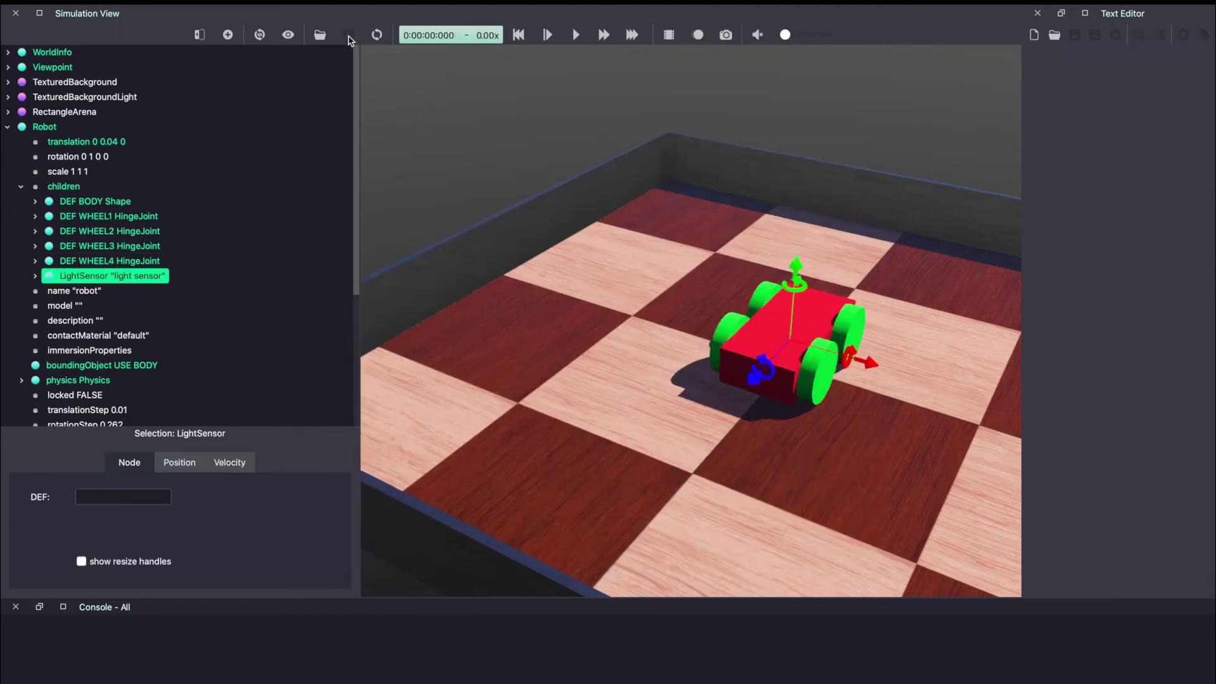
mouse_move(75, 283)
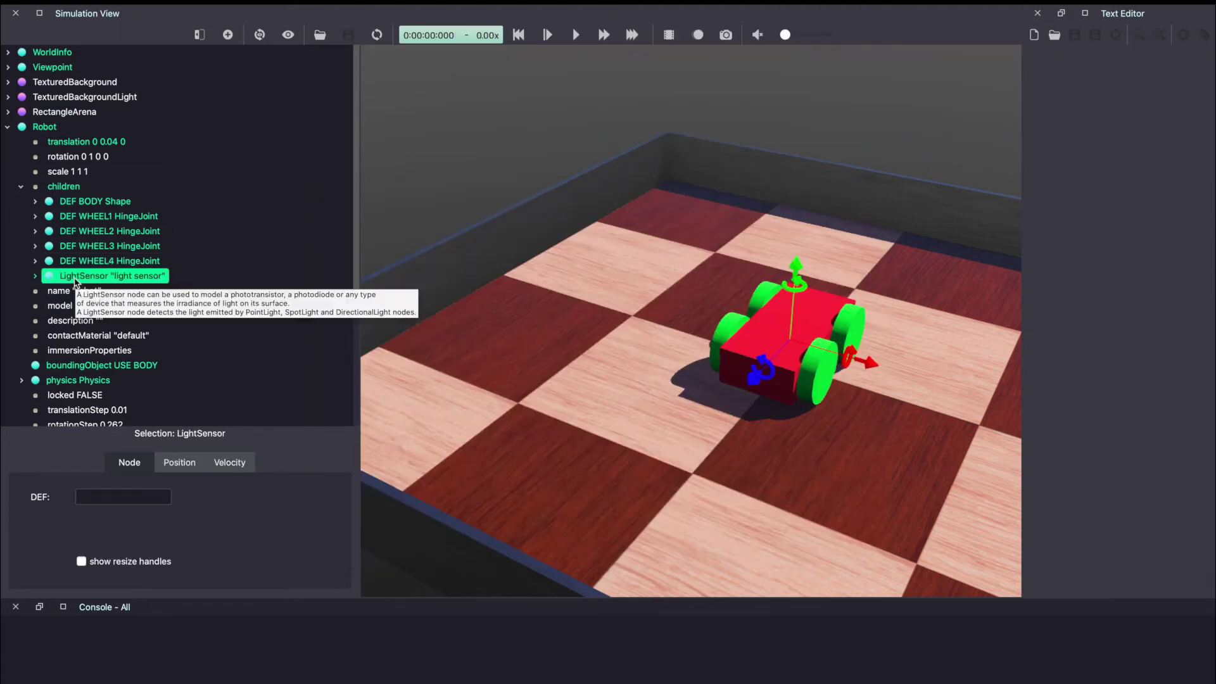
double_click(75, 279)
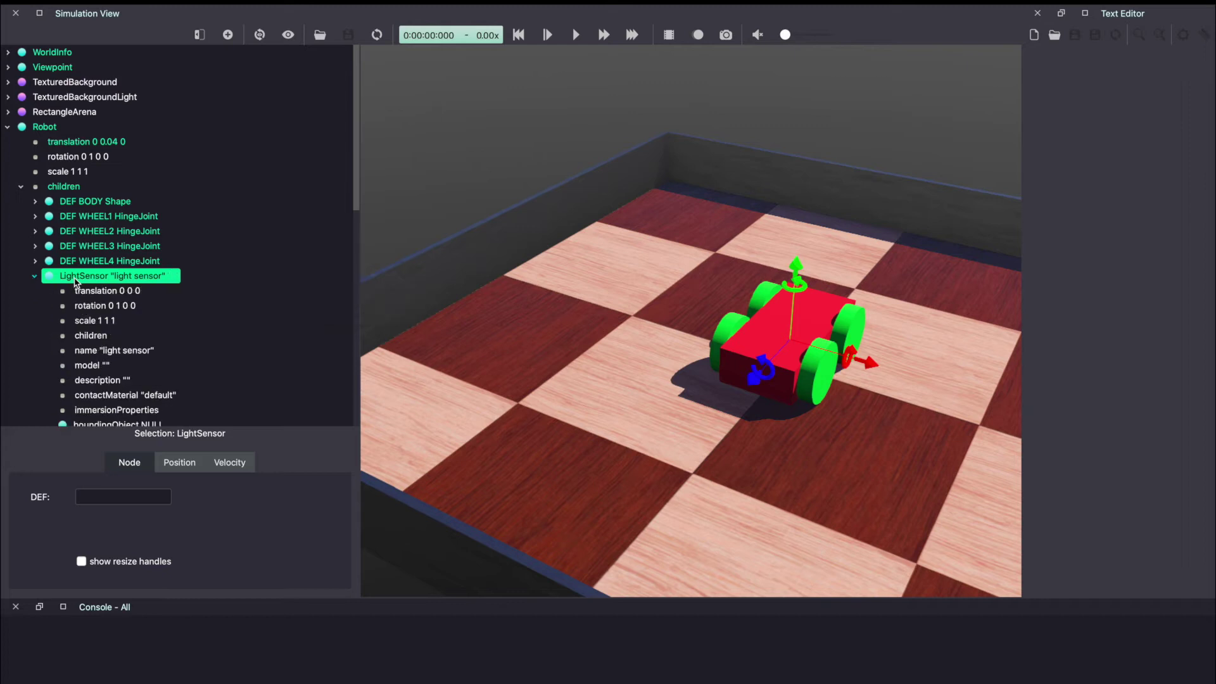
scroll(186, 327, down, 3)
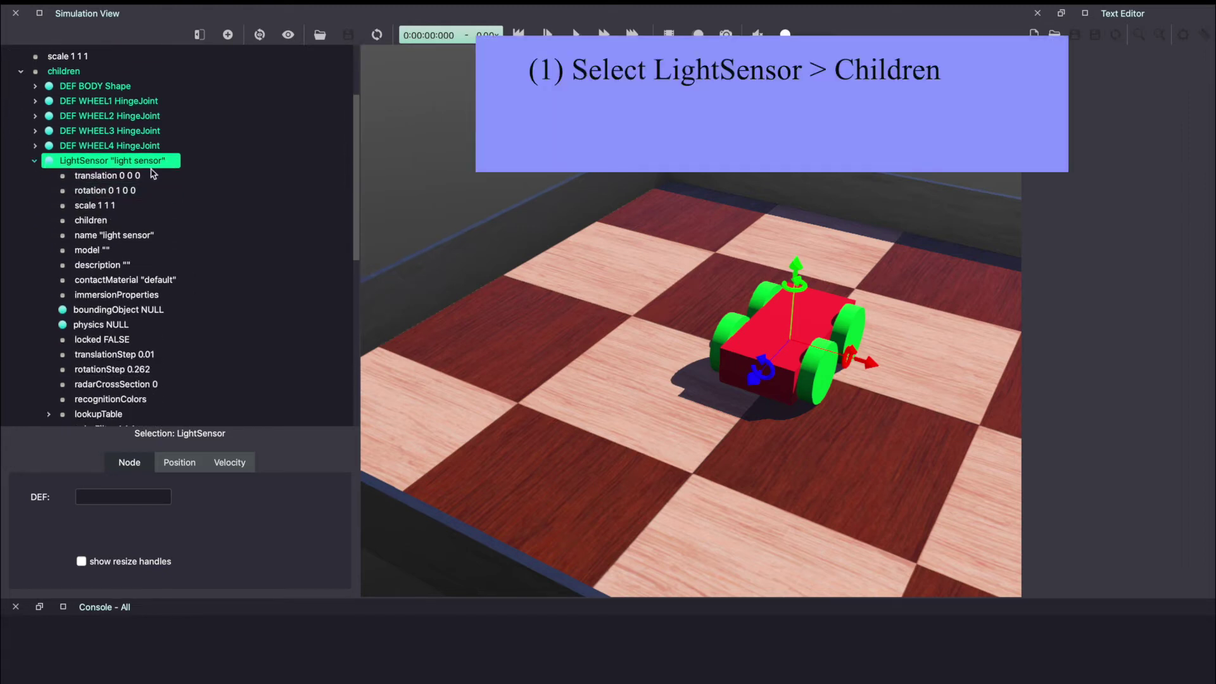
Add a base Shape node to the LightSensor's children and expand its appearance and geometry fields
click(114, 222)
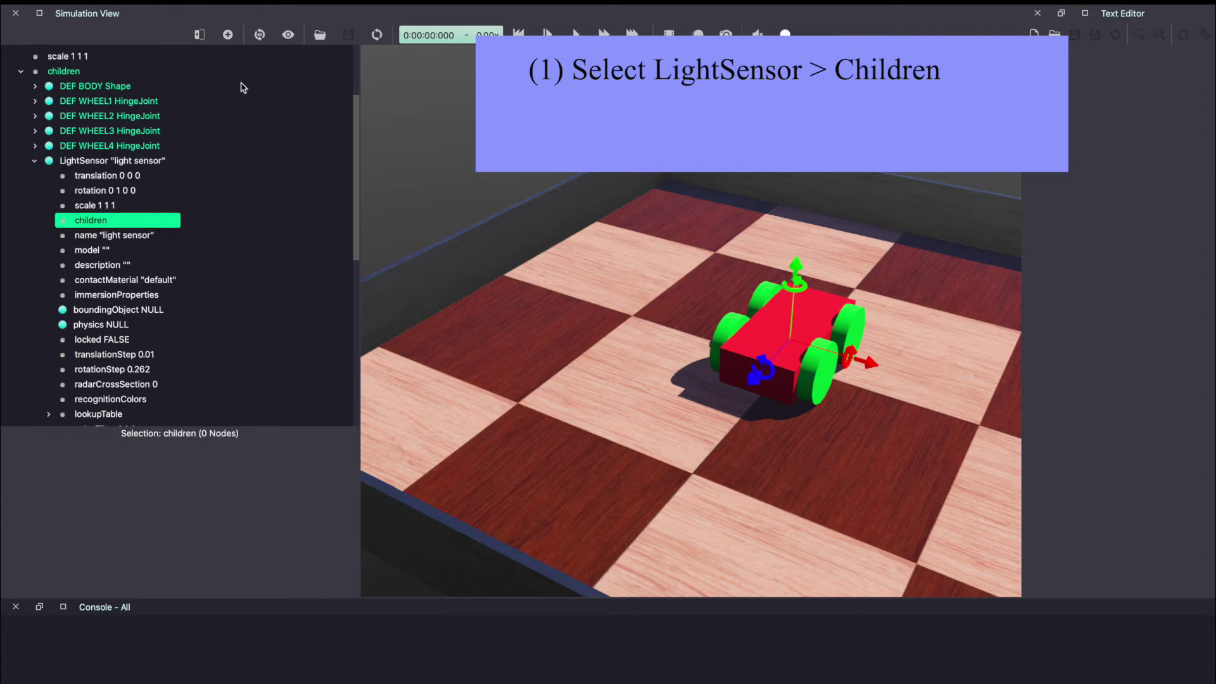
click(228, 34)
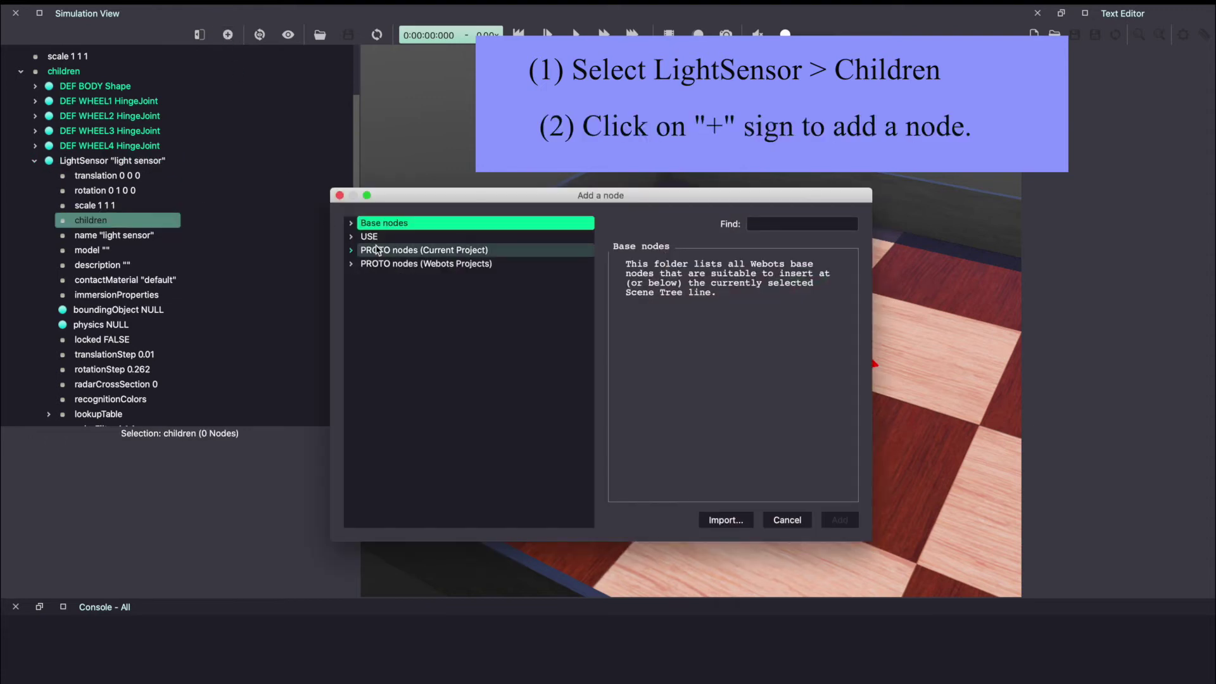
double_click(385, 228)
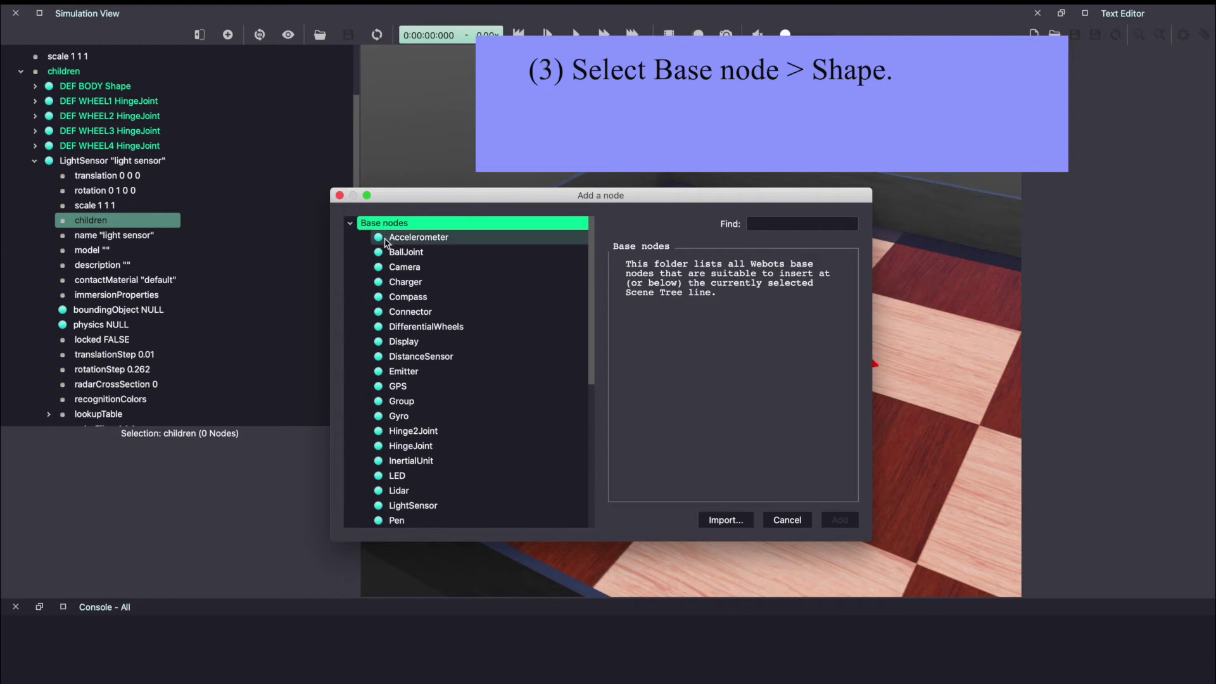
scroll(408, 437, down, 5)
click(412, 360)
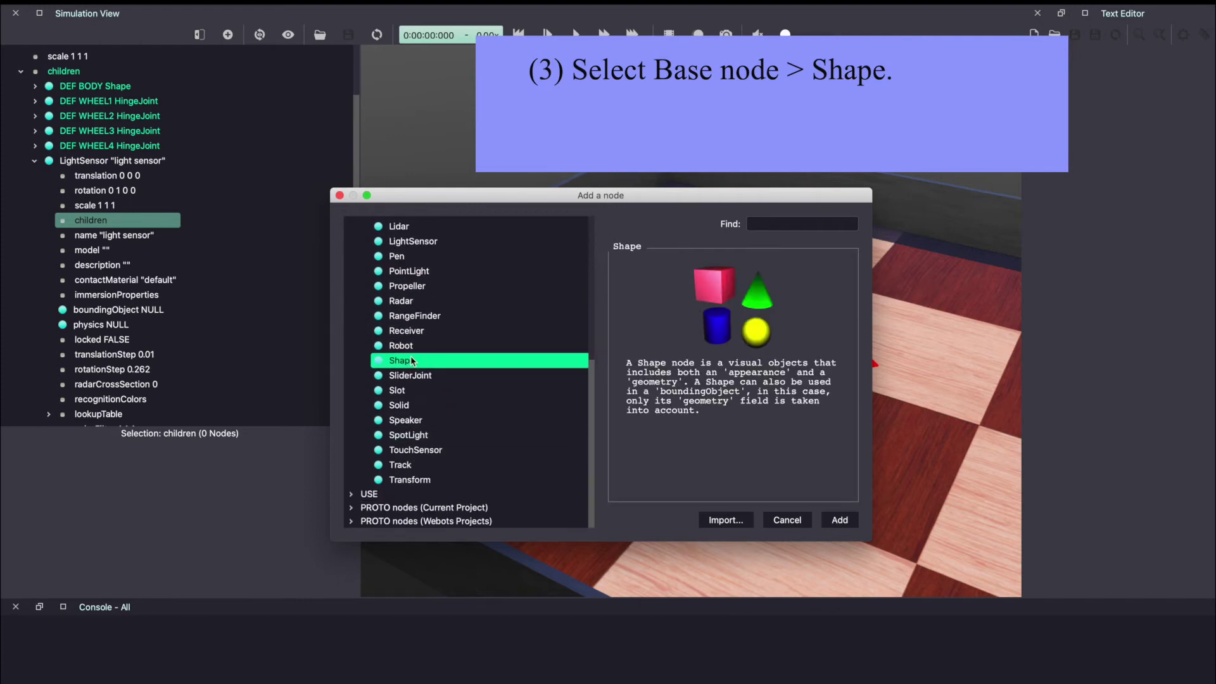
click(840, 520)
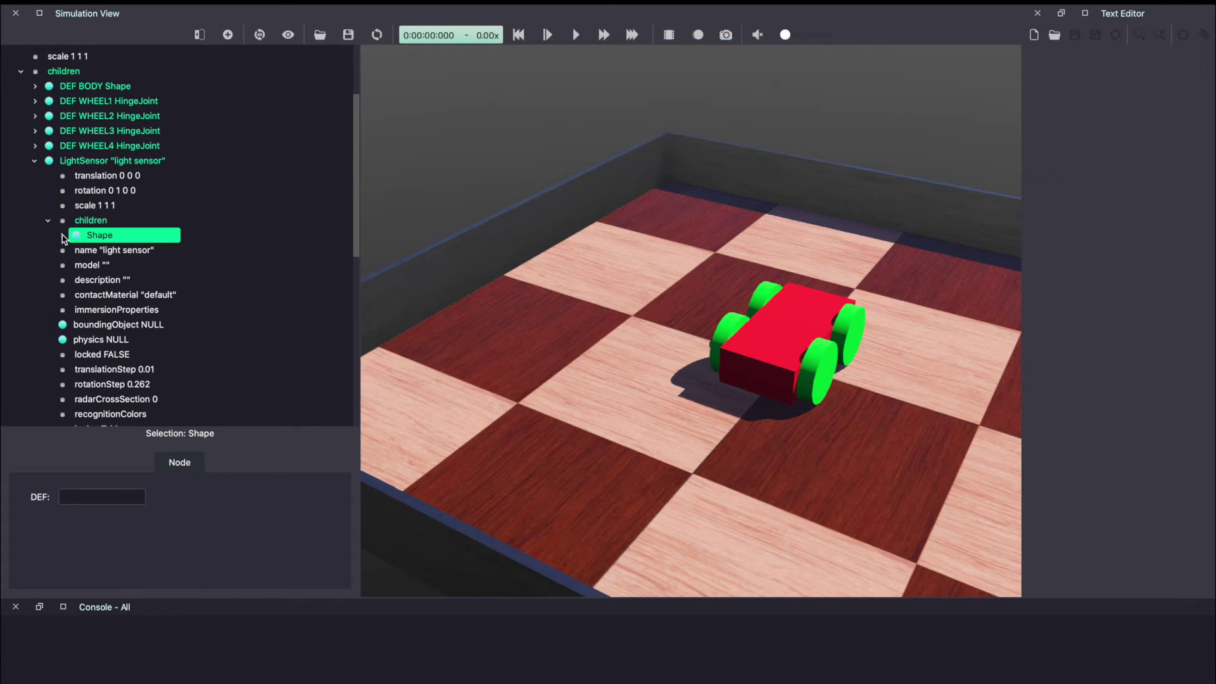
click(63, 236)
click(123, 250)
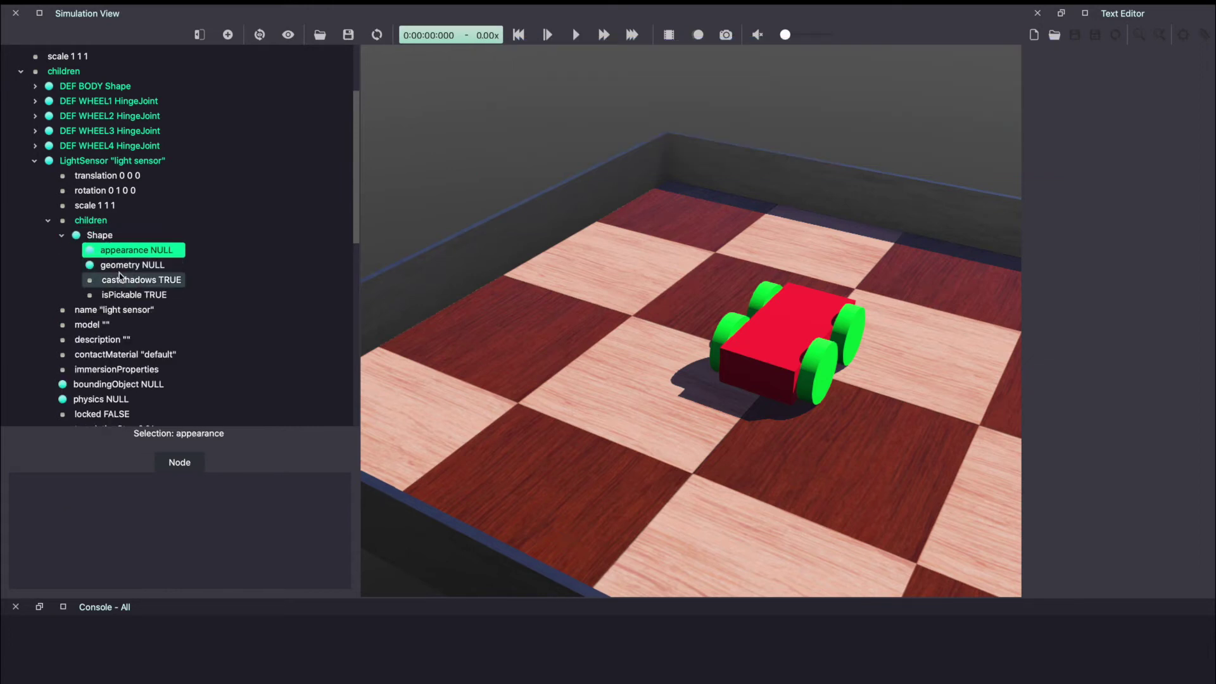
click(120, 267)
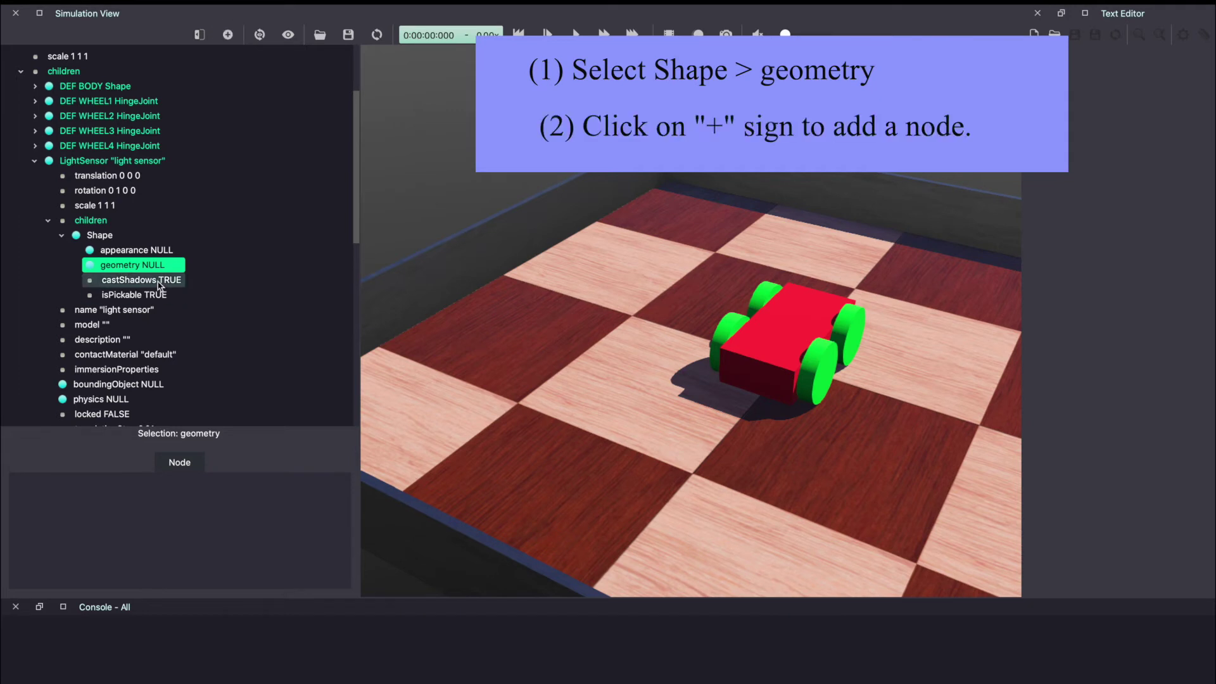
Set the sensor Shape's geometry to a Box node, leaving appearance NULL
double_click(147, 267)
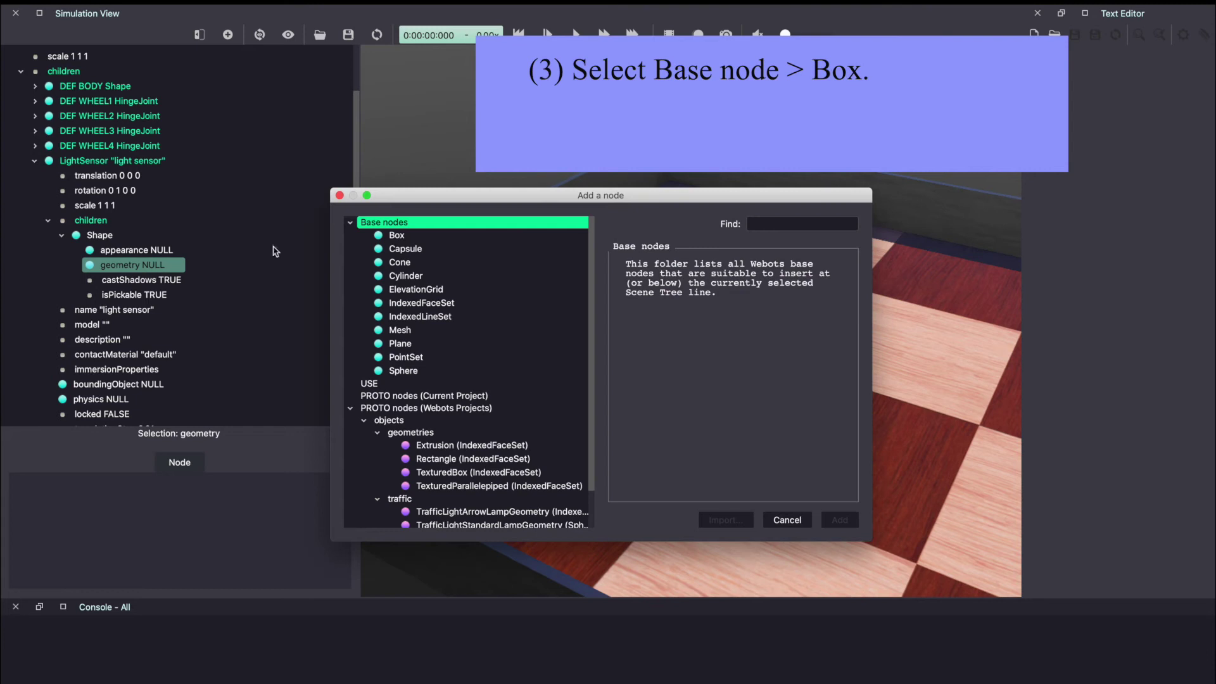
click(400, 236)
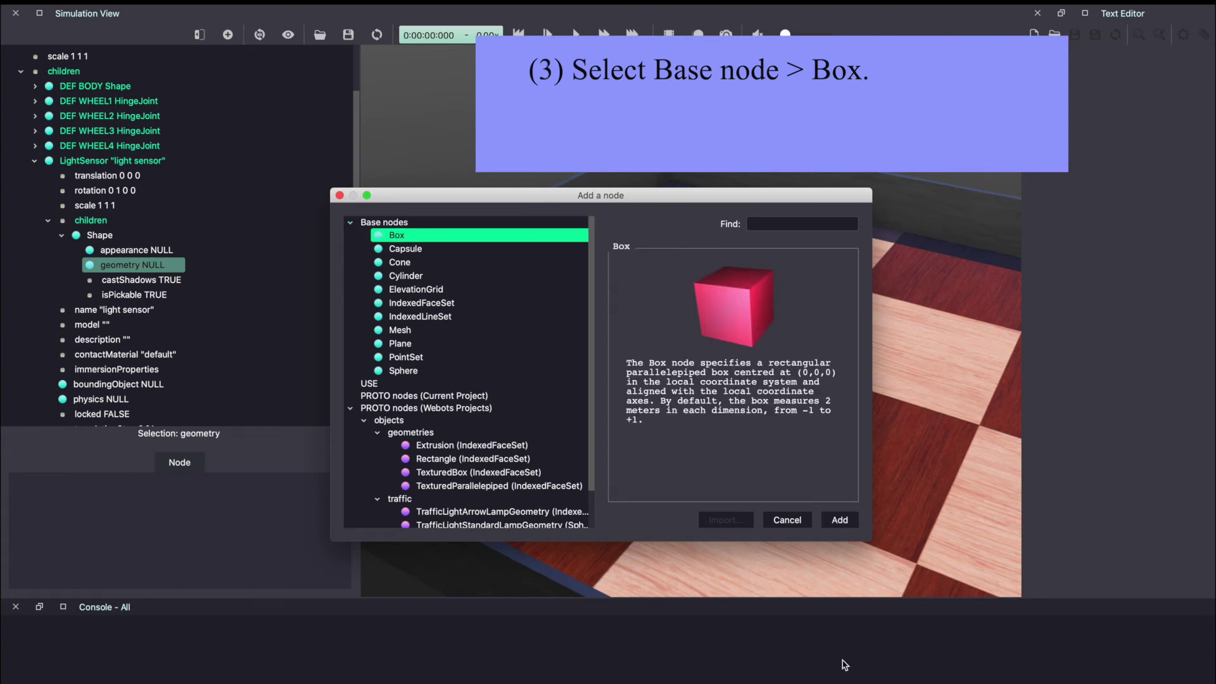
click(837, 521)
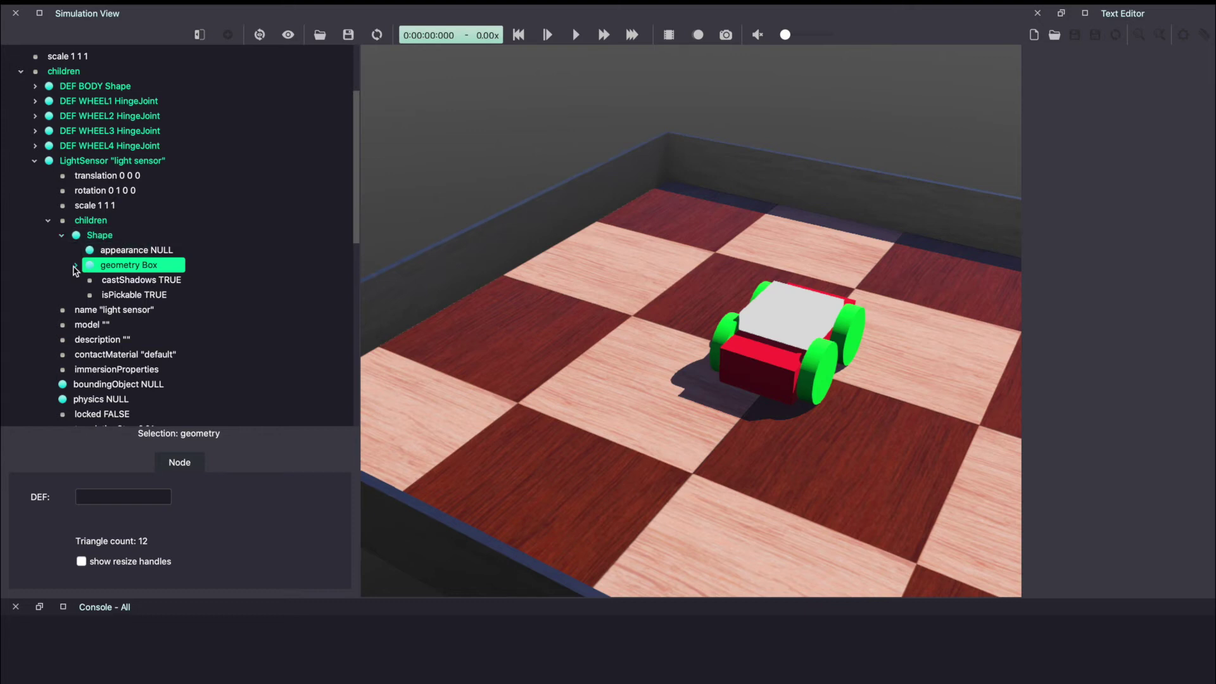
click(145, 252)
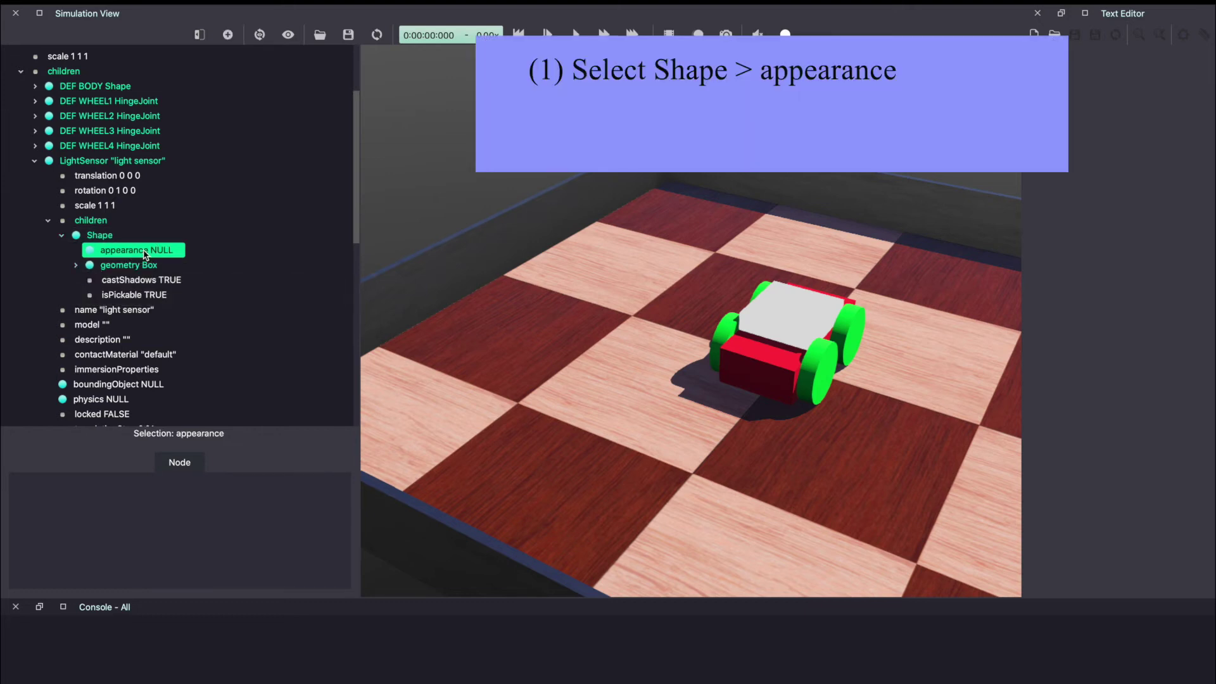
Insert a PBRAppearance node into the light sensor Shape's empty appearance field and expand it
double_click(145, 252)
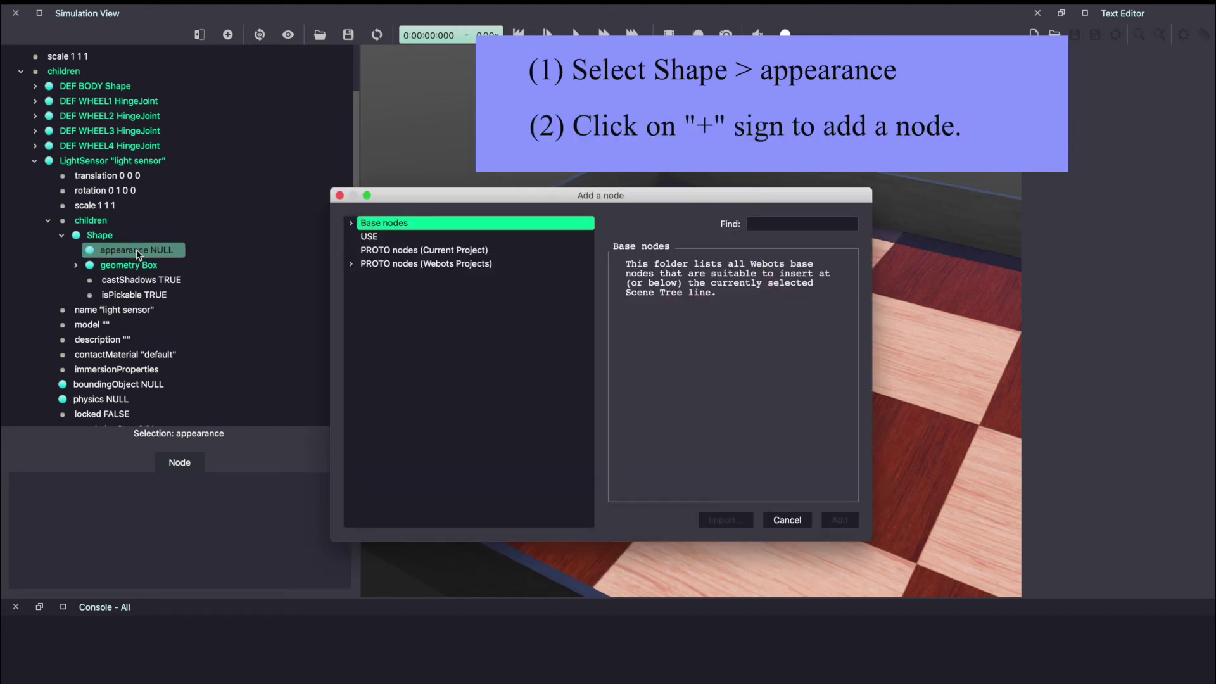
click(351, 223)
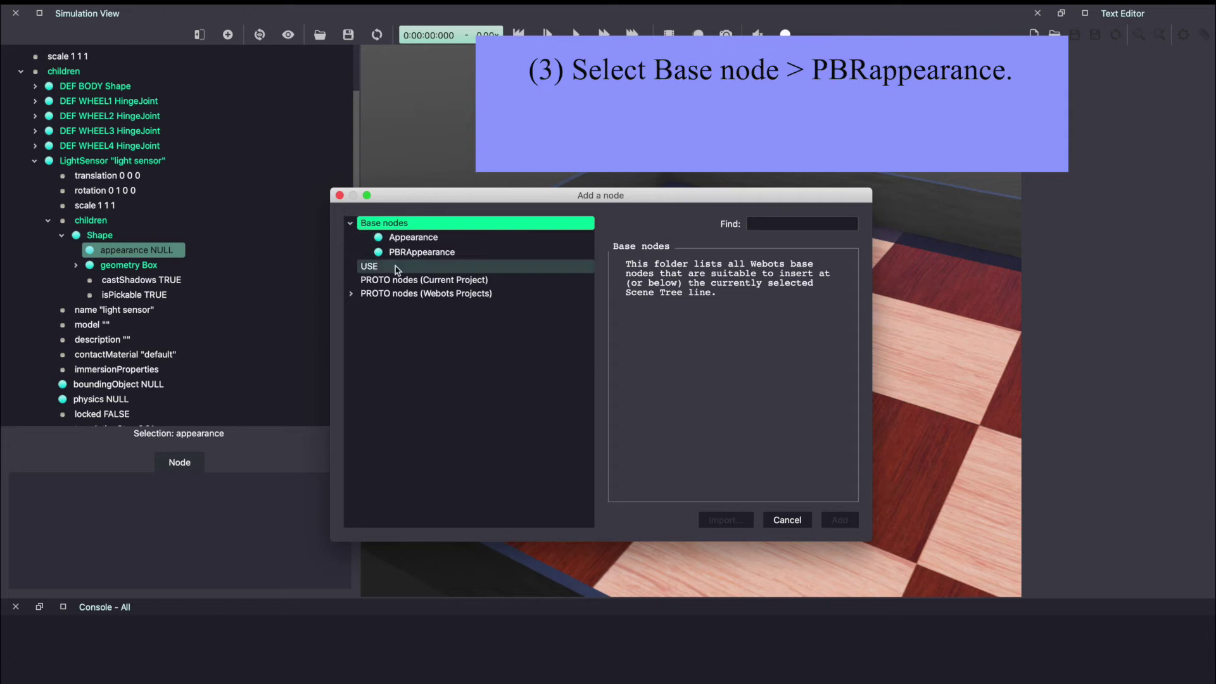
click(405, 252)
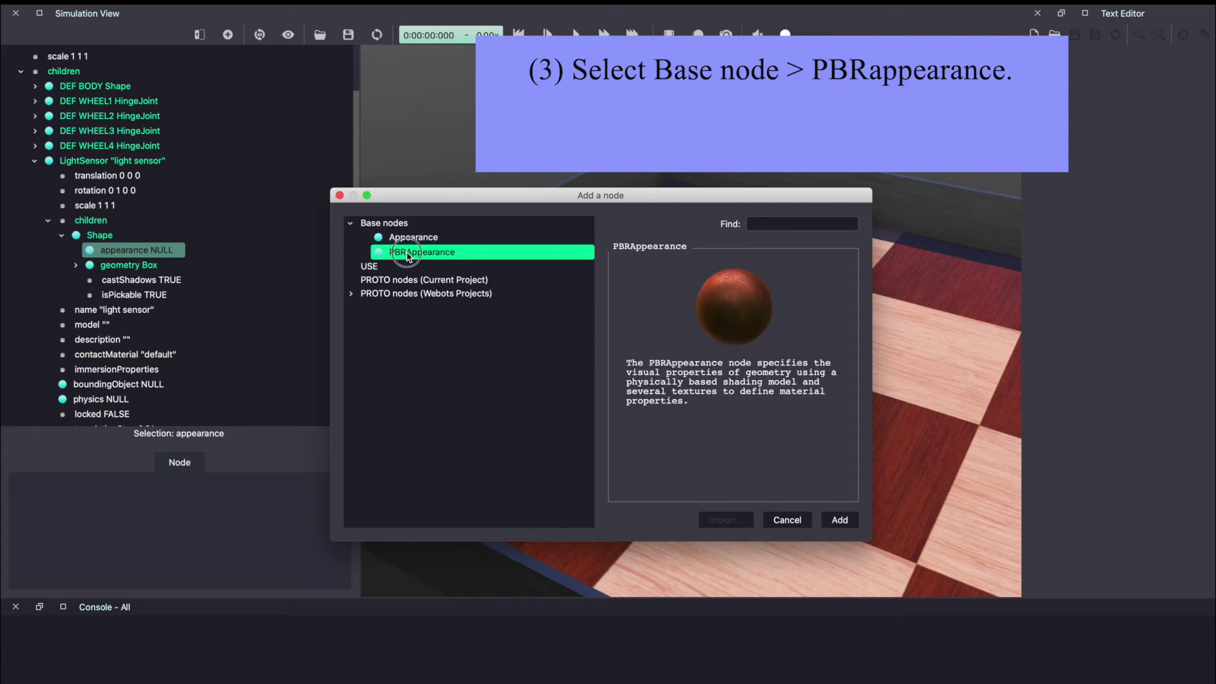
click(841, 520)
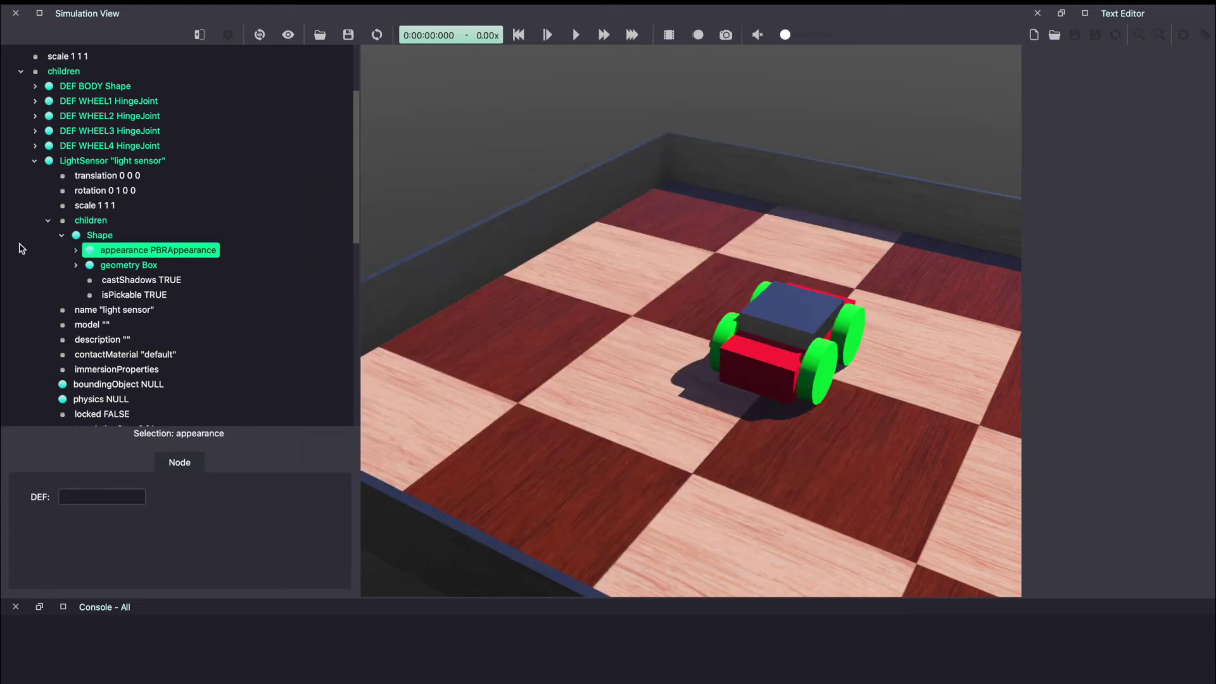
click(77, 250)
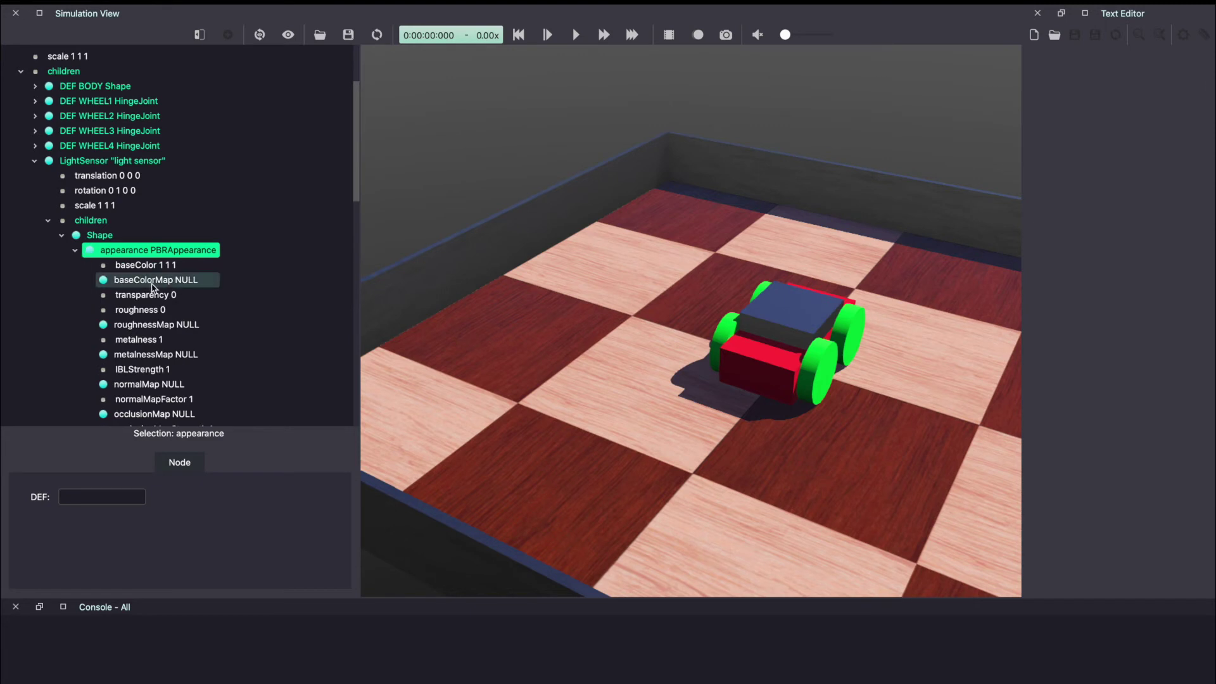
Set the PBRAppearance baseColor to 0 0 1 for pure blue
click(150, 269)
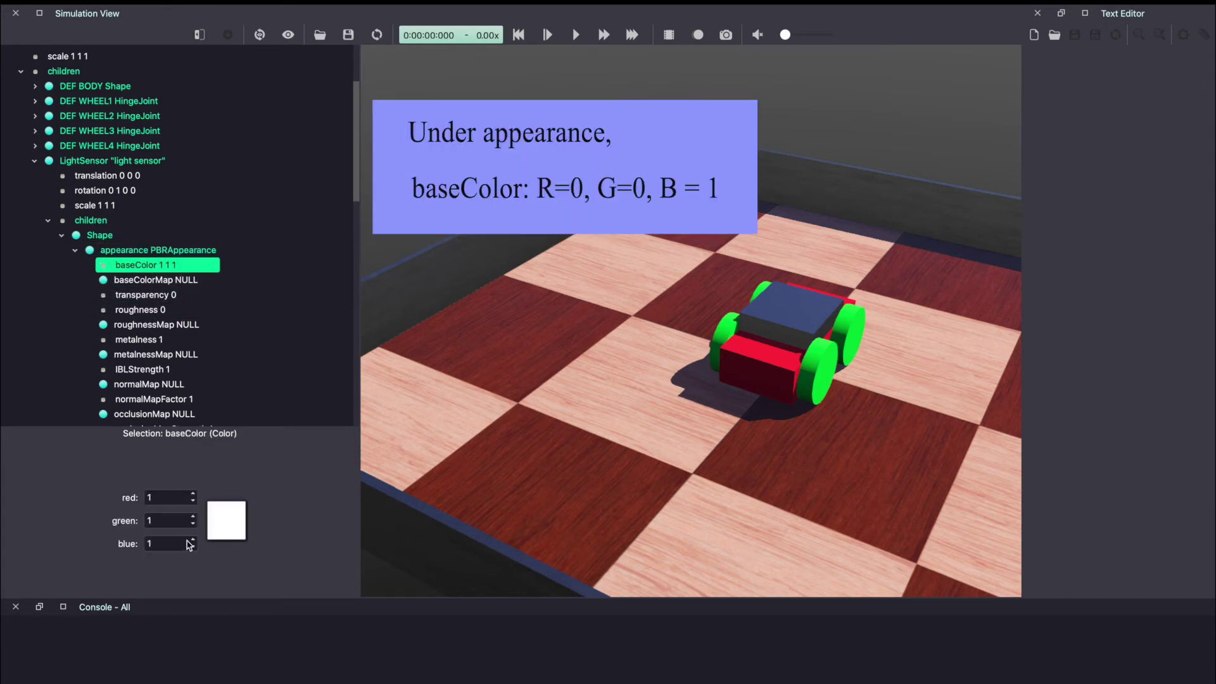
double_click(152, 521)
text(0)
click(156, 499)
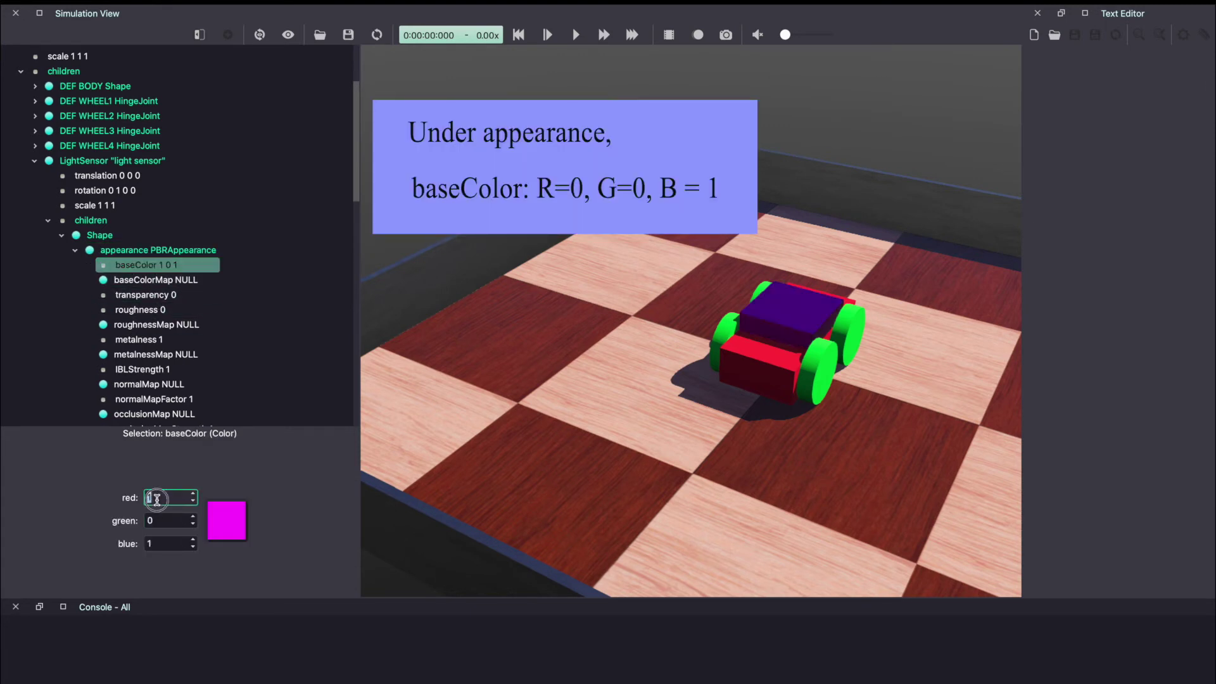
text(0)
Set the appearance roughness to 1 and metalness to 0
click(140, 310)
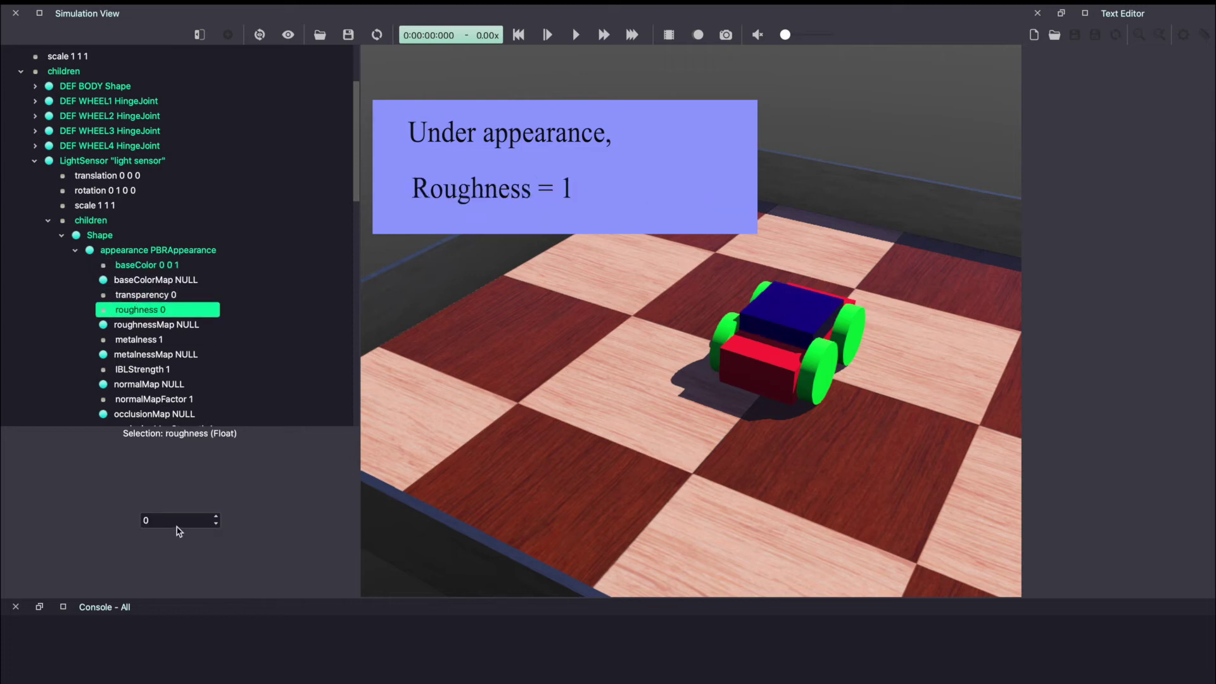
double_click(176, 521)
text(1)
click(143, 339)
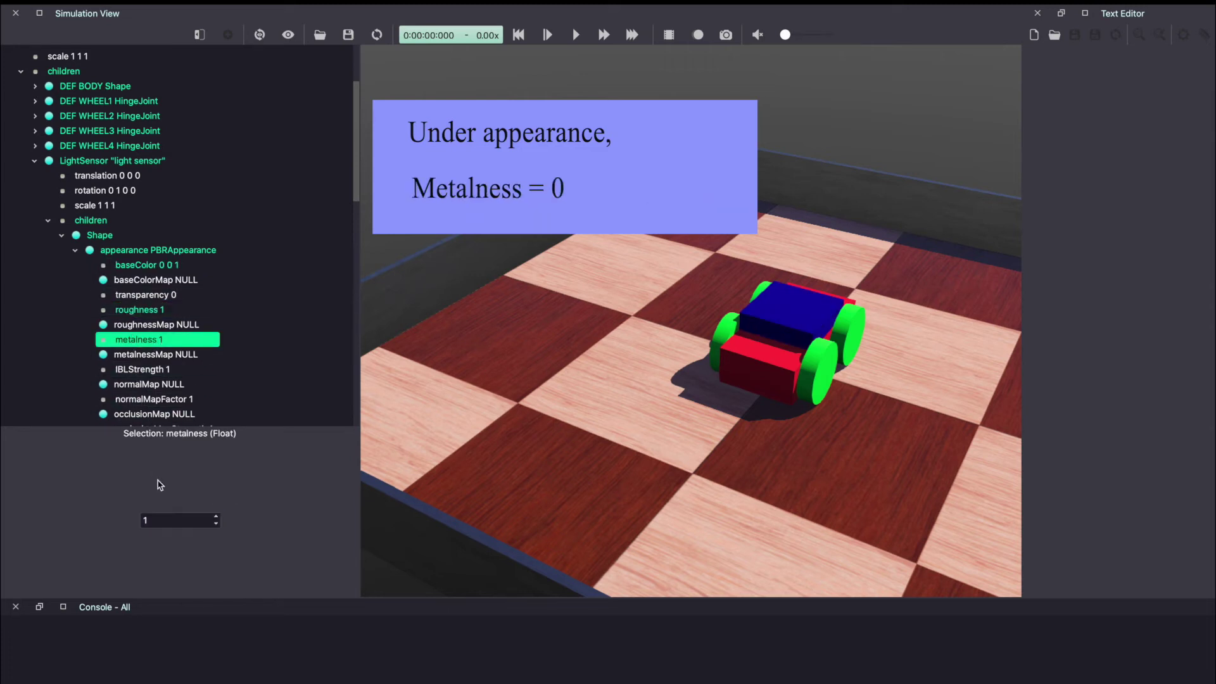
double_click(176, 521)
text(0)
click(142, 369)
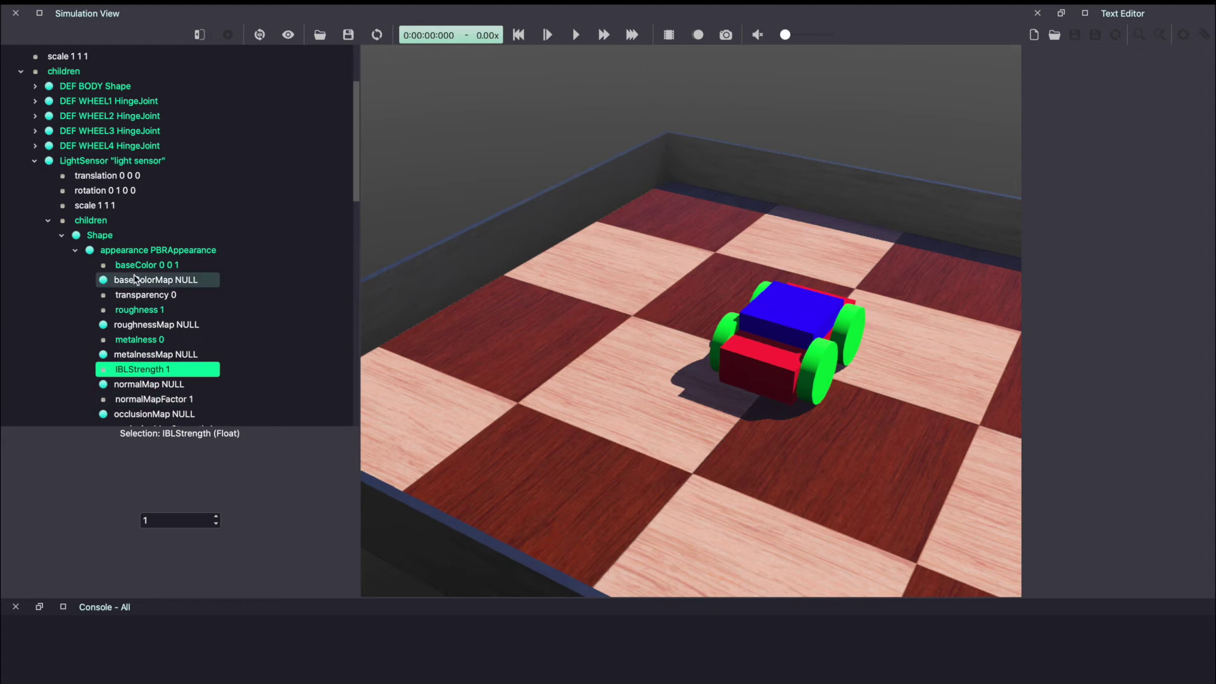
click(76, 250)
click(76, 265)
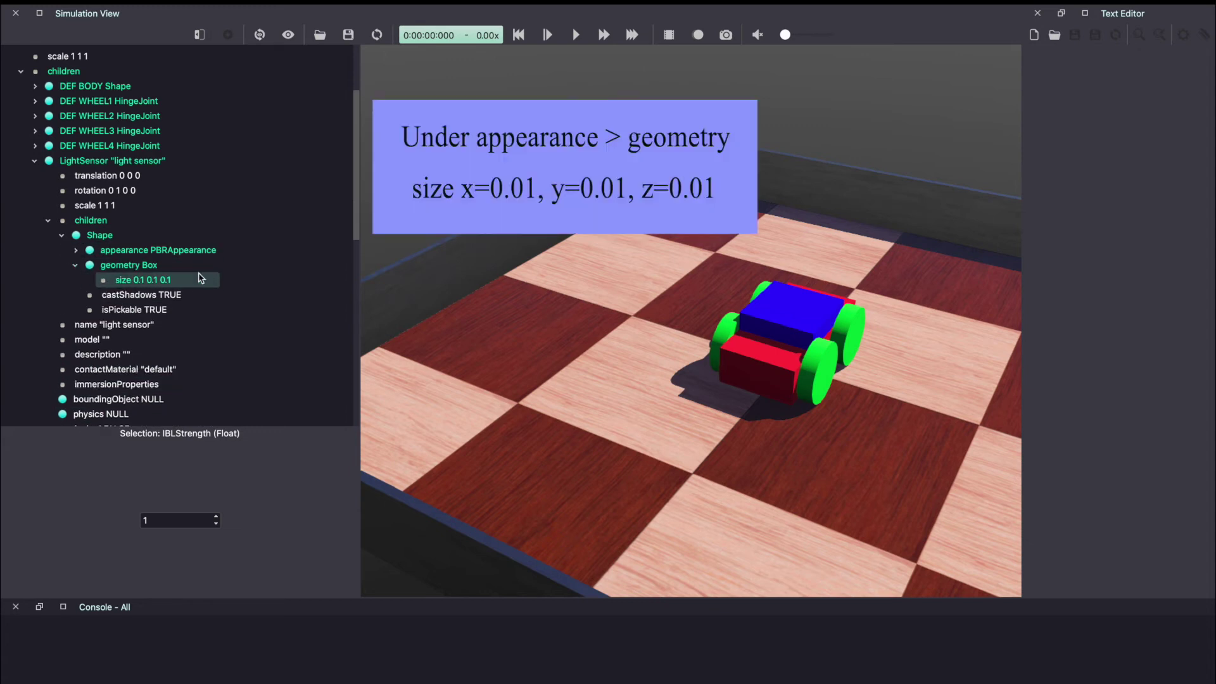
Set the light sensor's Box size to 0.01 0.01 0.01
click(200, 278)
click(164, 478)
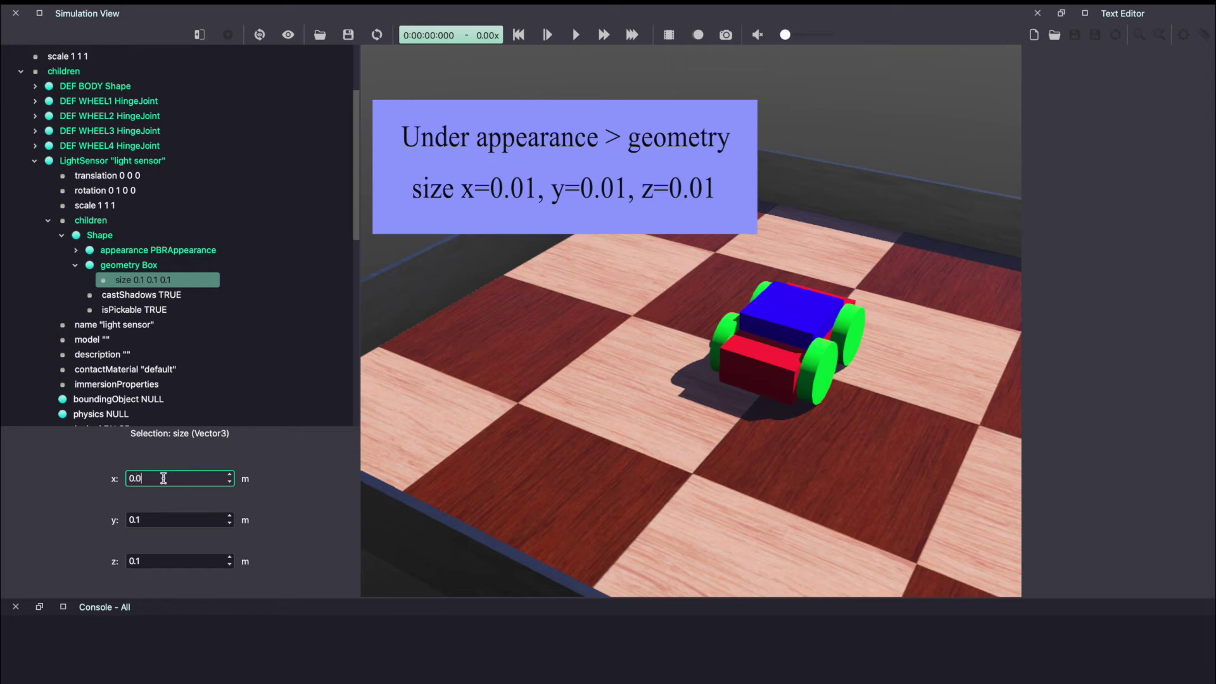
text(1)
click(146, 521)
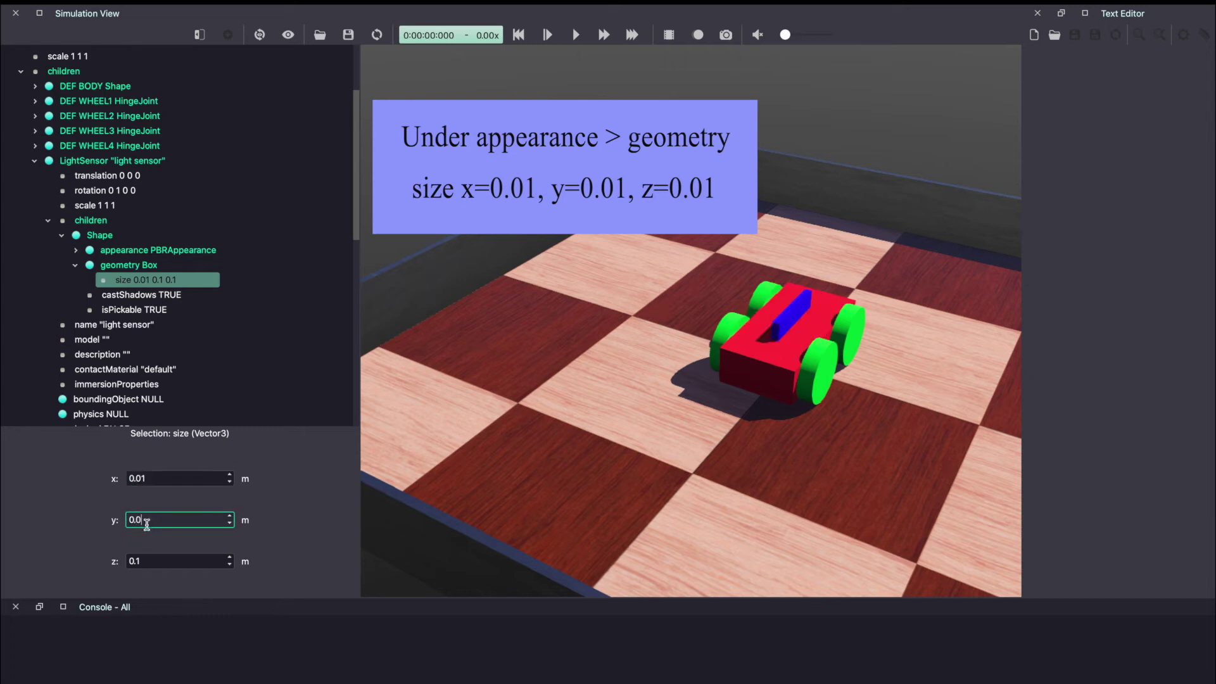
text(1)
click(149, 561)
key(BackSpace)
text(01)
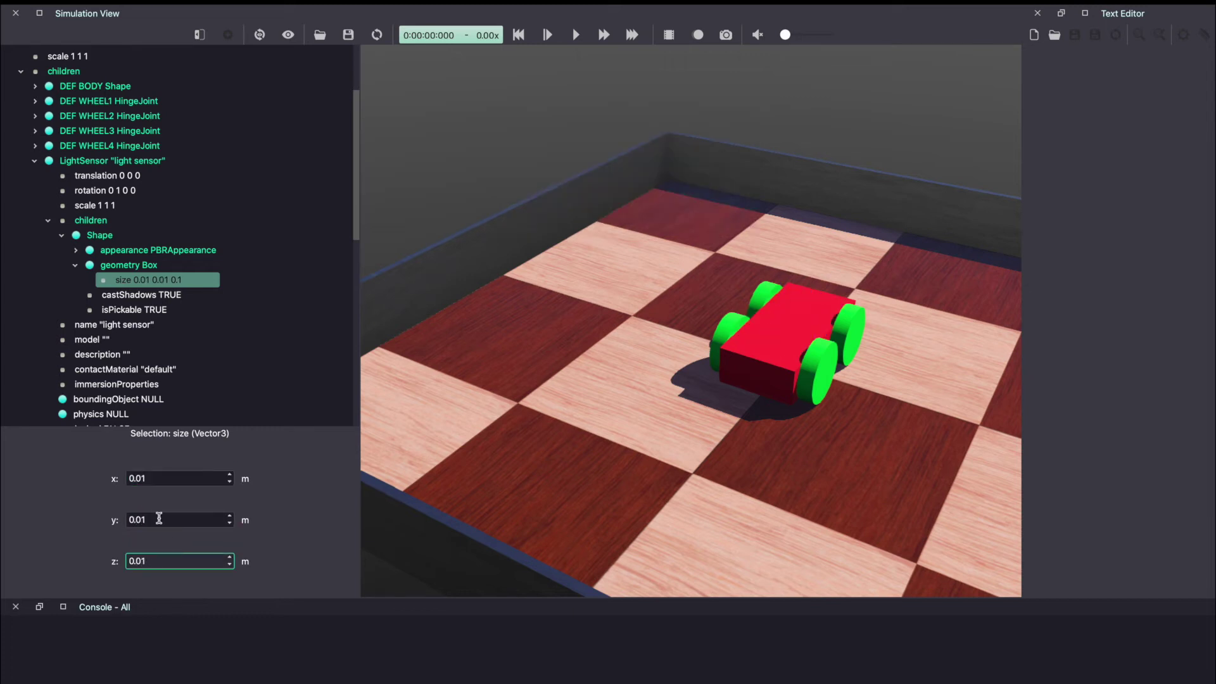
click(159, 519)
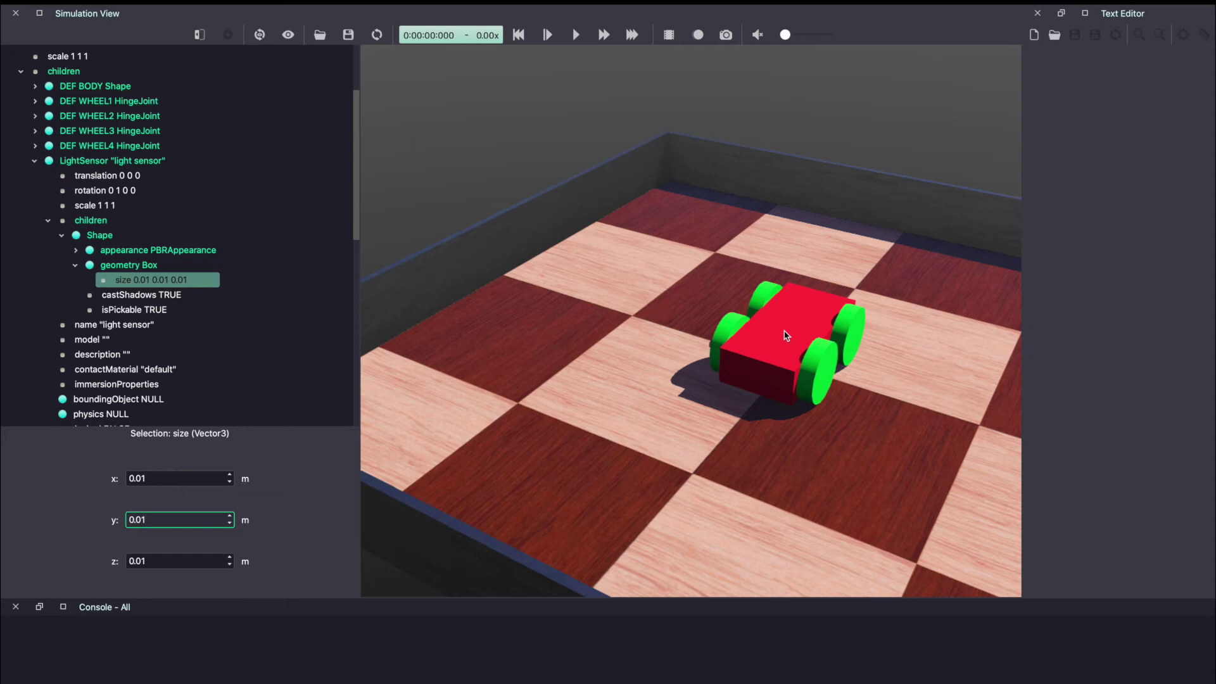
click(136, 175)
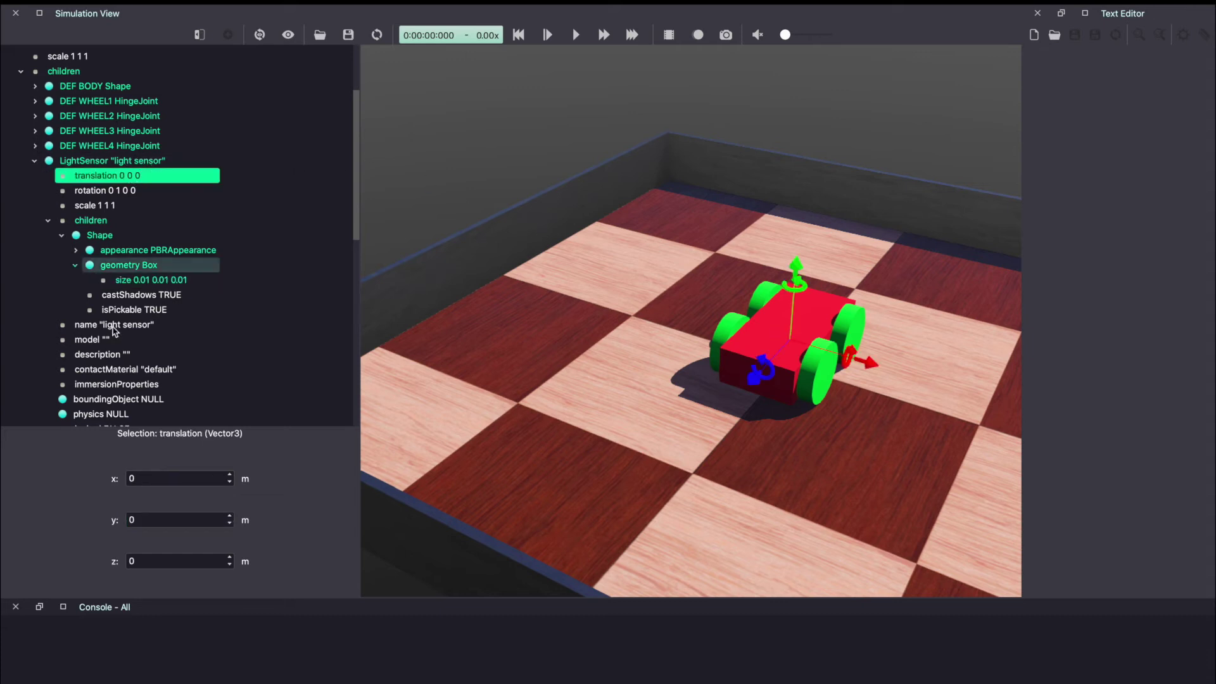
Turn on Show Coordinate System under the View menu's Optional Rendering
click(155, 480)
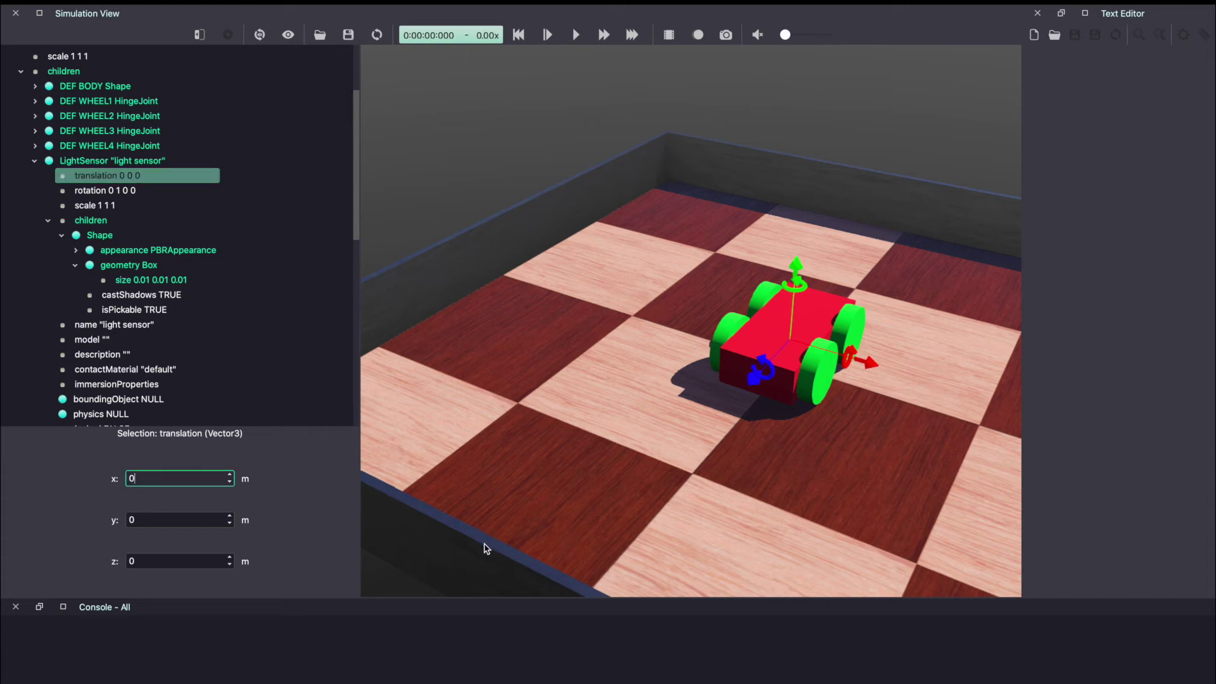
click(157, 9)
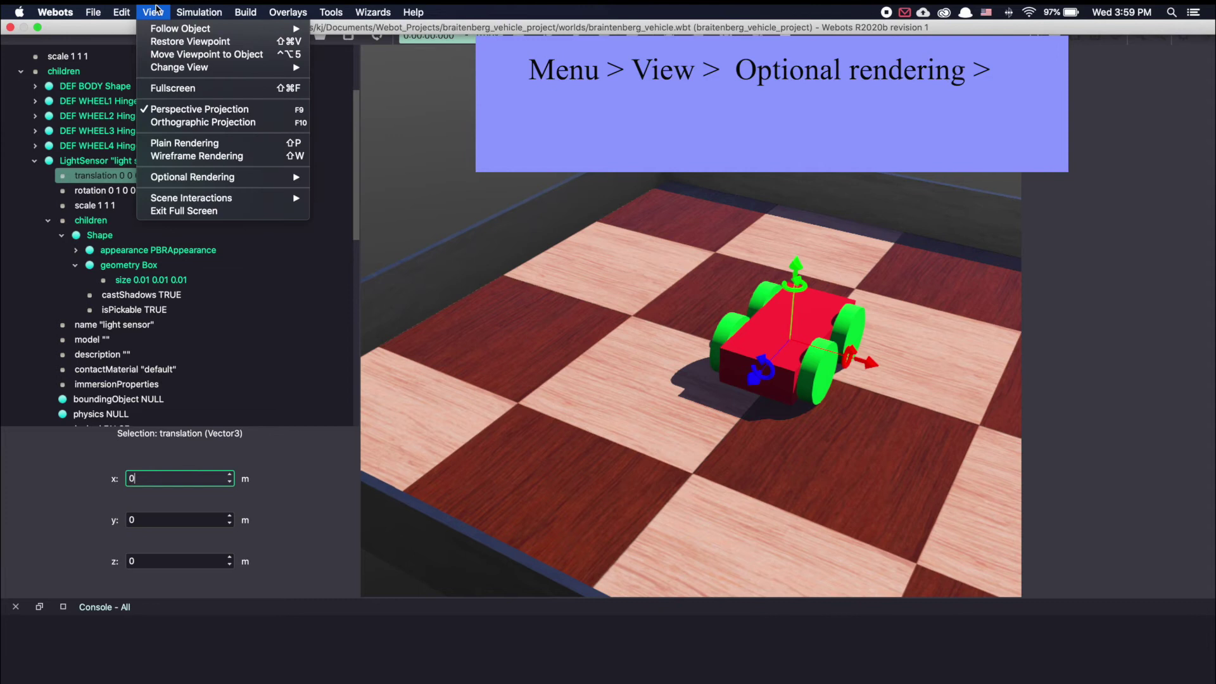
mouse_move(171, 182)
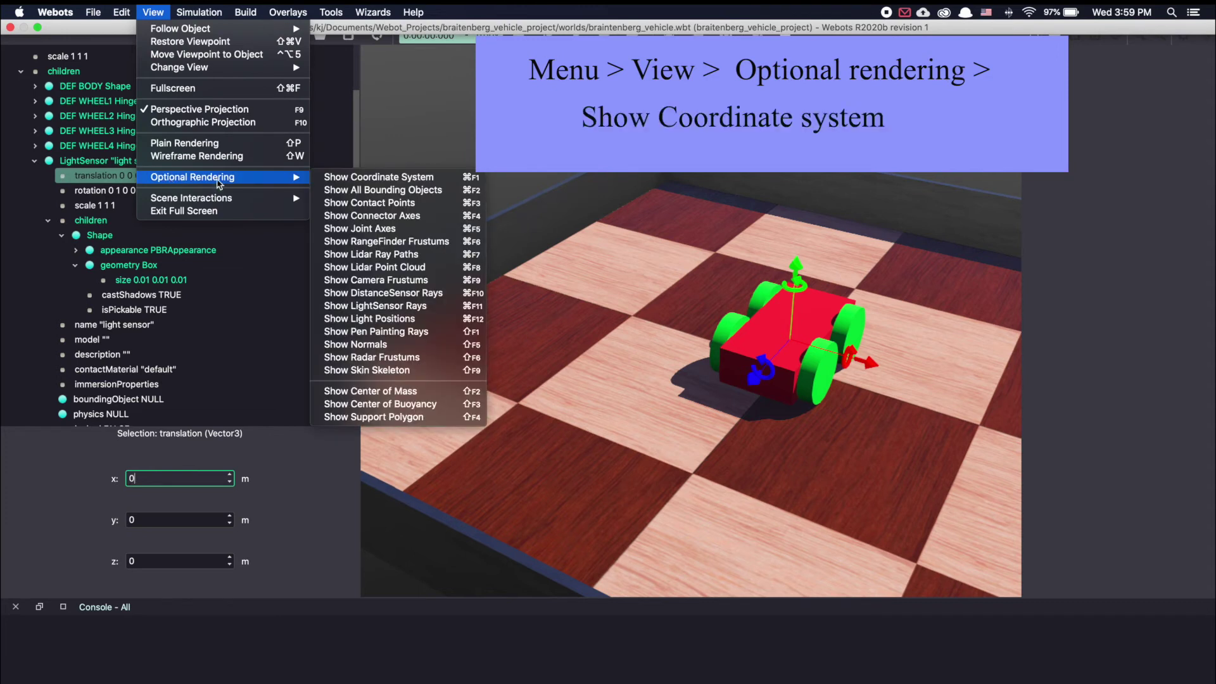
click(400, 183)
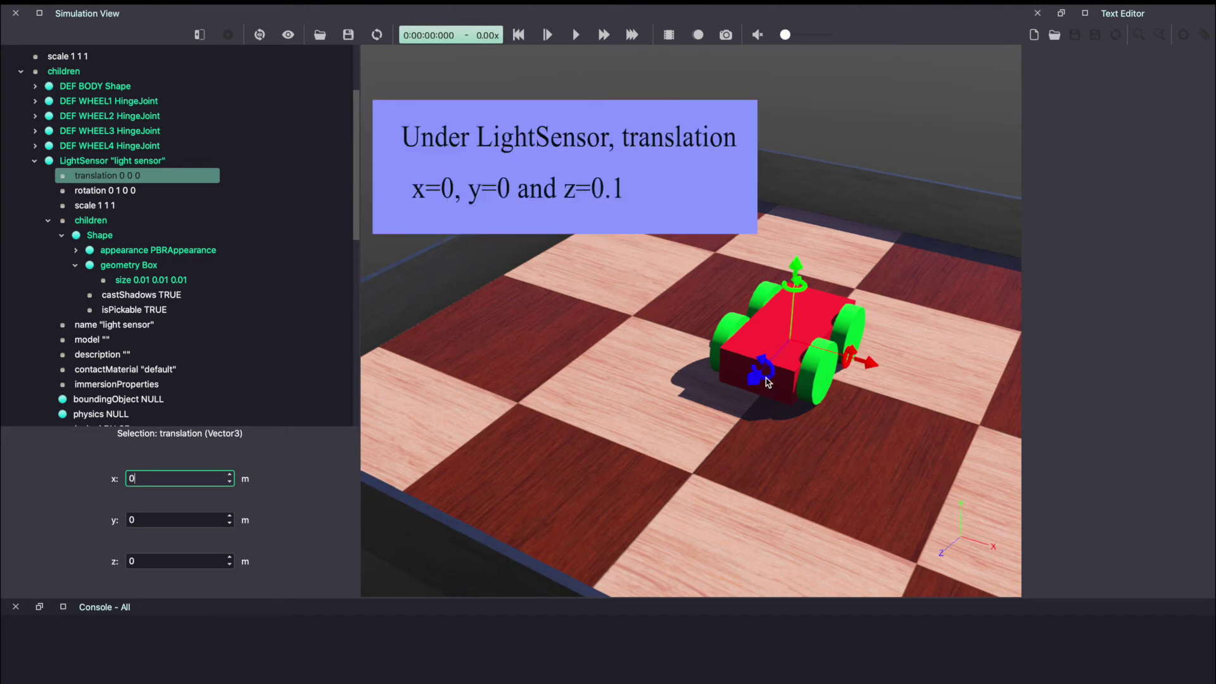
Set the light sensor's translation z to 0.1, giving 0 0 0.1
click(158, 559)
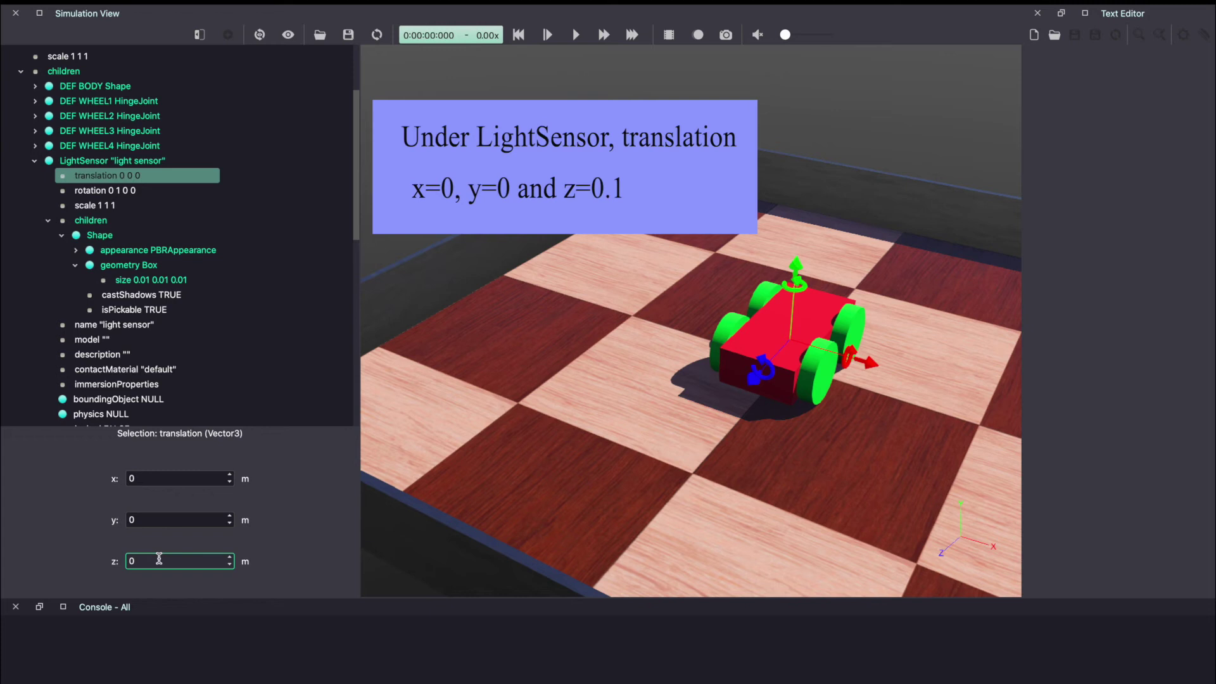
text(.1)
key(Return)
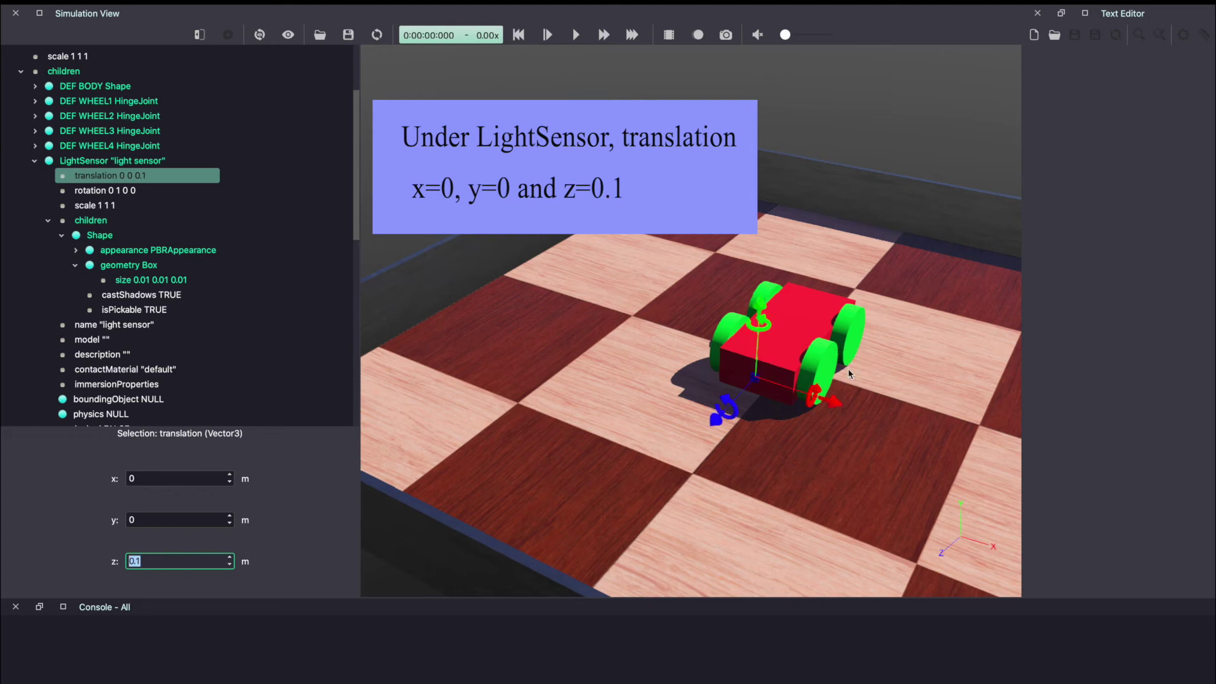
Inspect the robot BODY's Box geometry size of 0.1 0.05 0.2
click(56, 87)
double_click(55, 86)
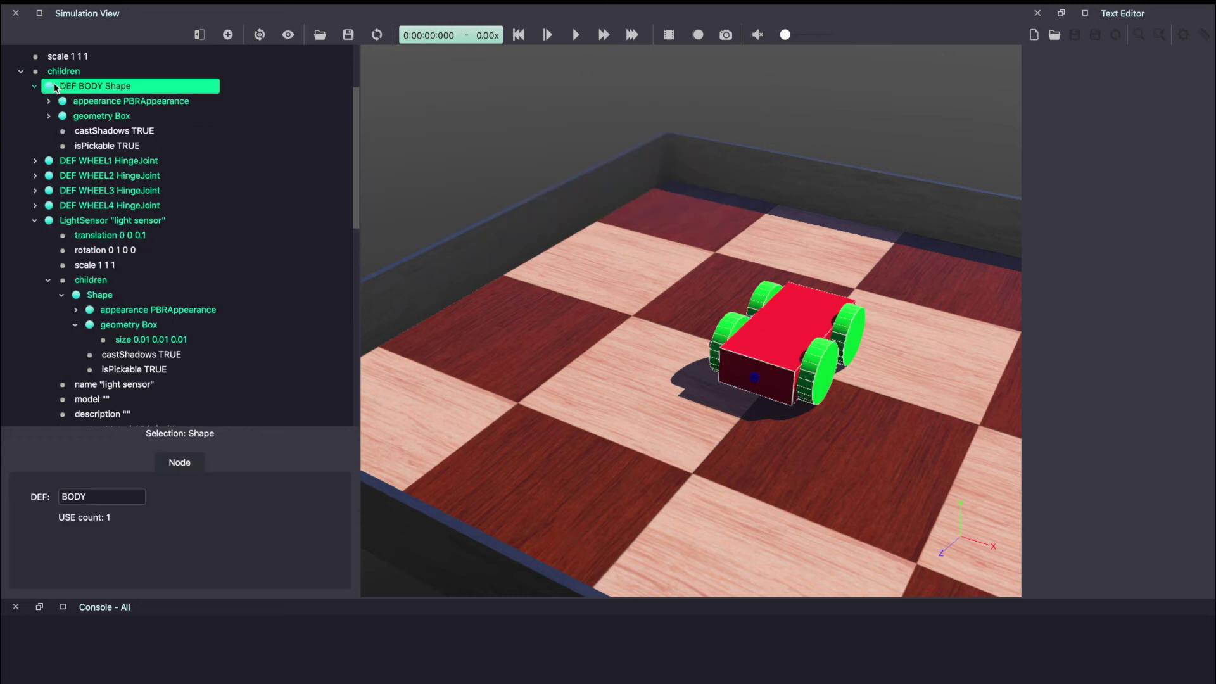
double_click(97, 117)
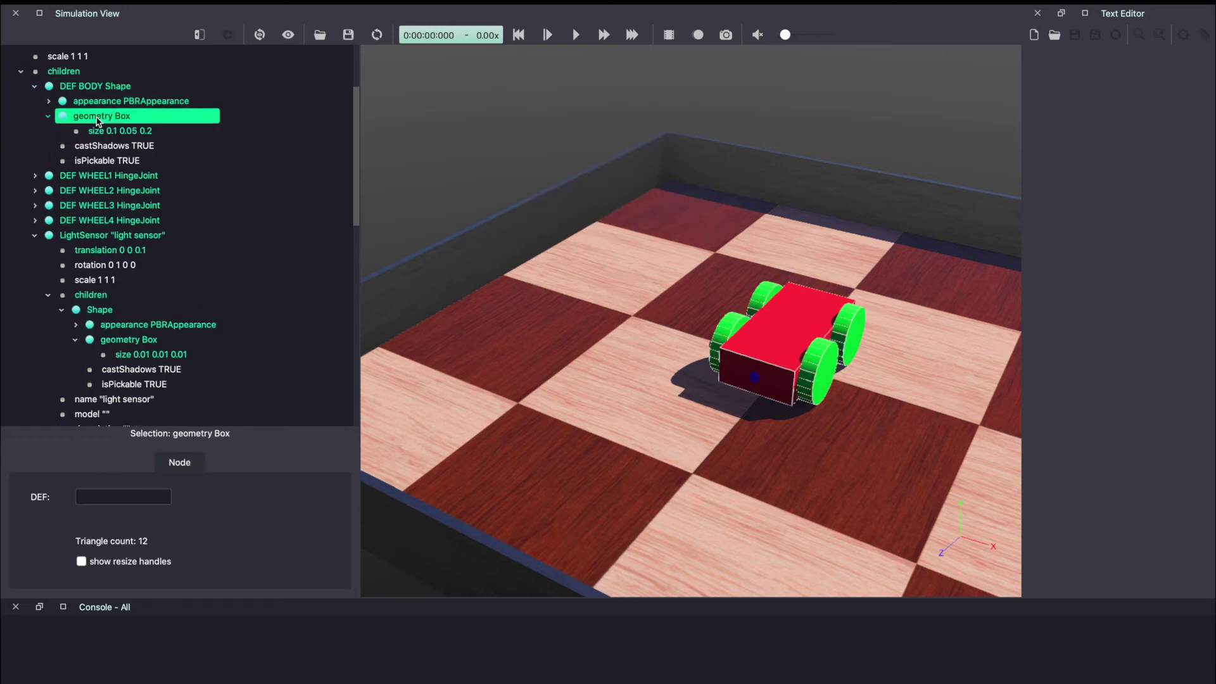
click(105, 130)
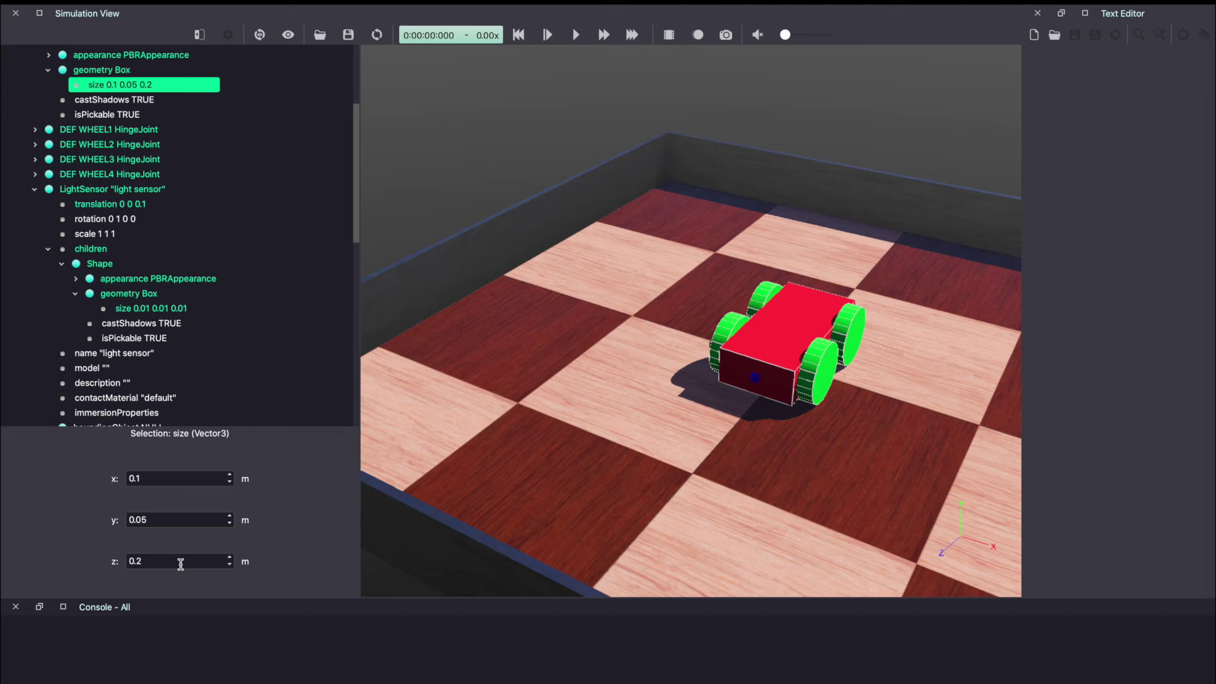
scroll(126, 253, up, 3)
scroll(106, 252, down, 14)
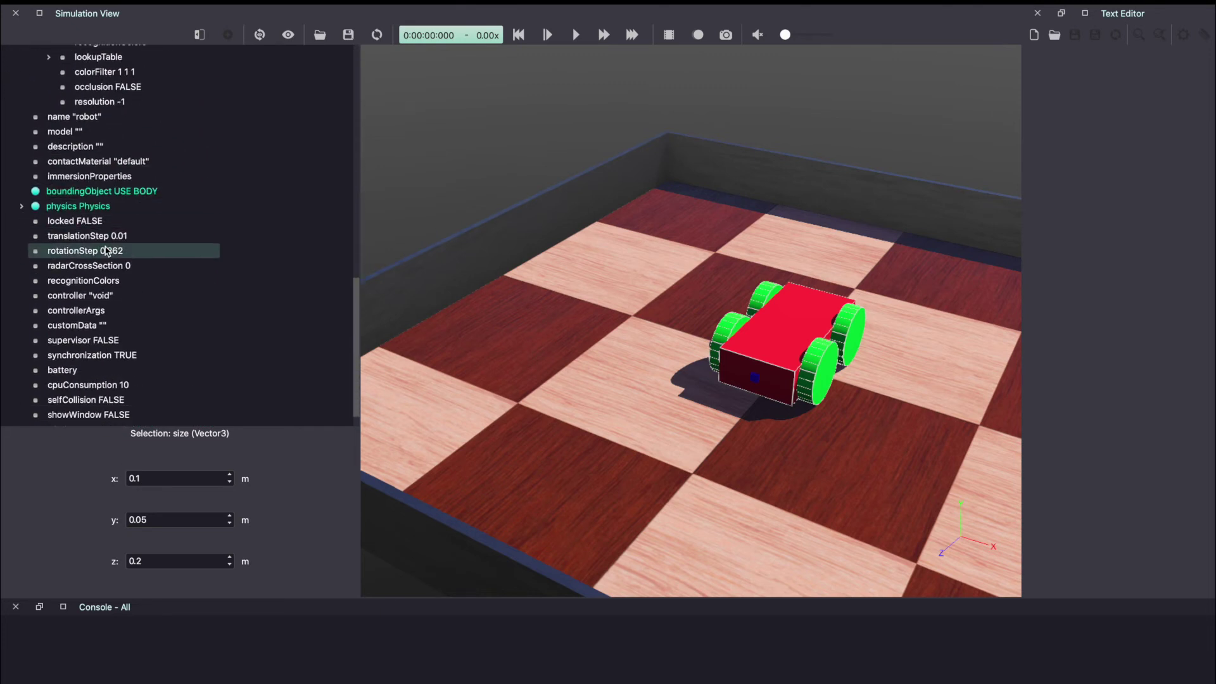
scroll(107, 240, up, 10)
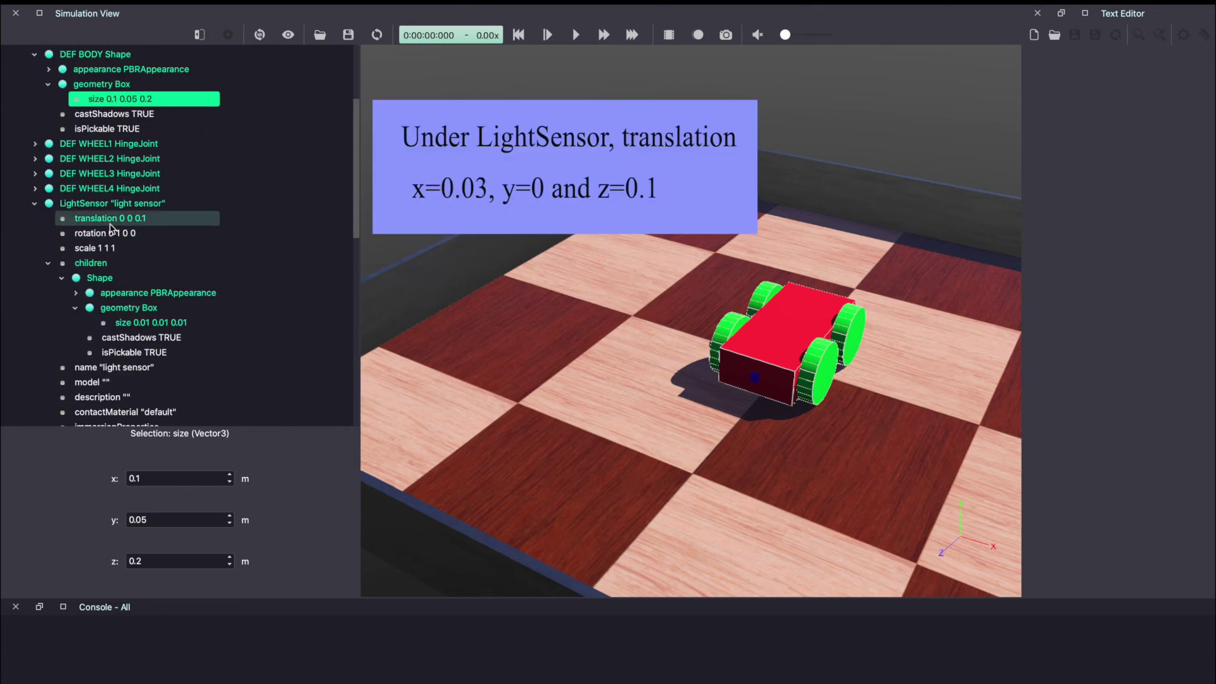
Set the light sensor's translation x to 0.03, giving 0.03 0 0.1
click(108, 218)
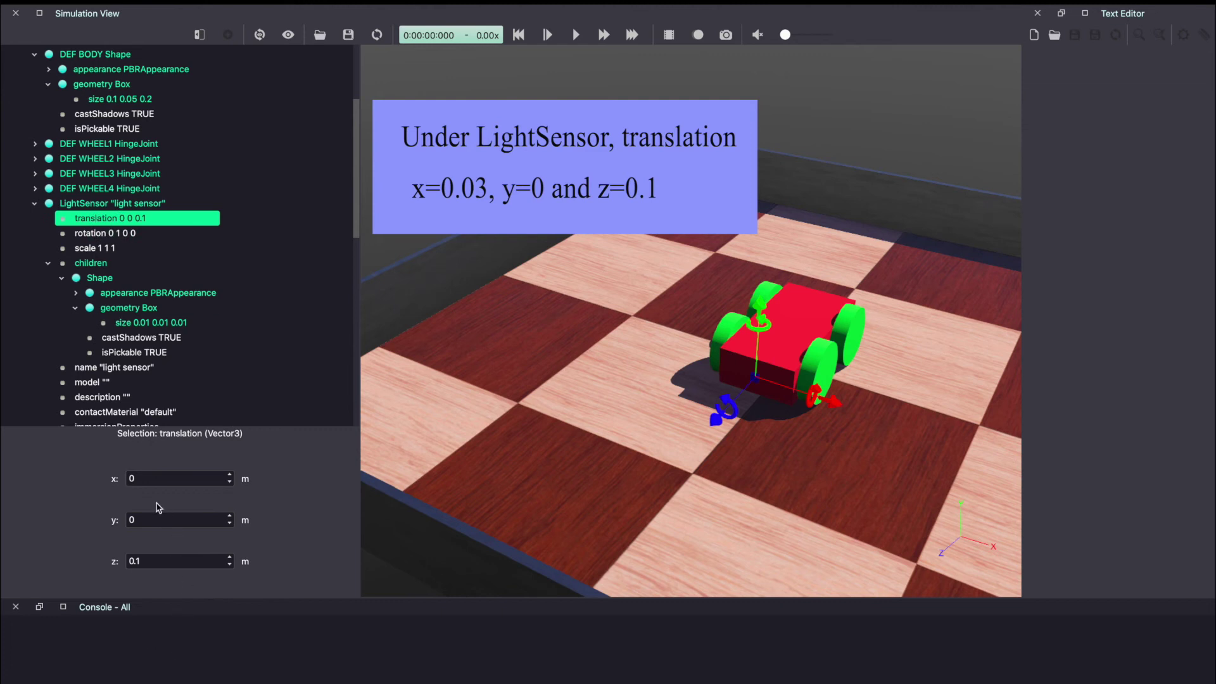
click(147, 481)
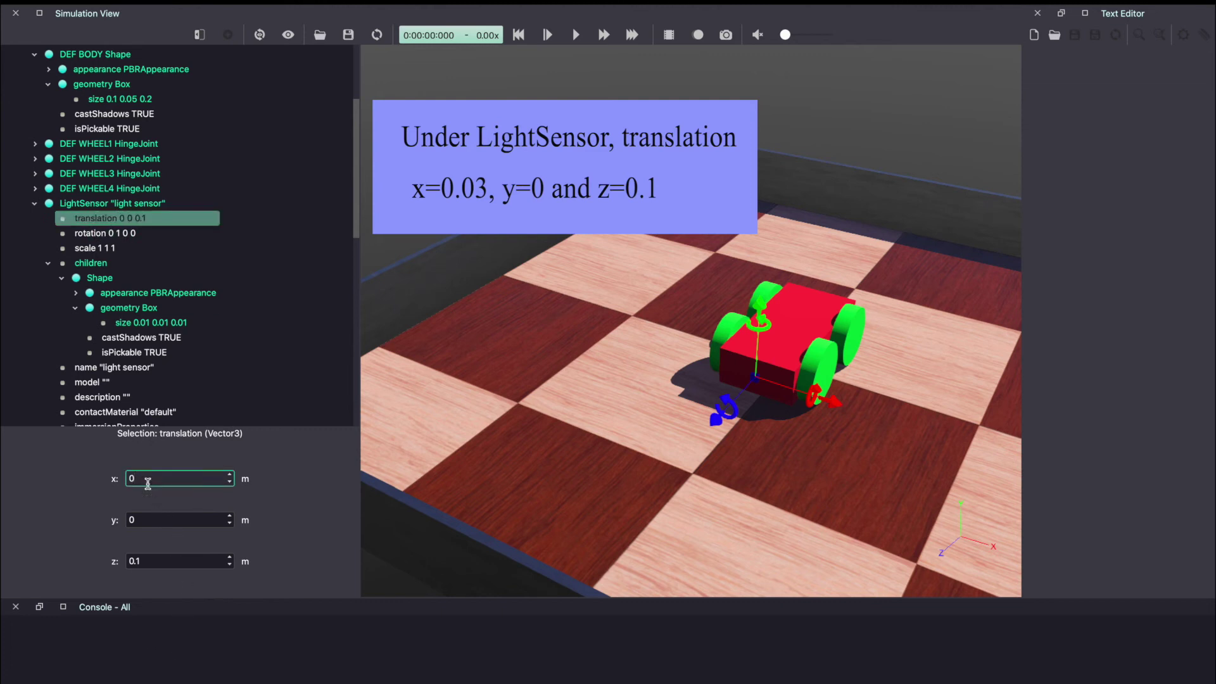
text(.03)
key(Return)
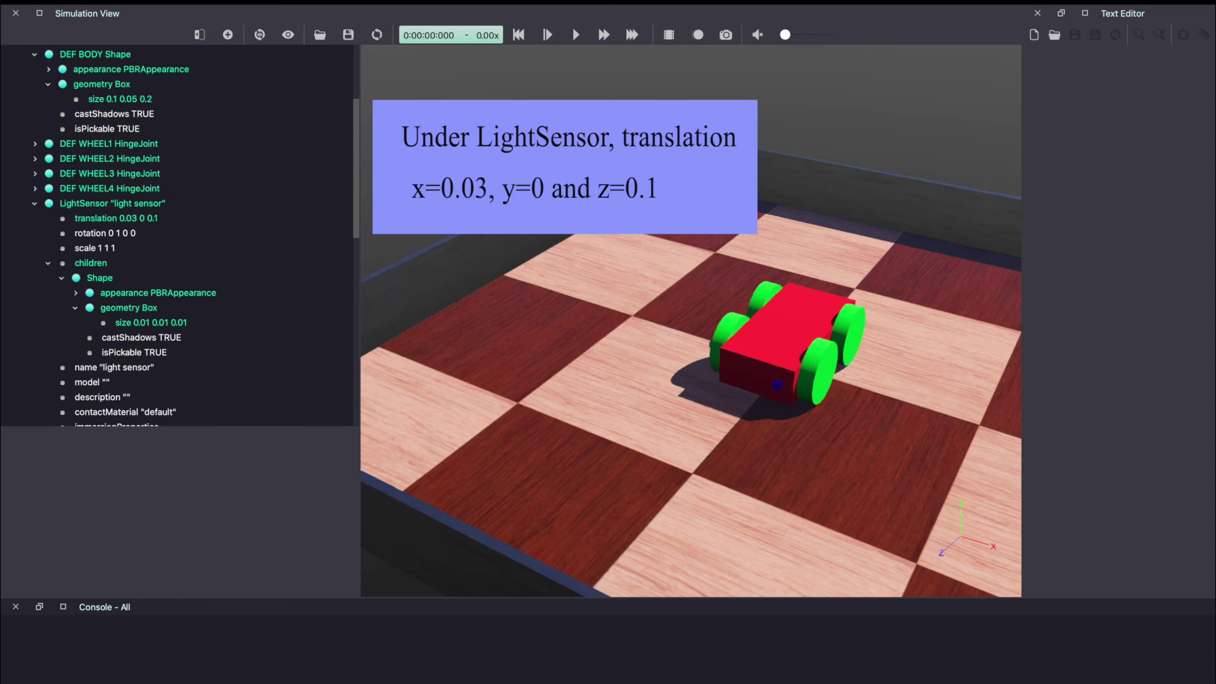
scroll(809, 406, up, 5)
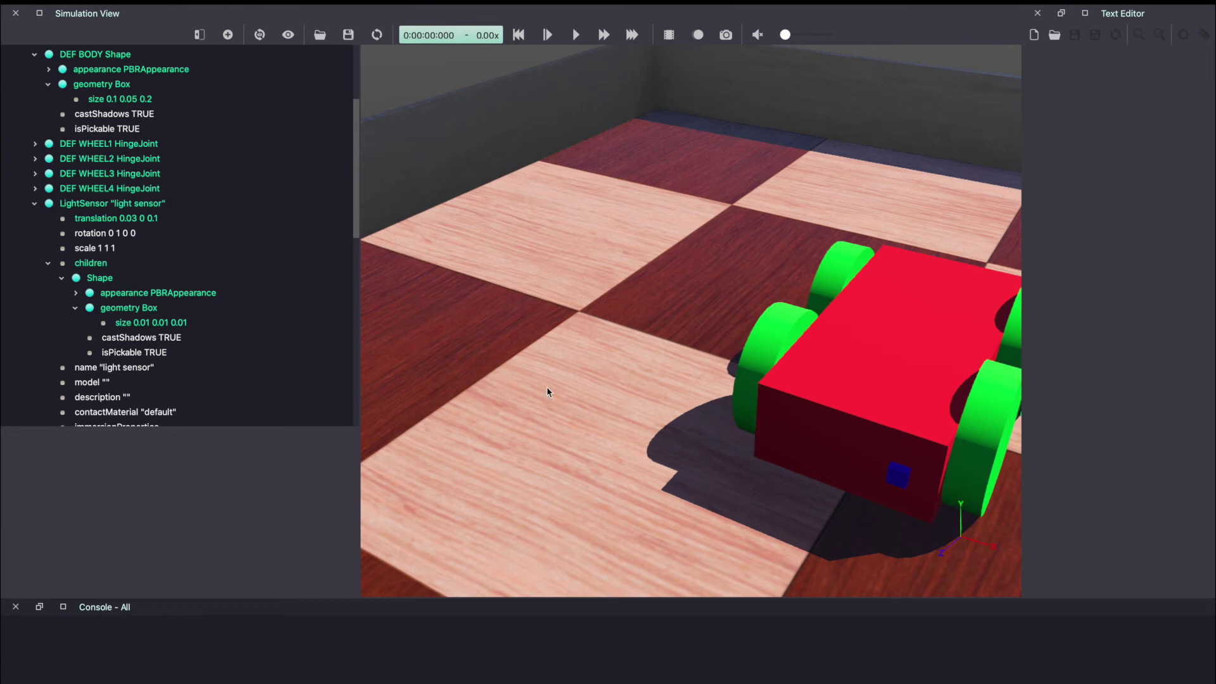
Enable Show LightSensor Rays under Optional Rendering and view the car from behind
mouse_move(94, 9)
click(152, 10)
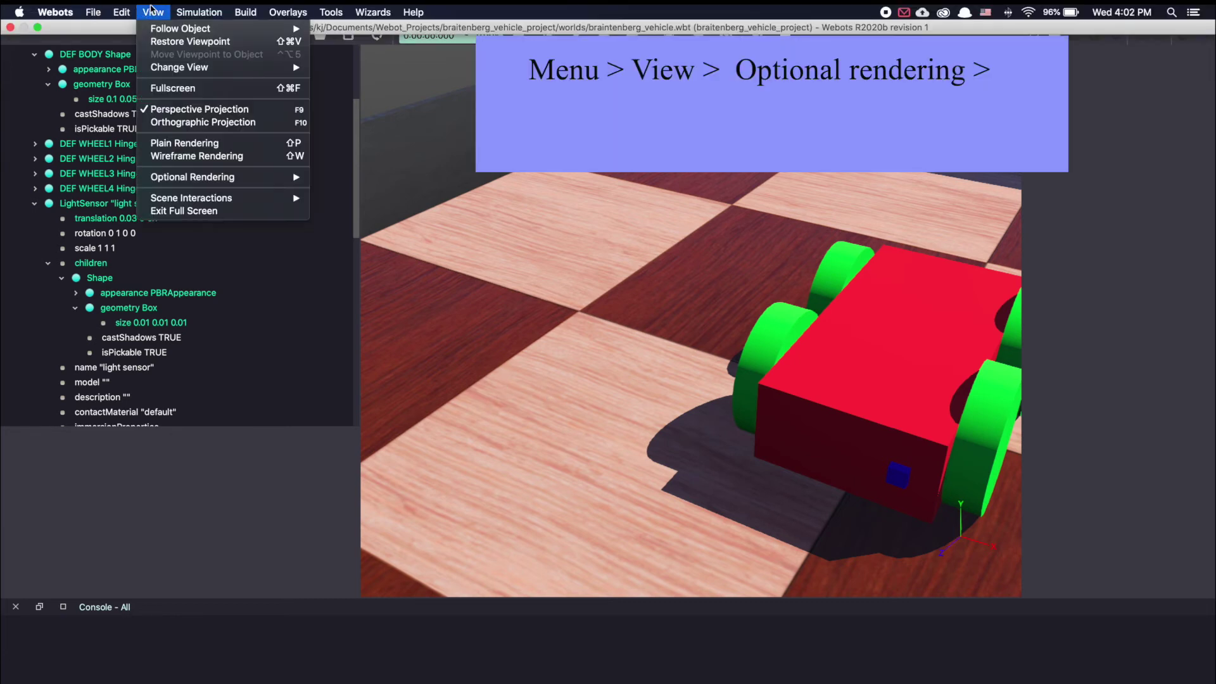
mouse_move(193, 182)
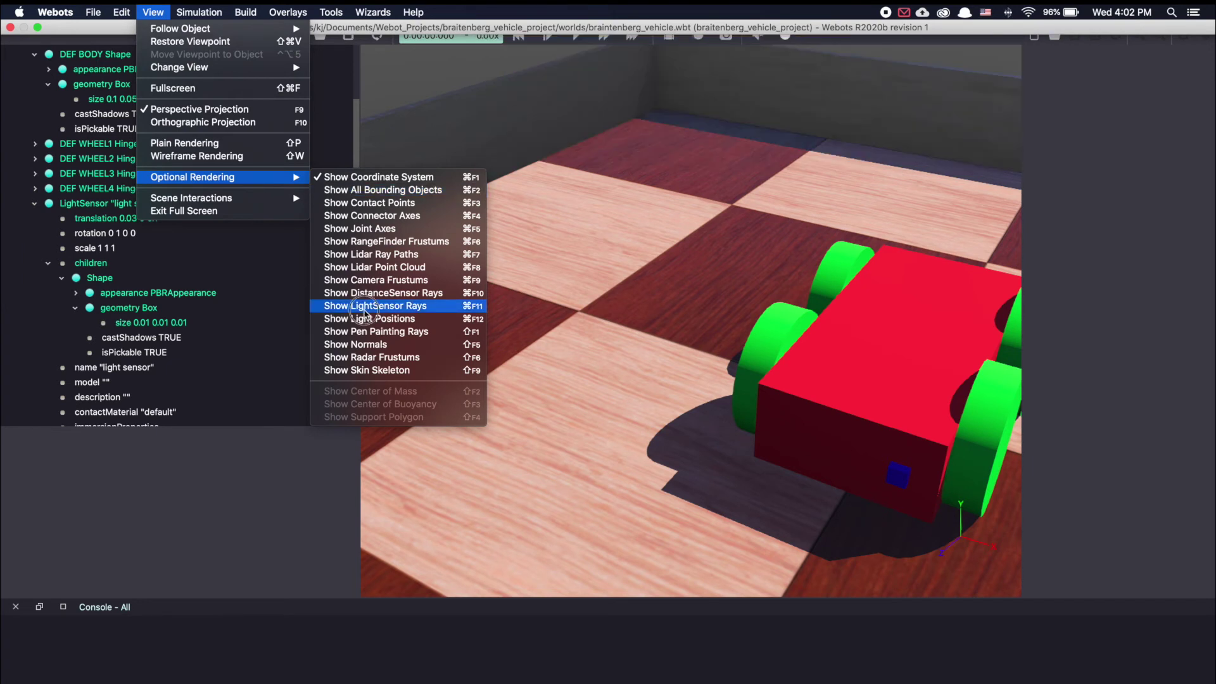
click(365, 311)
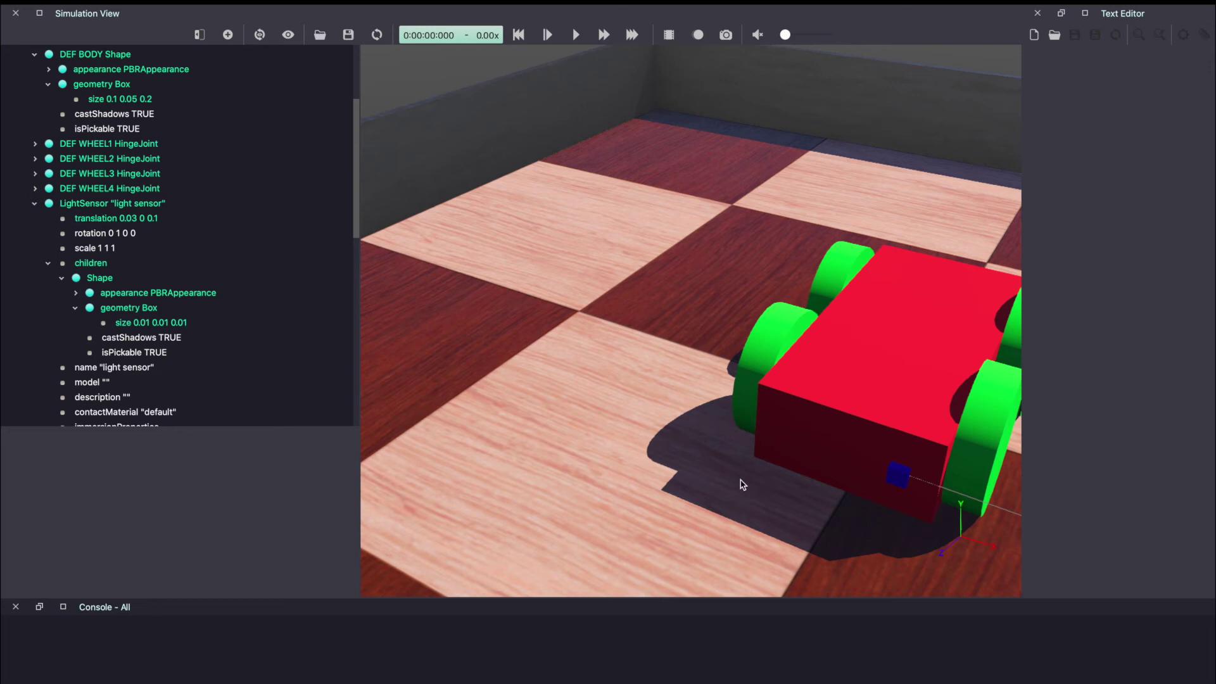
drag(741, 483, 556, 298)
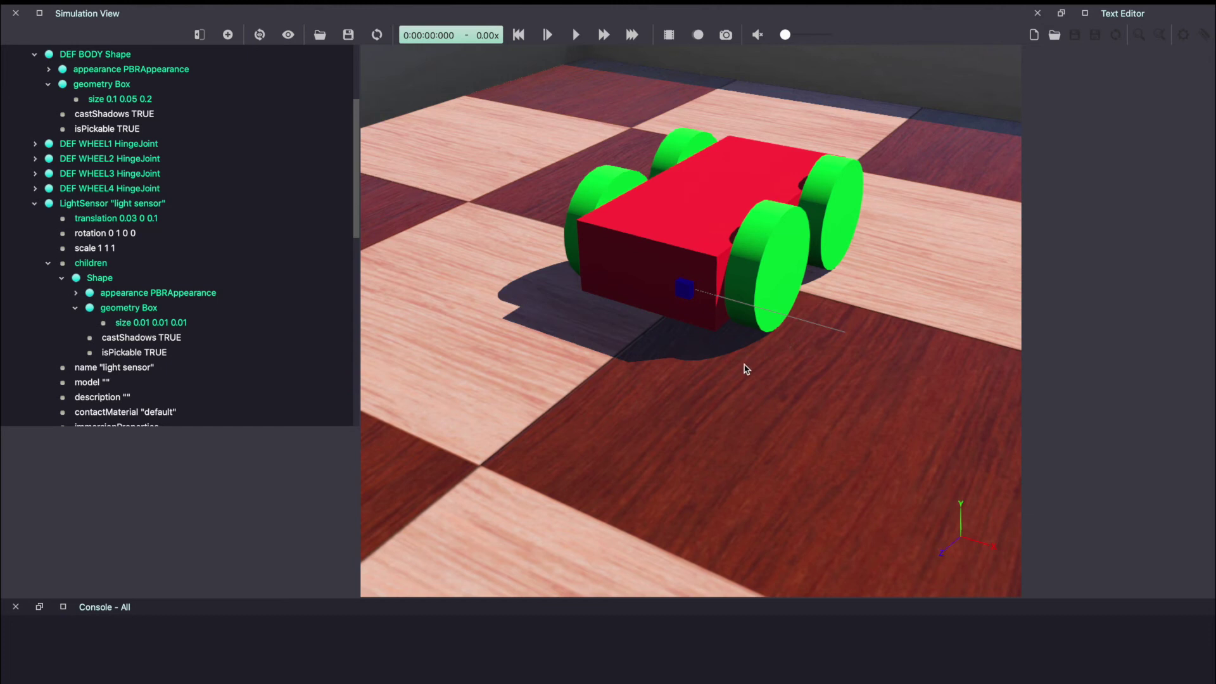
Set the light sensor's rotation angle to -1.57, giving 0 1 0 -1.57
click(122, 232)
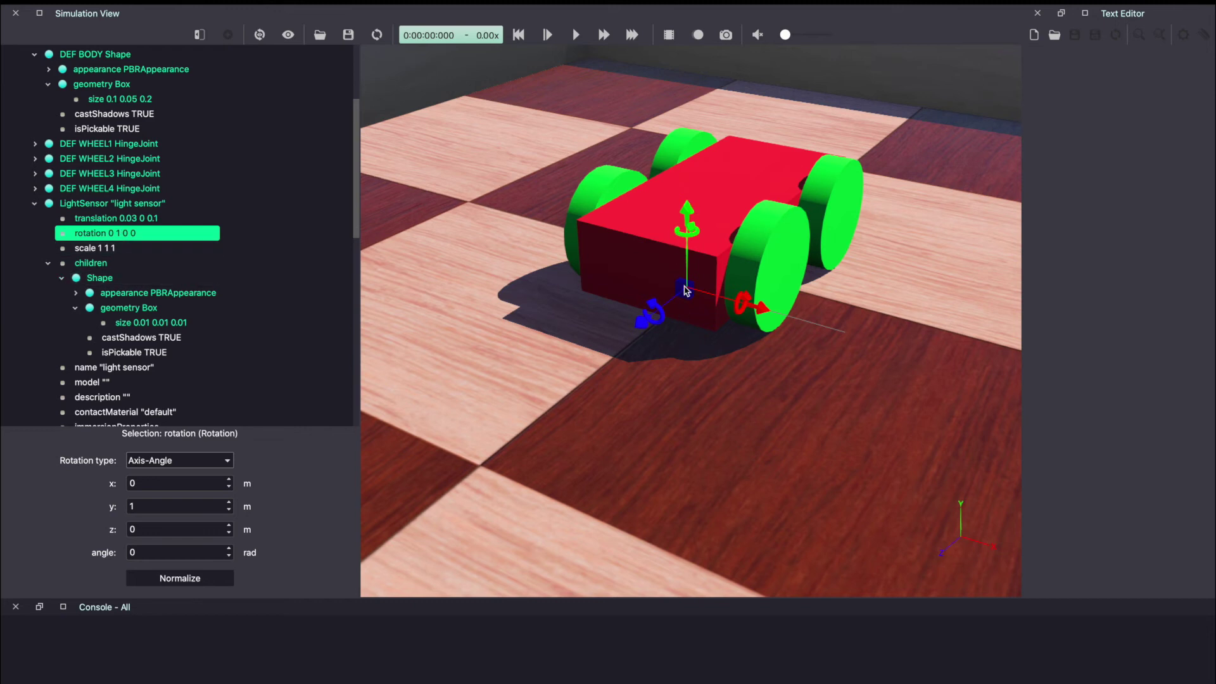
scroll(680, 291, down, 2)
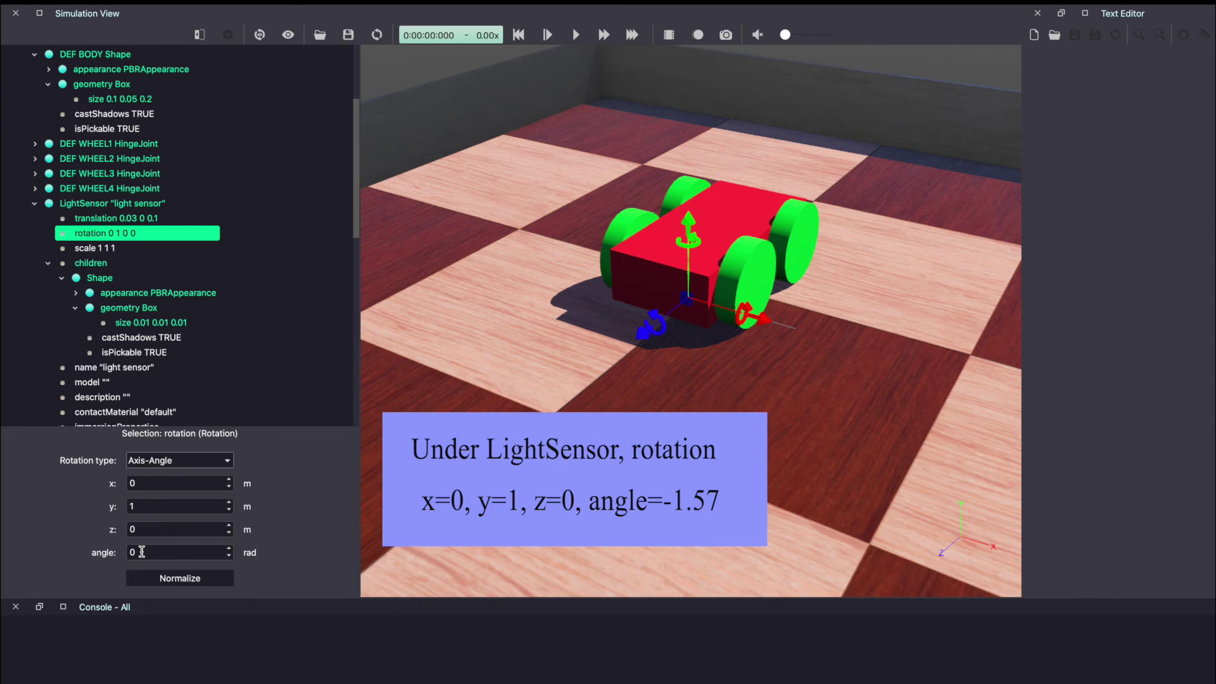
double_click(141, 552)
text(-1)
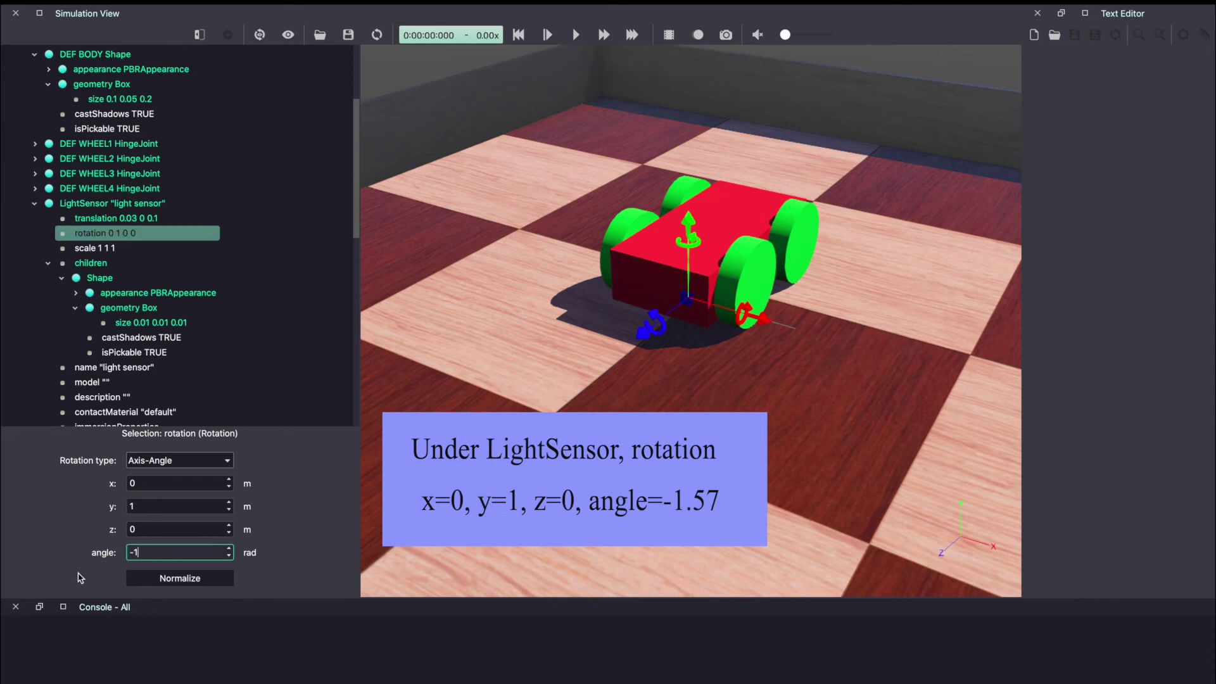
text(.57)
key(Return)
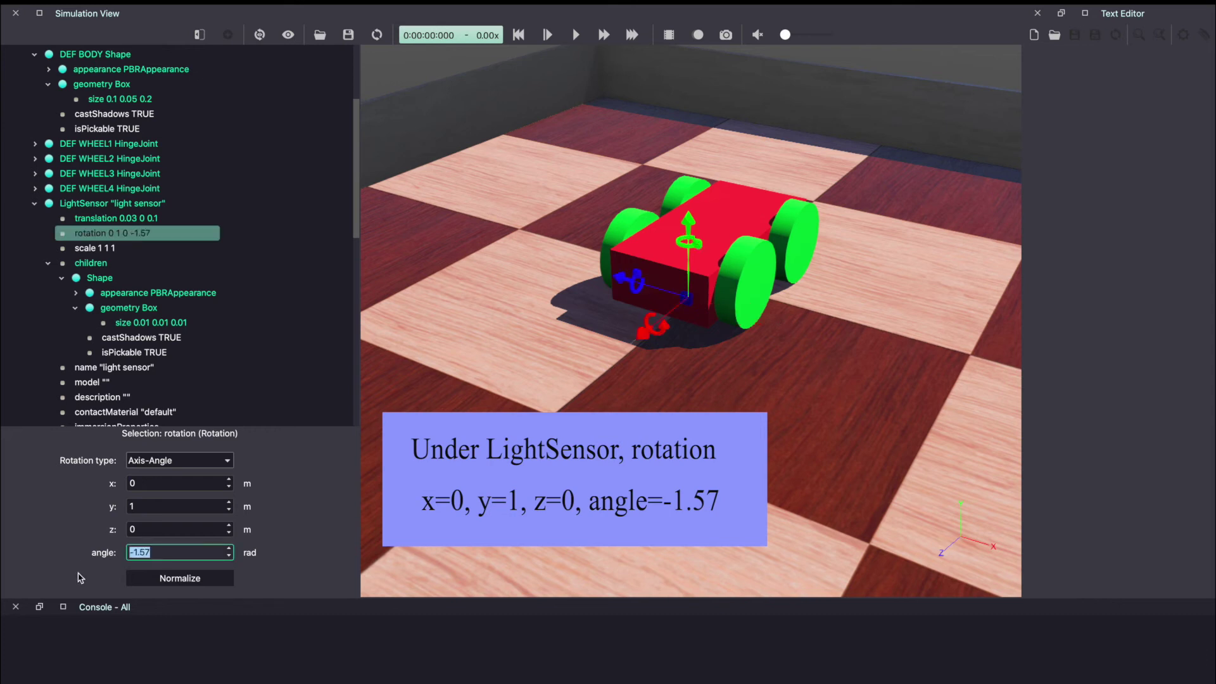
click(399, 73)
scroll(725, 465, up, 5)
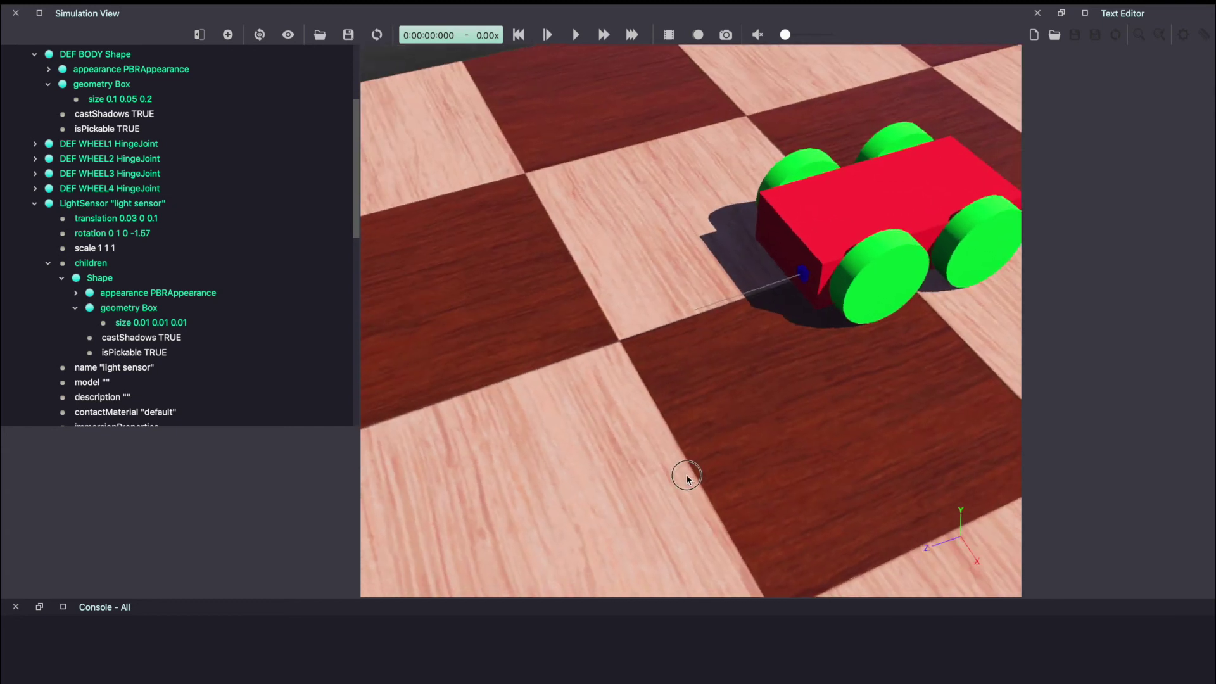
Save the world, then change the light sensor's name from 'light sensor' to 'ls_left'
scroll(687, 476, up, 2)
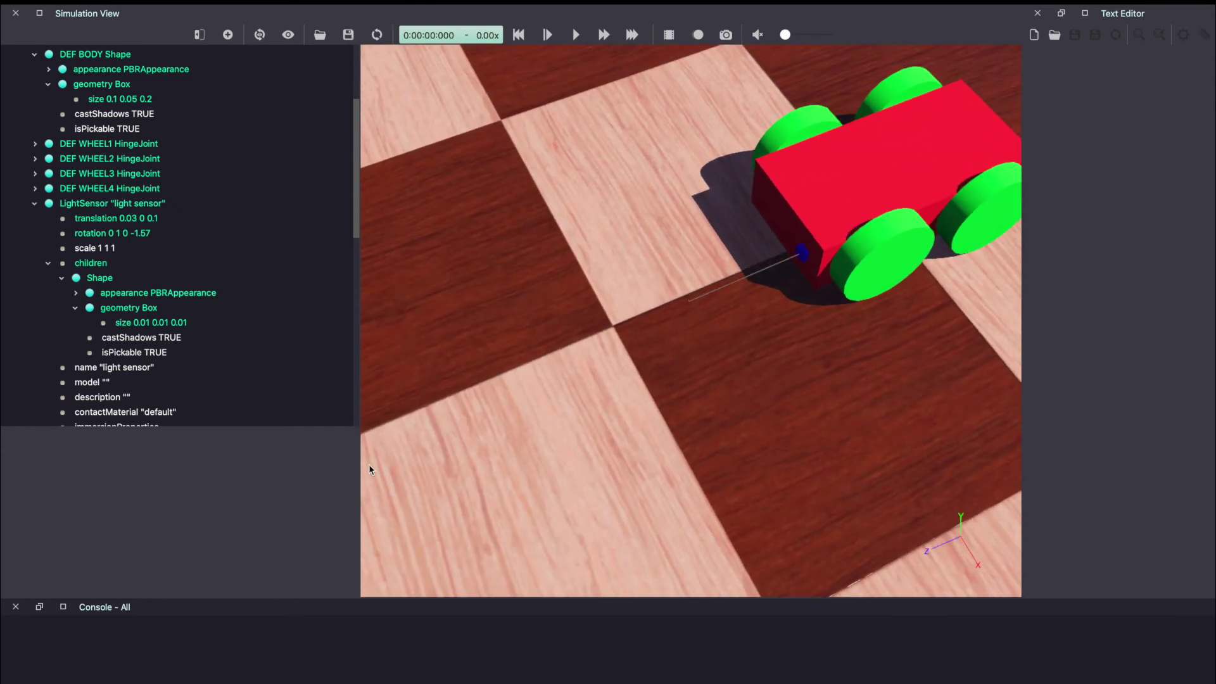
click(348, 35)
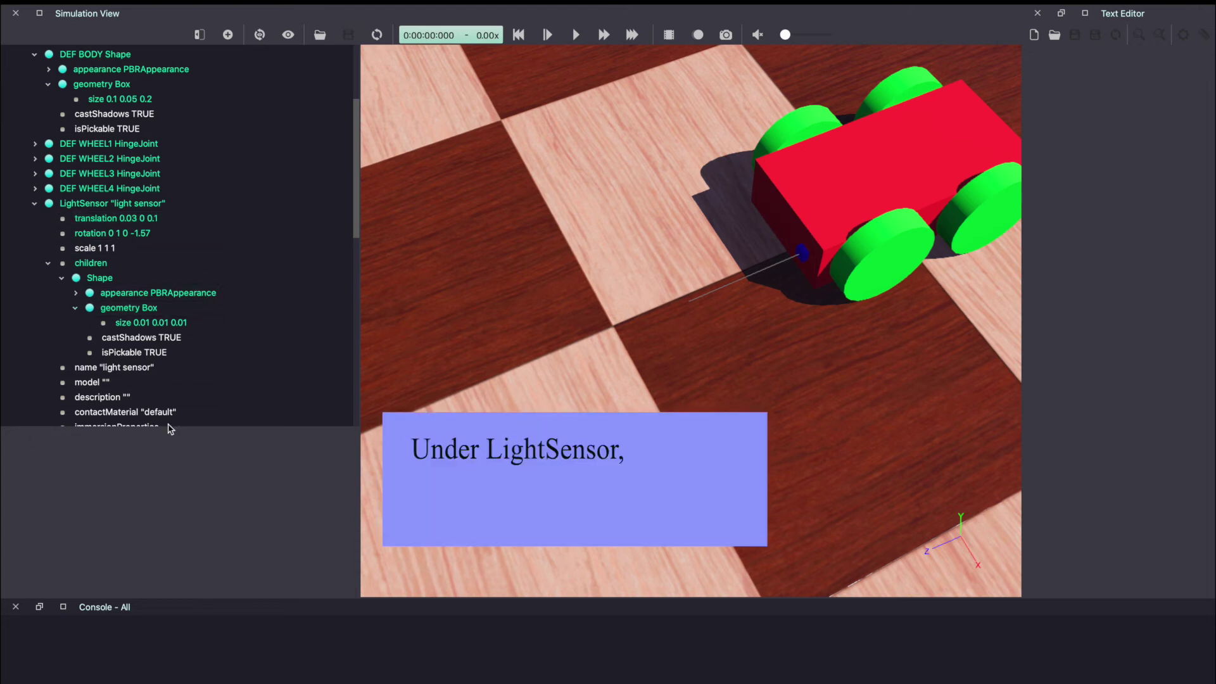
click(135, 368)
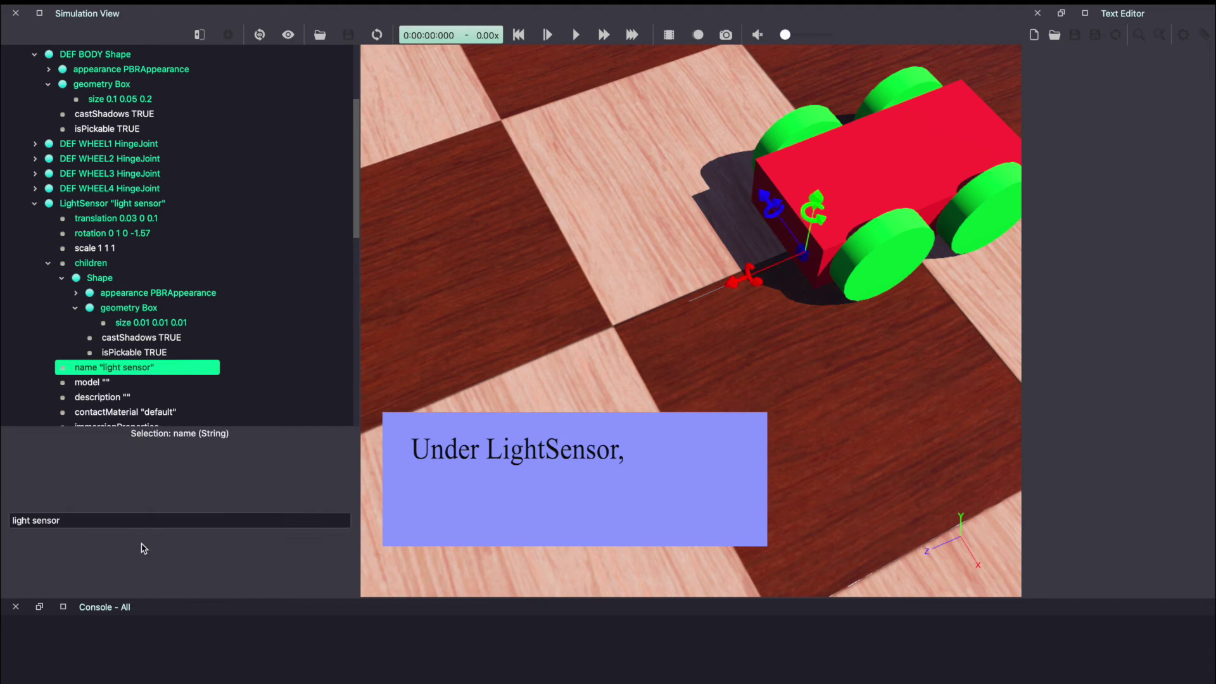
drag(83, 527, 3, 520)
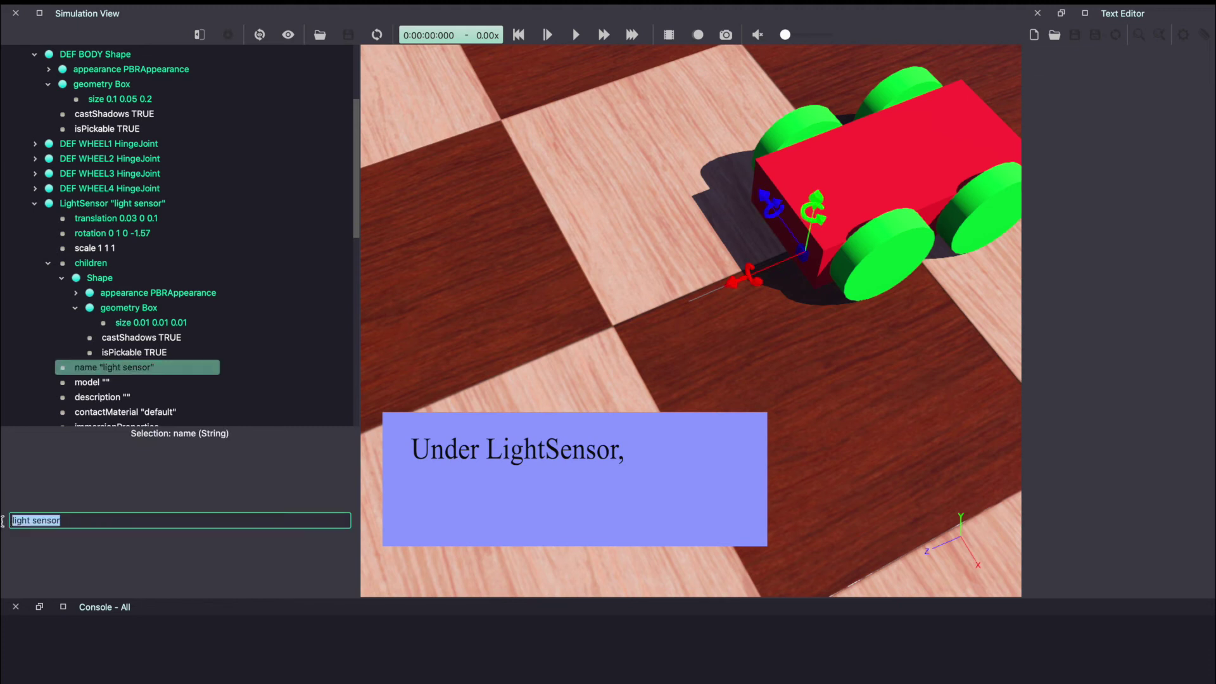
text(ls_1)
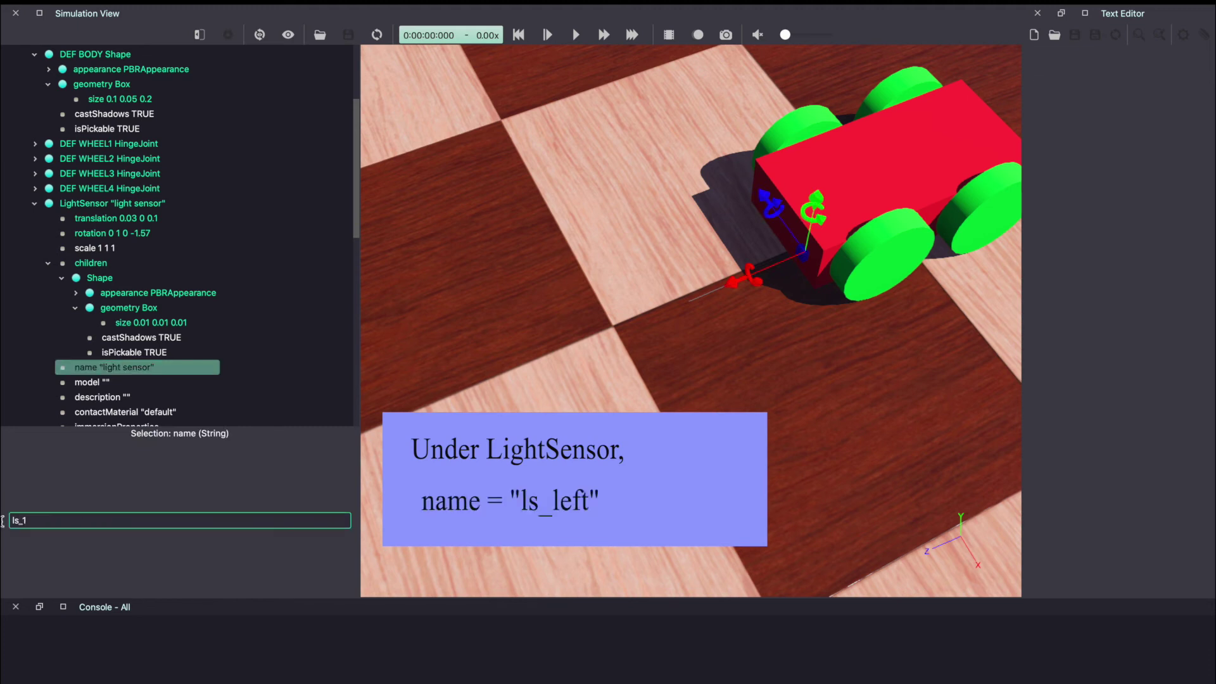
key(BackSpace)
text(left)
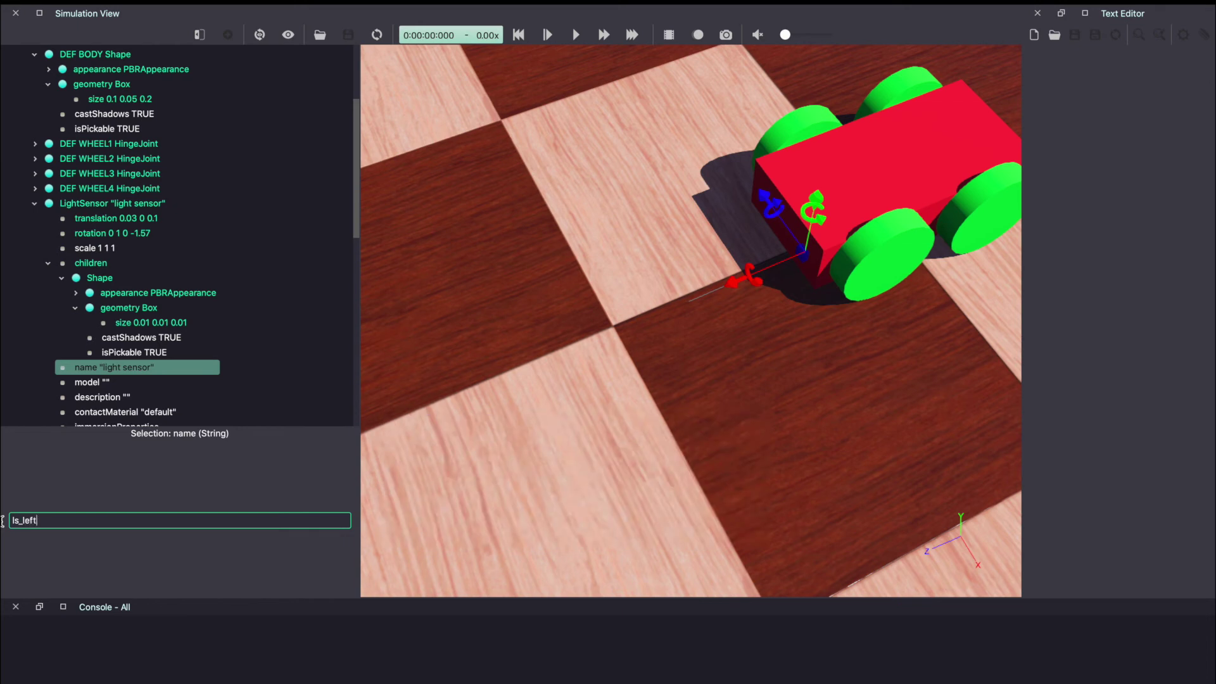
key(Return)
scroll(162, 292, down, 3)
scroll(163, 292, down, 3)
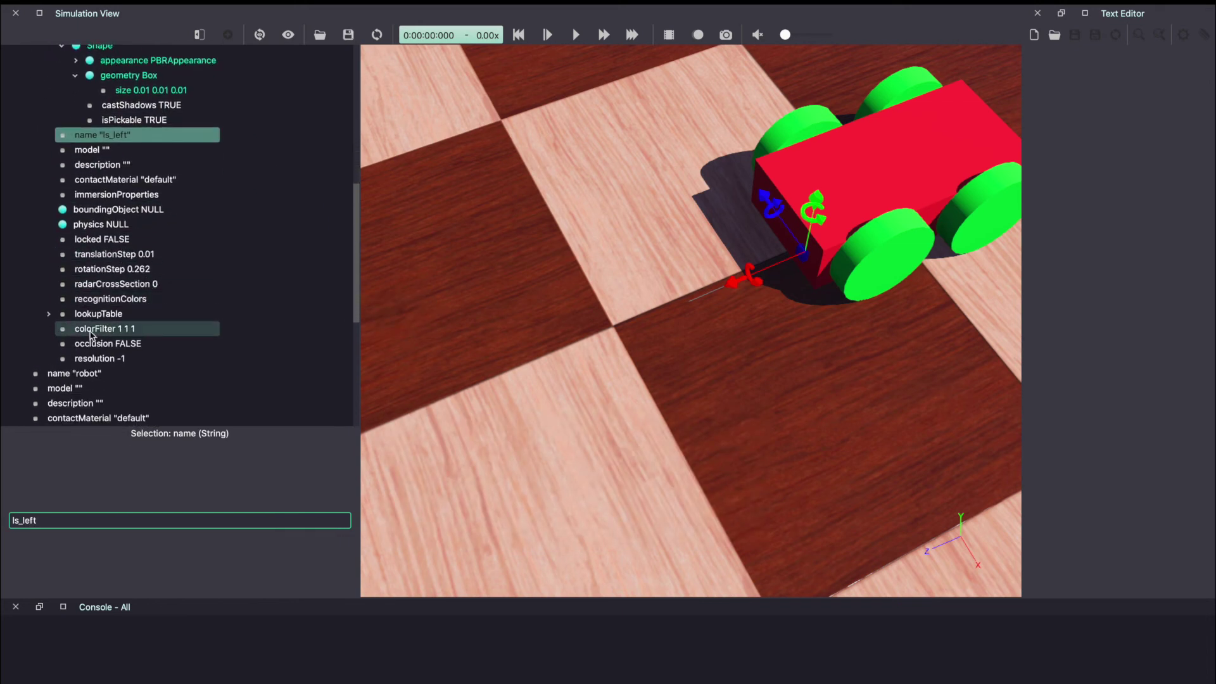
click(98, 318)
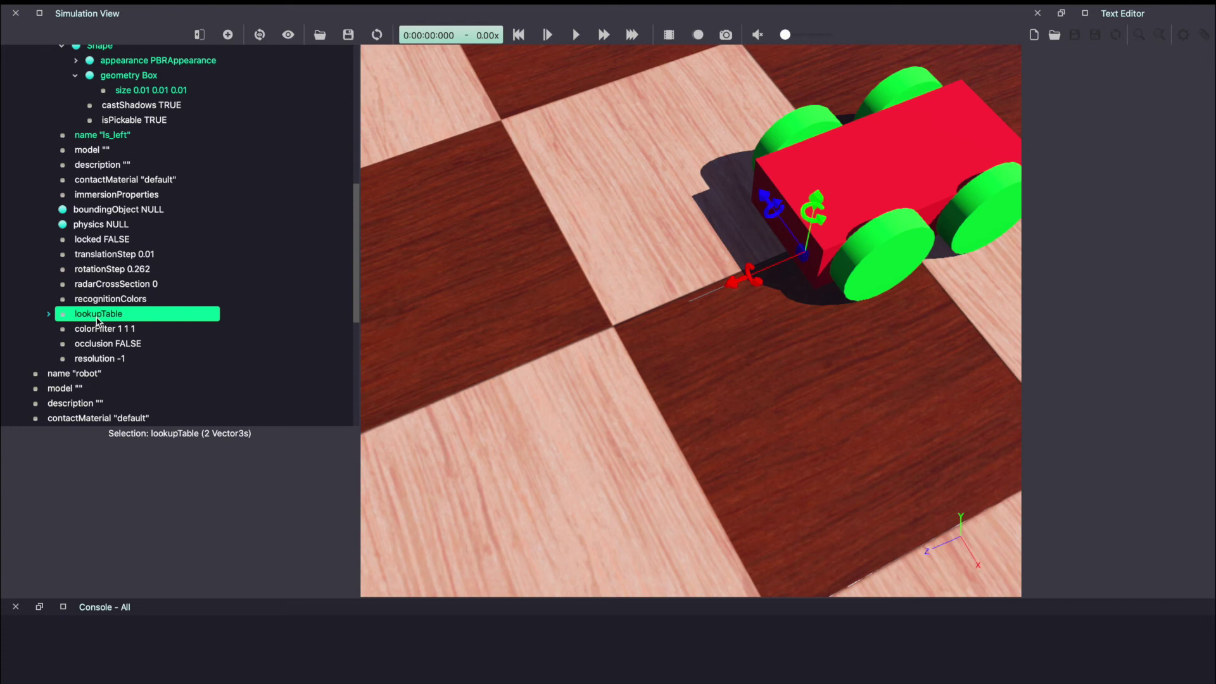
click(49, 314)
click(147, 342)
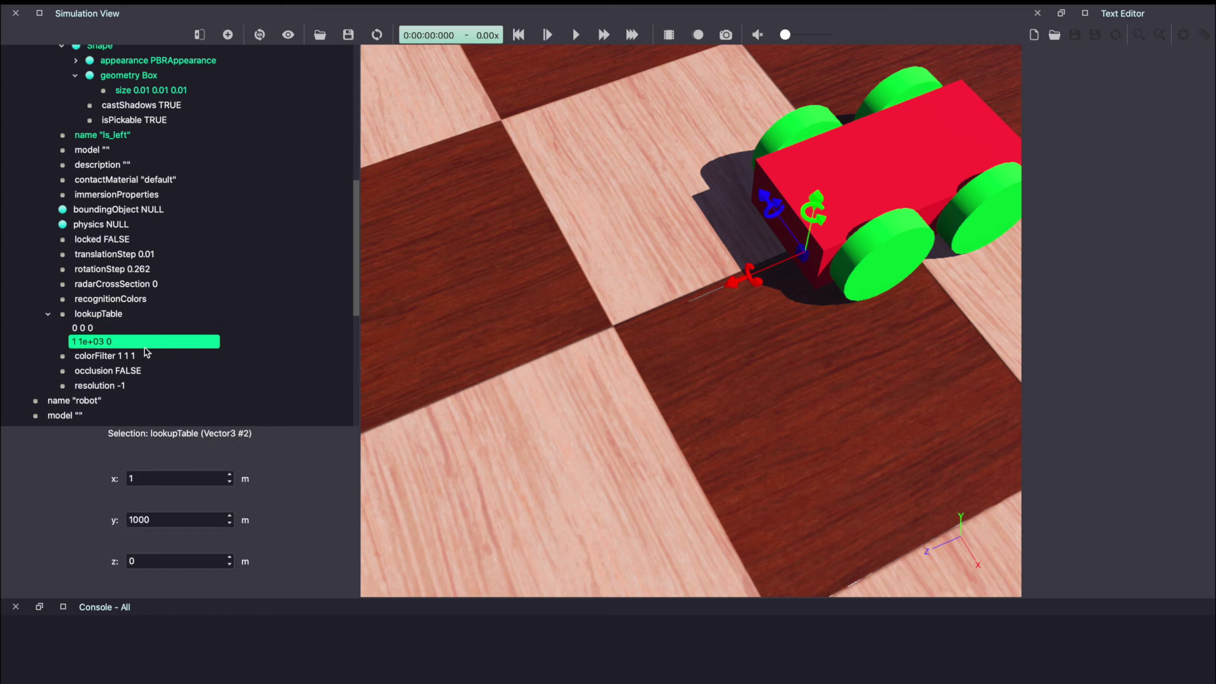
key(Up)
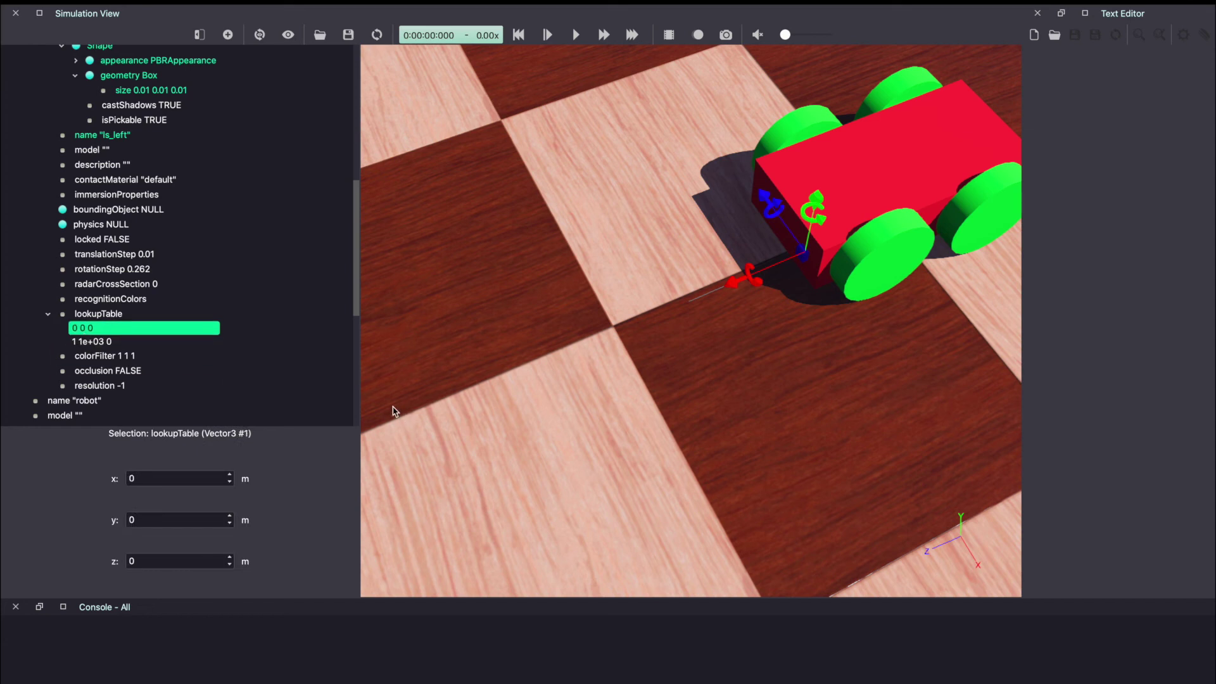
click(152, 519)
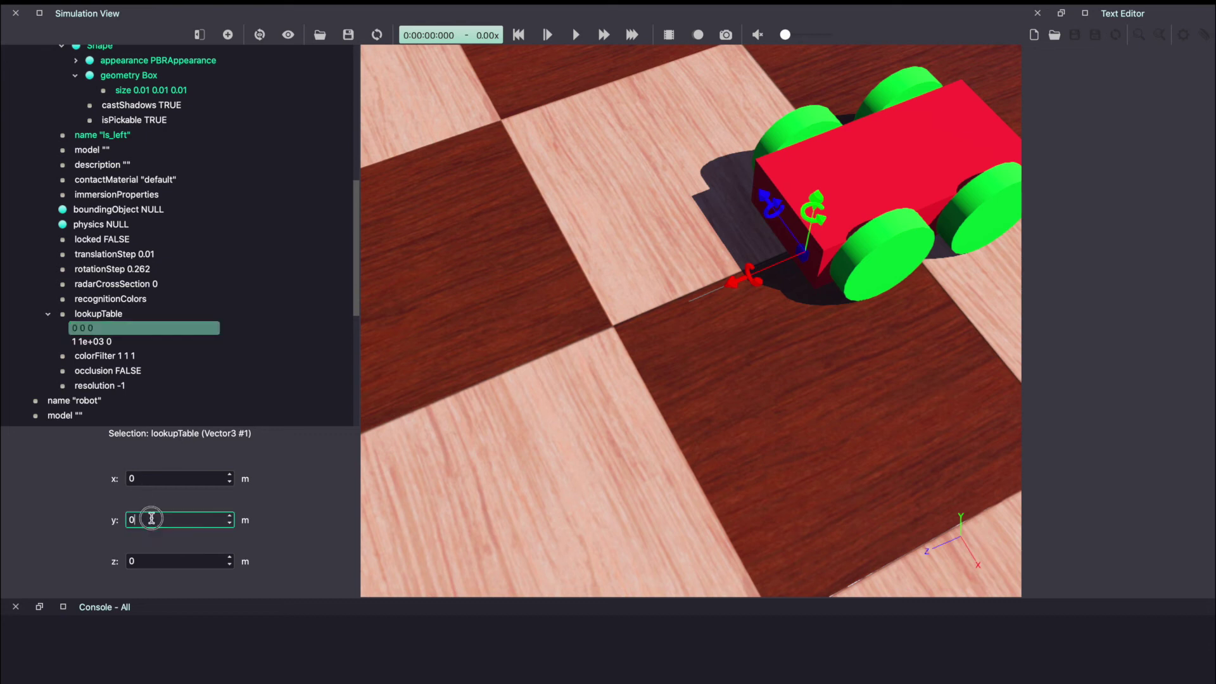
click(152, 557)
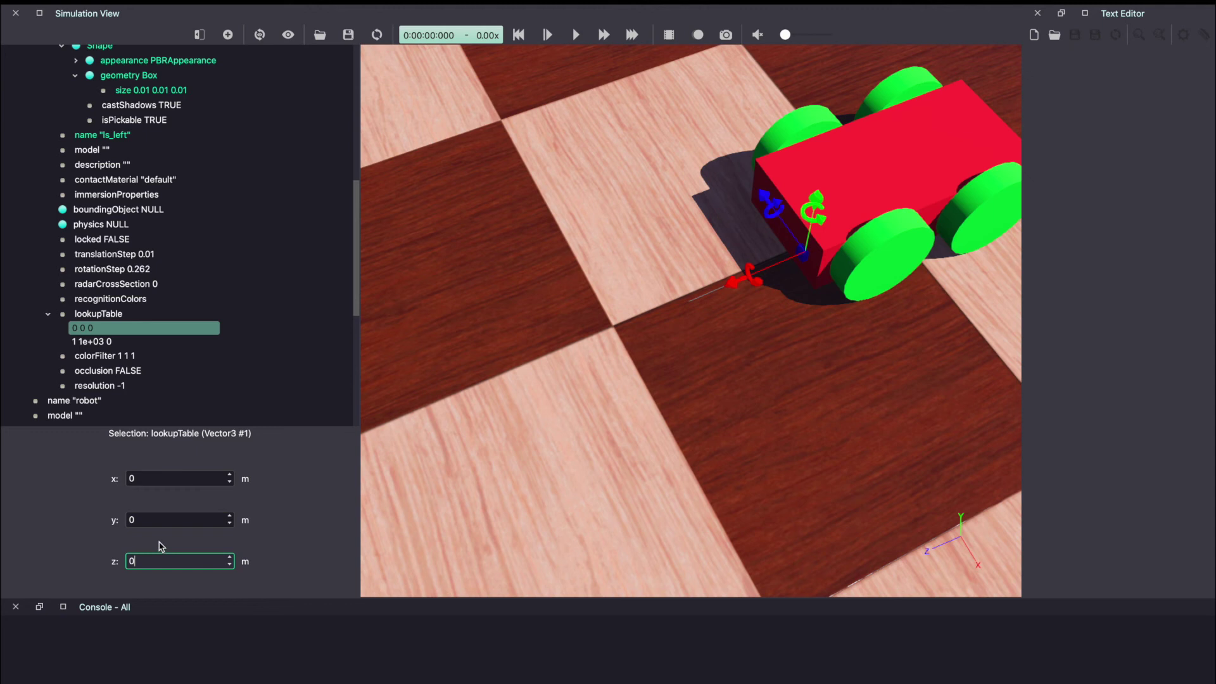
click(95, 342)
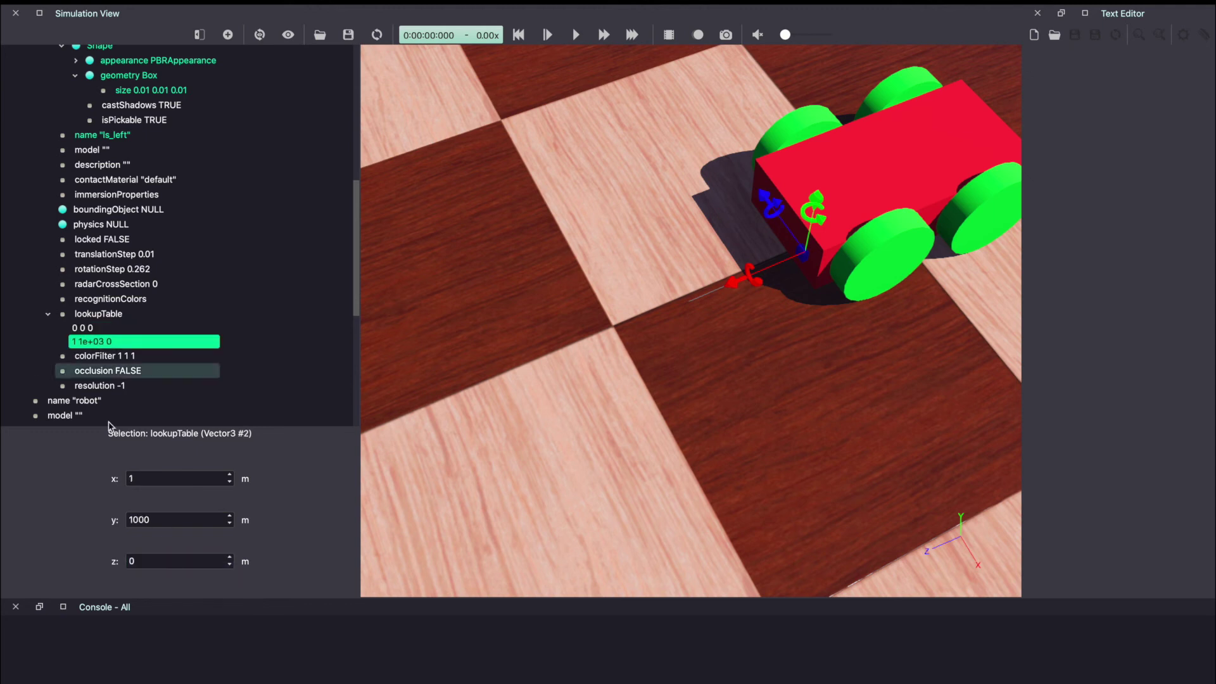
click(177, 481)
click(180, 520)
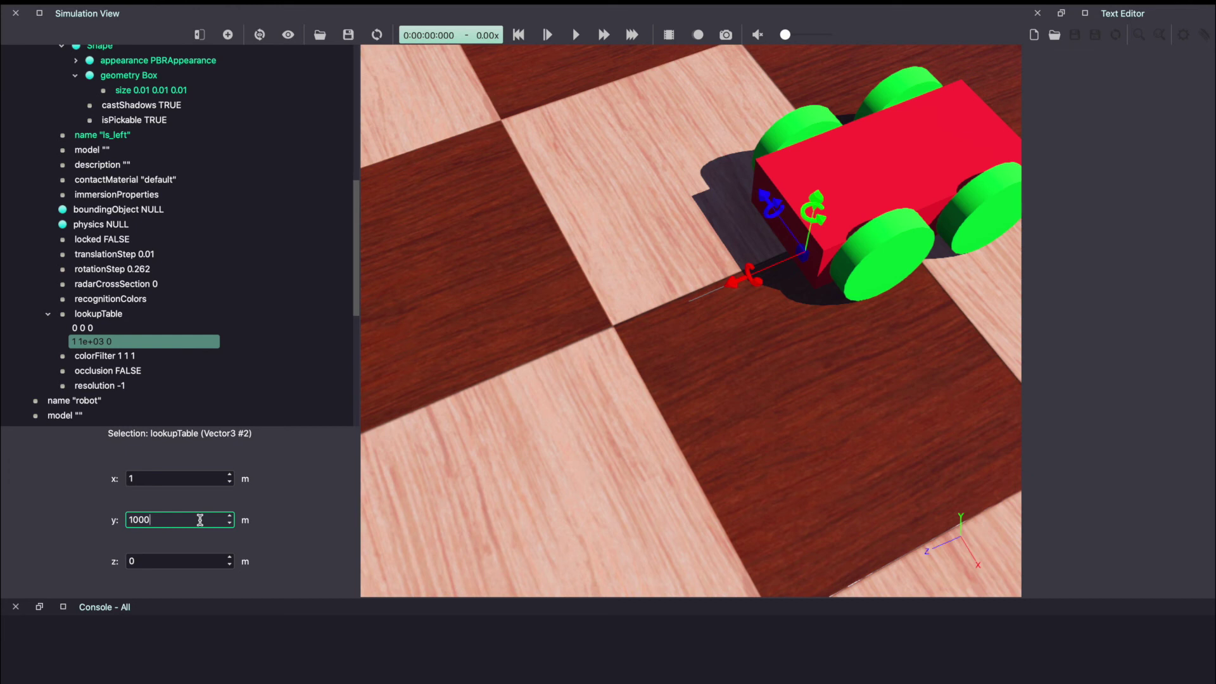
key(BackSpace)
key(BackSpace)
key(BackSpace)
text(0)
click(182, 476)
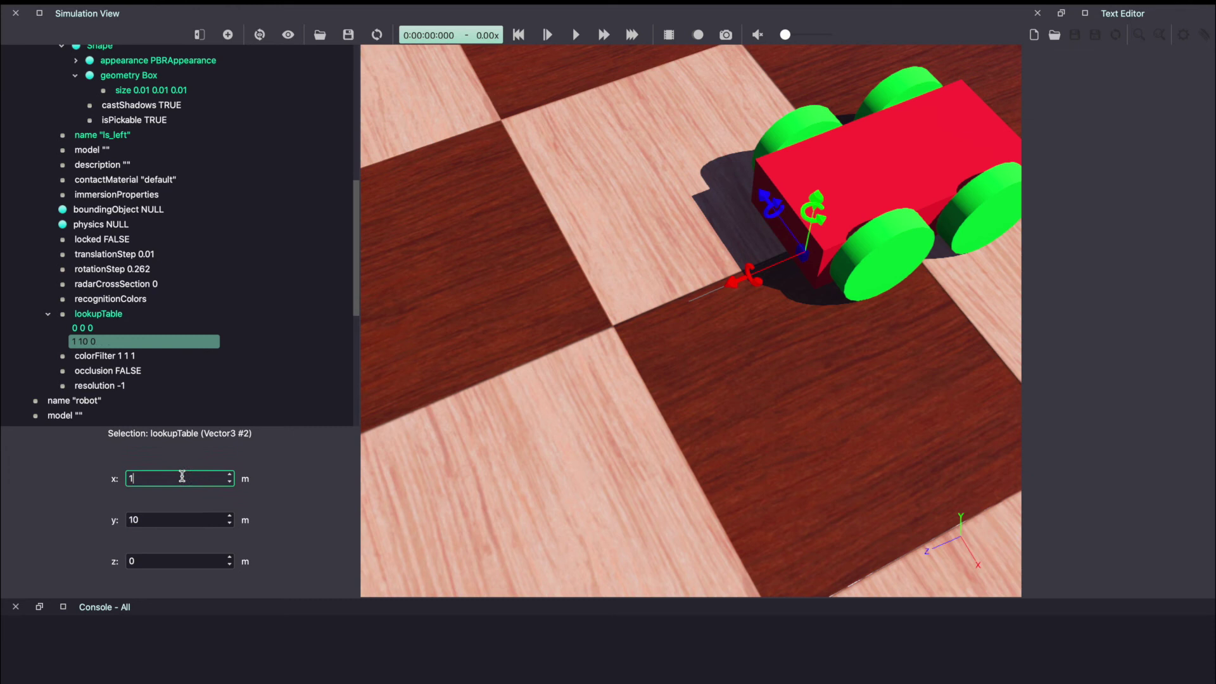
click(158, 520)
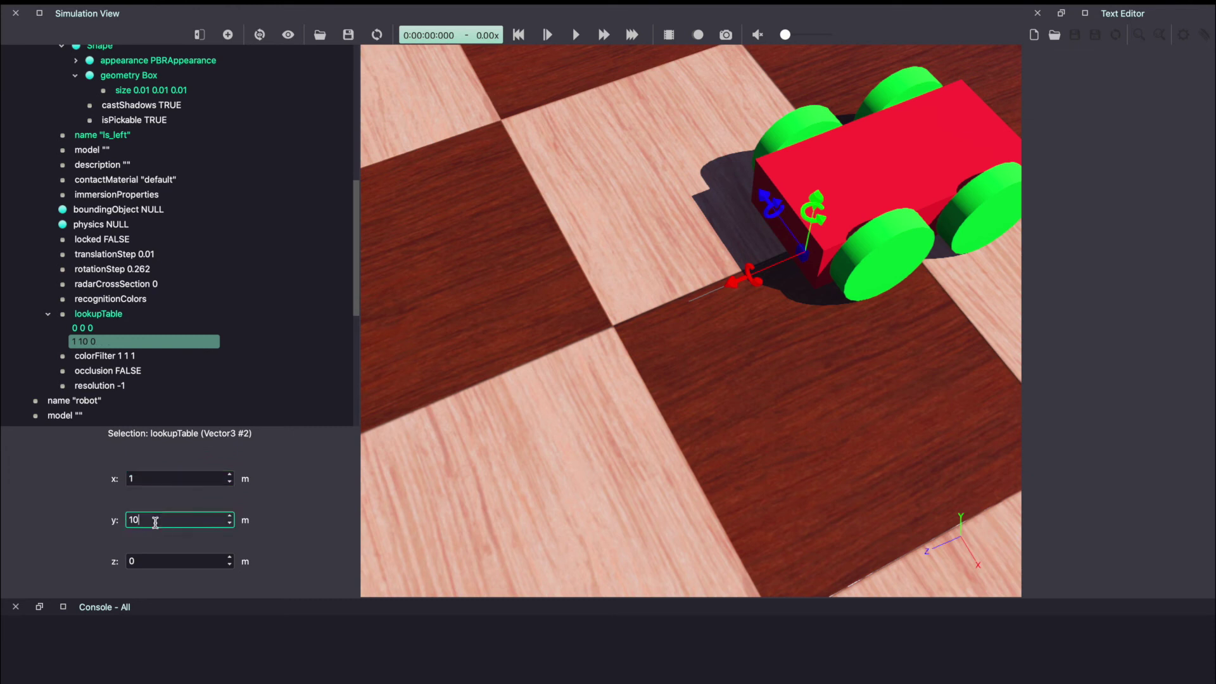
text(00)
click(164, 483)
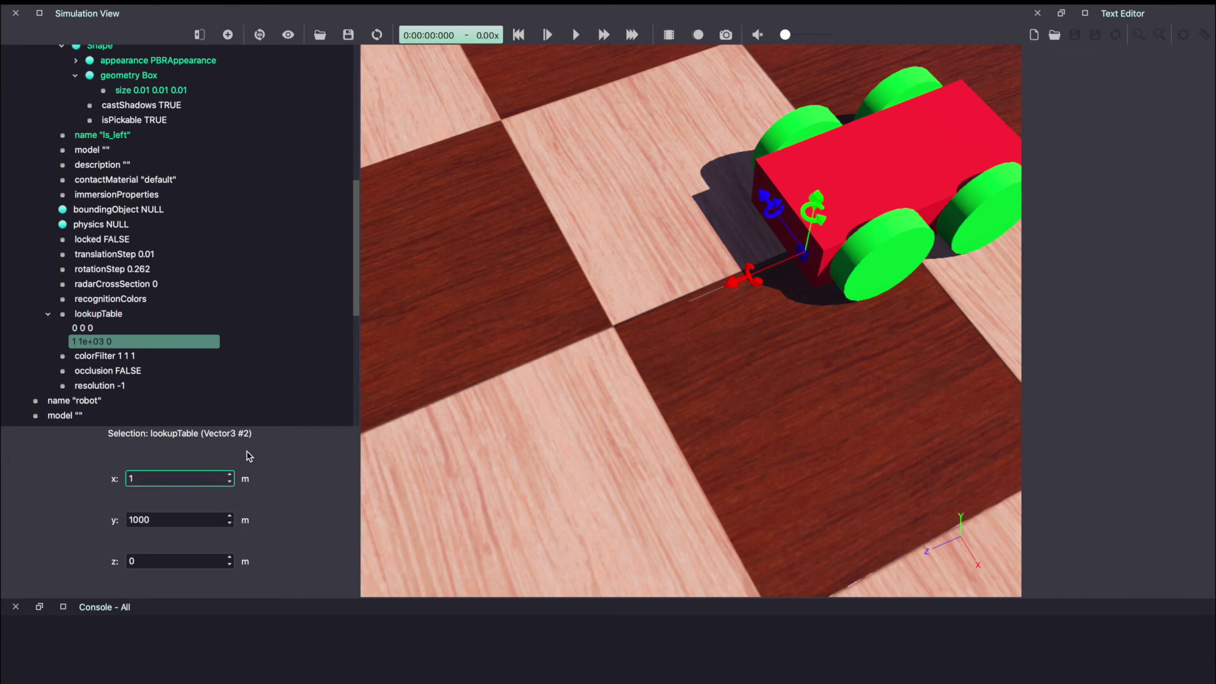
scroll(158, 253, up, 5)
double_click(126, 206)
Duplicate the ls_left light sensor by copying and pasting it
click(153, 221)
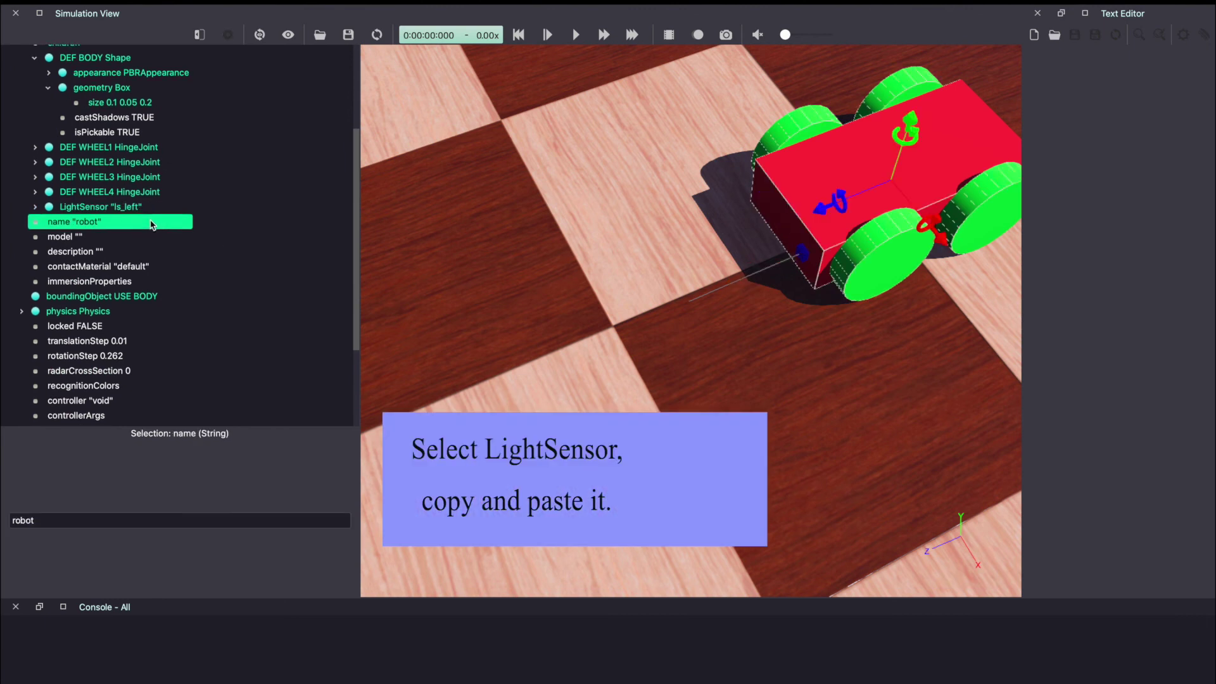
click(145, 206)
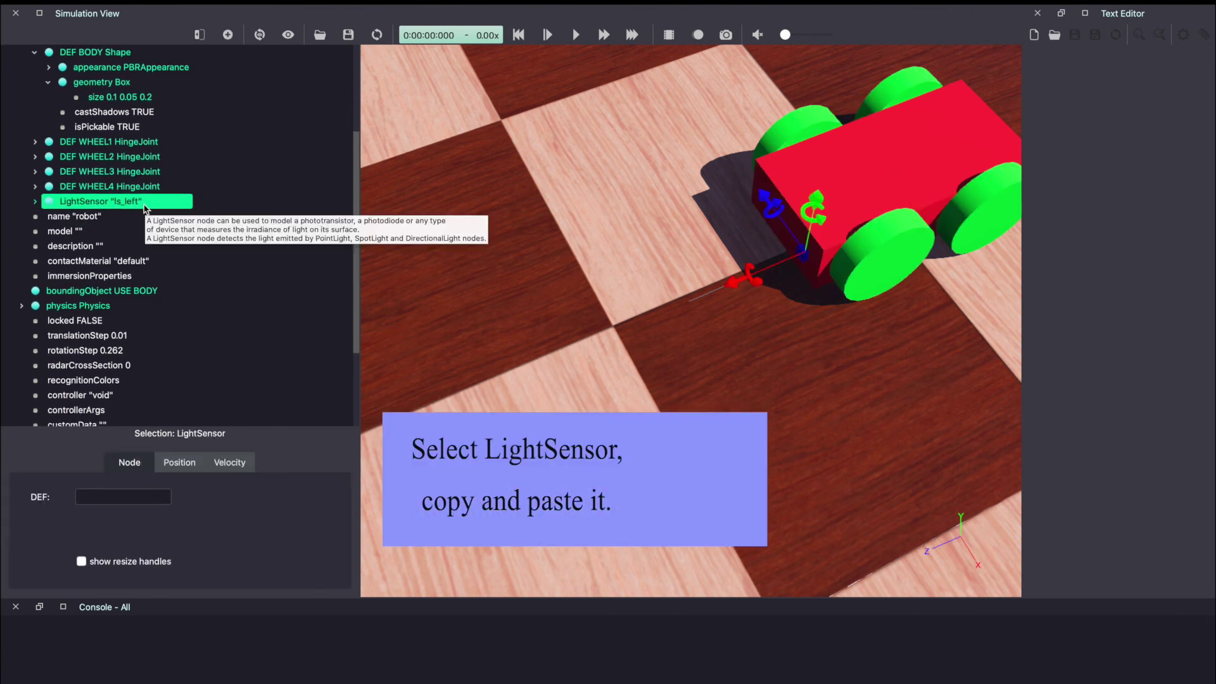
key(ctrl+c)
key(ctrl+v)
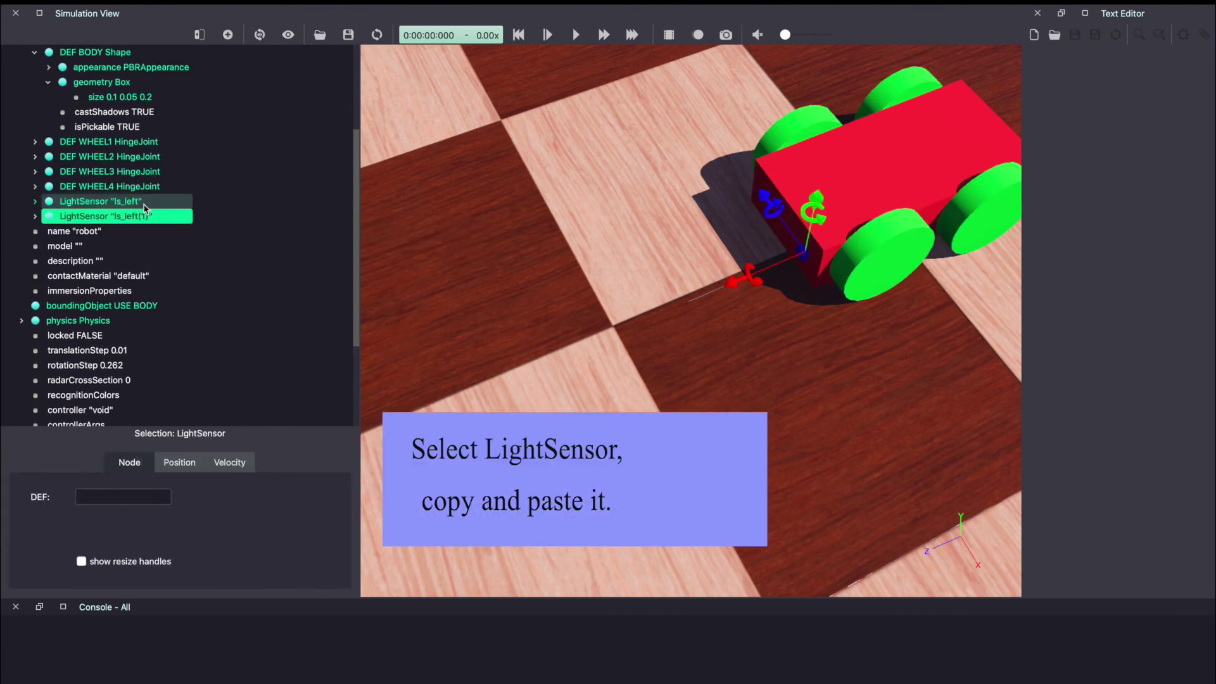
double_click(135, 219)
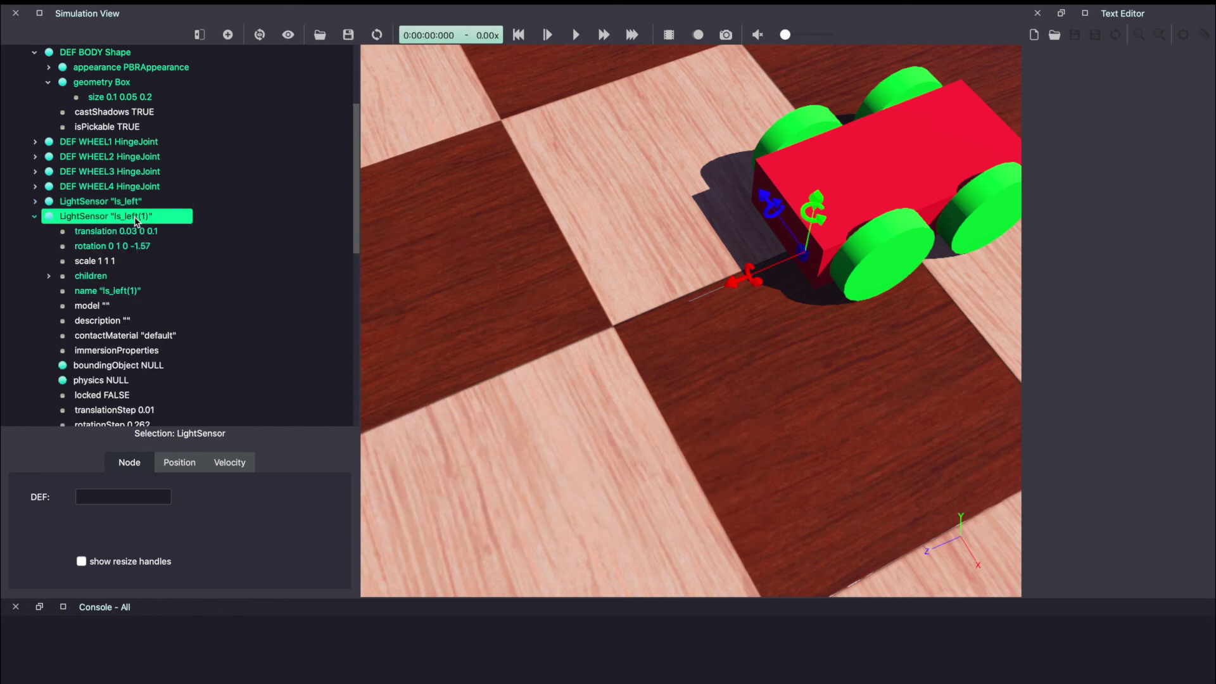
Rename the duplicated sensor to ls_right
click(117, 291)
click(56, 519)
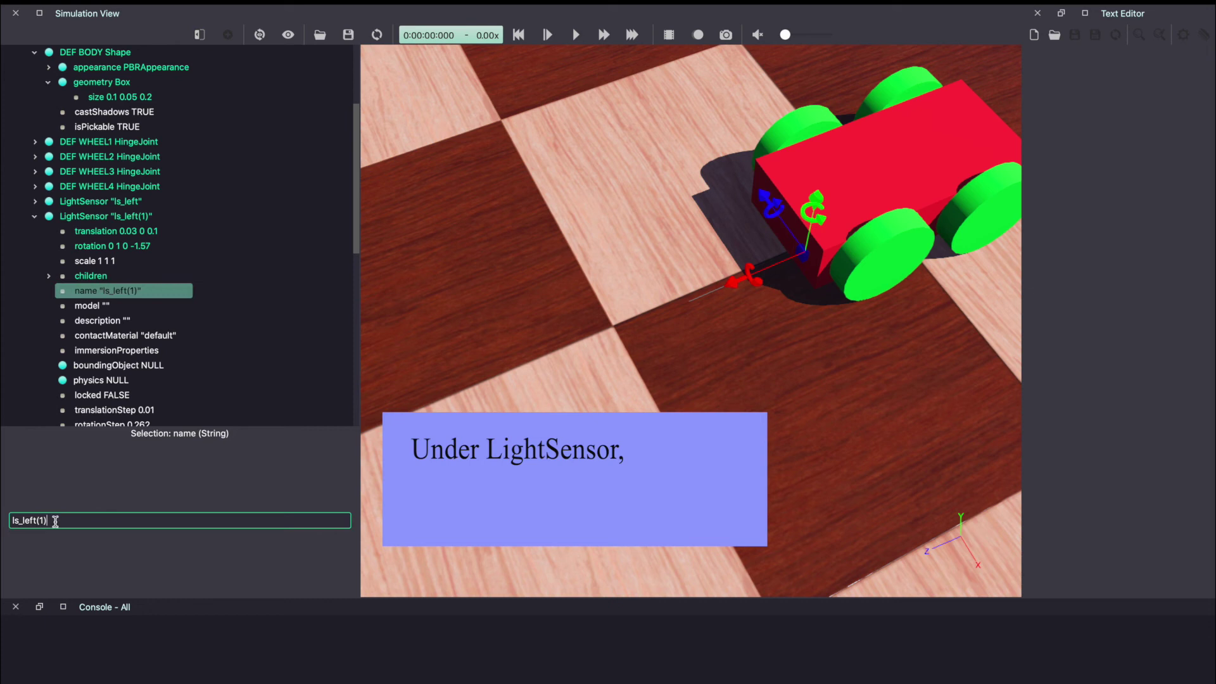
key(BackSpace)
key(BackSpace)
key(BackSpace)
key(BackSpace)
key(BackSpace)
key(BackSpace)
text(r)
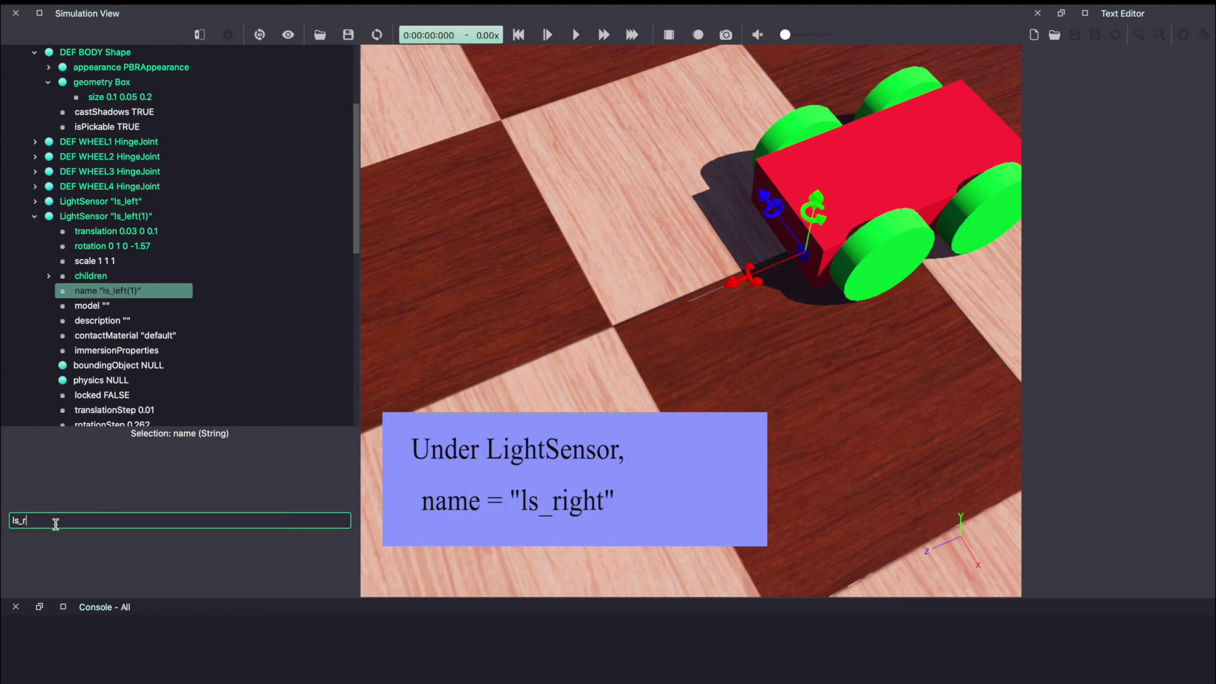
text(ight)
key(Return)
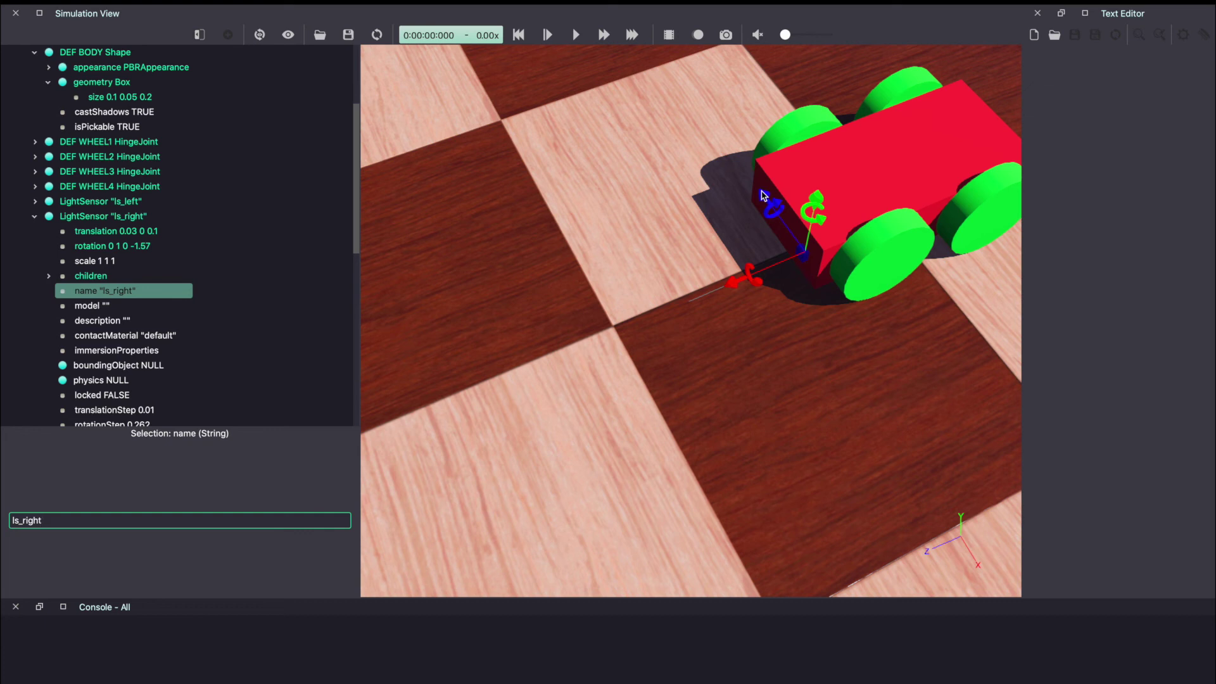
Set ls_right's translation x to -0.03 and save the world
click(156, 235)
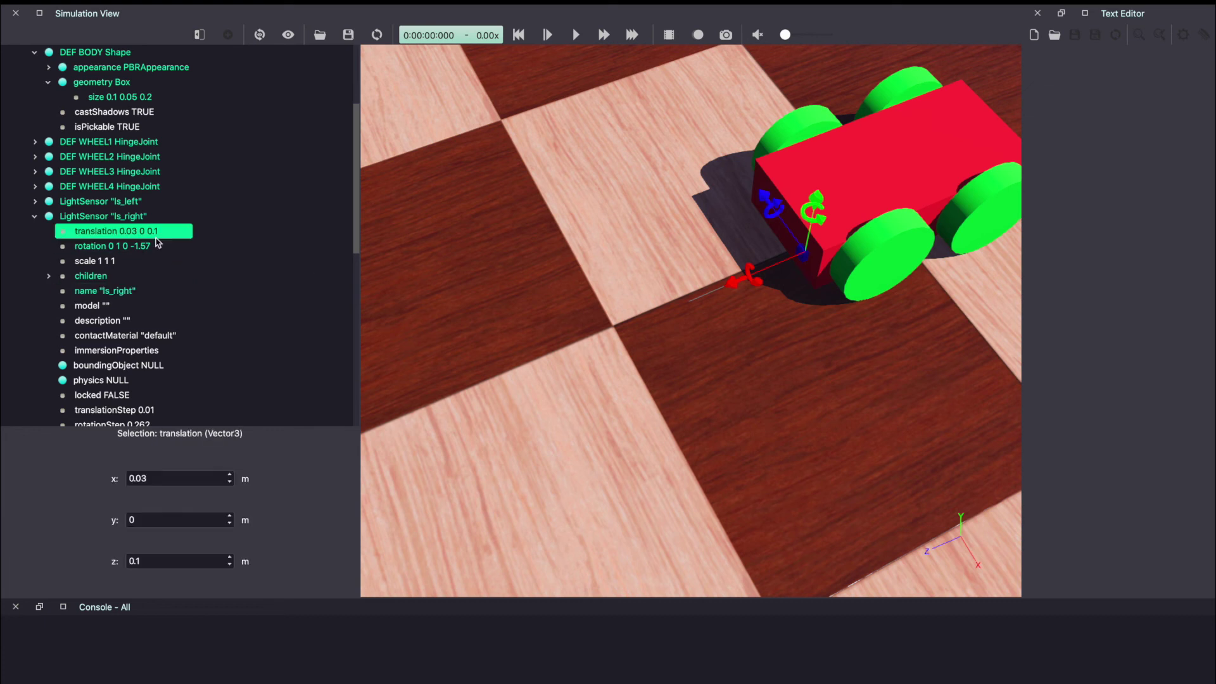
click(128, 479)
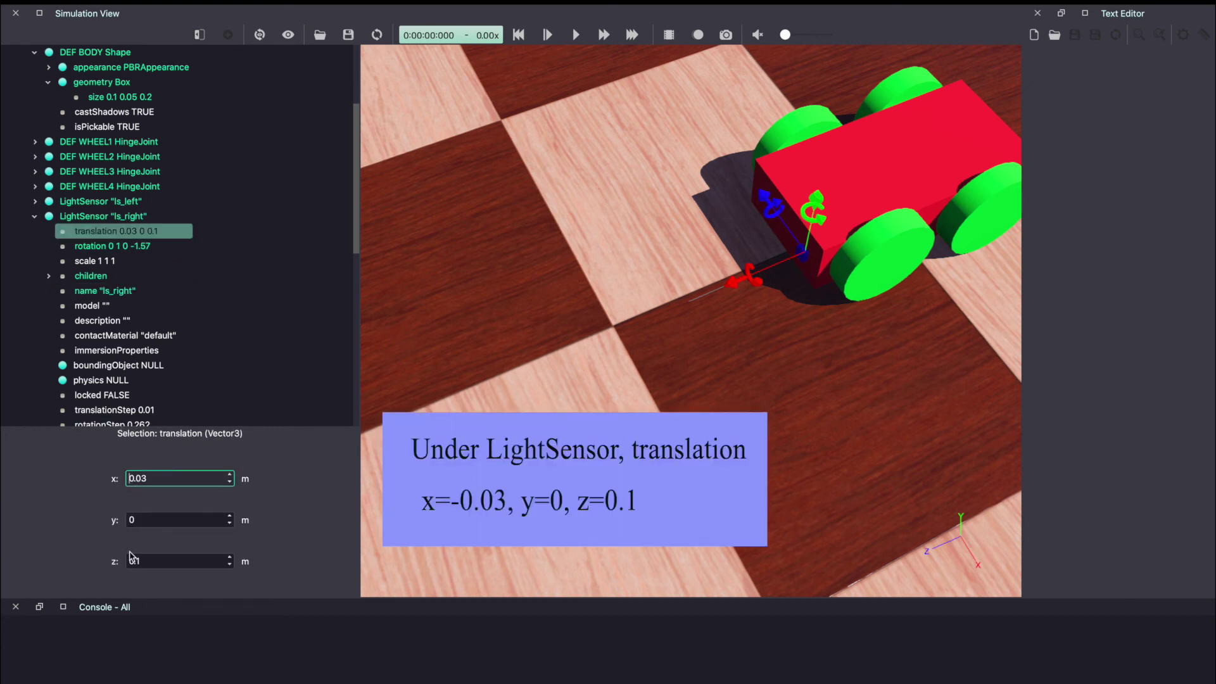
text(-)
key(Return)
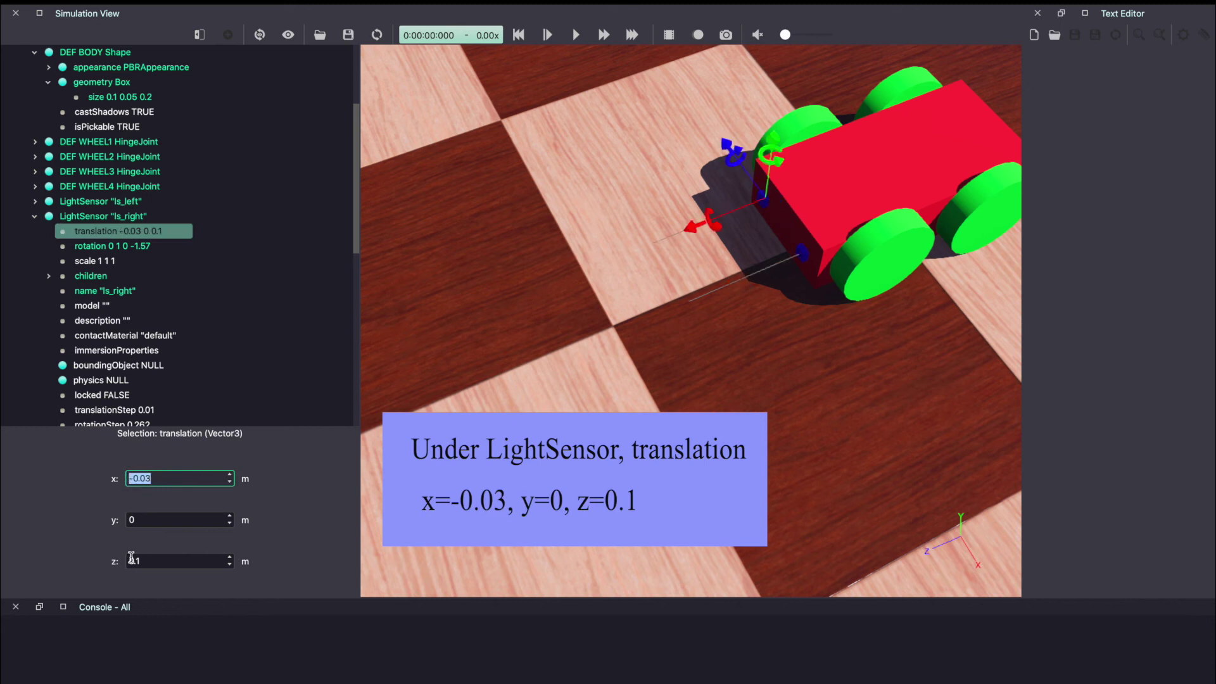
click(502, 358)
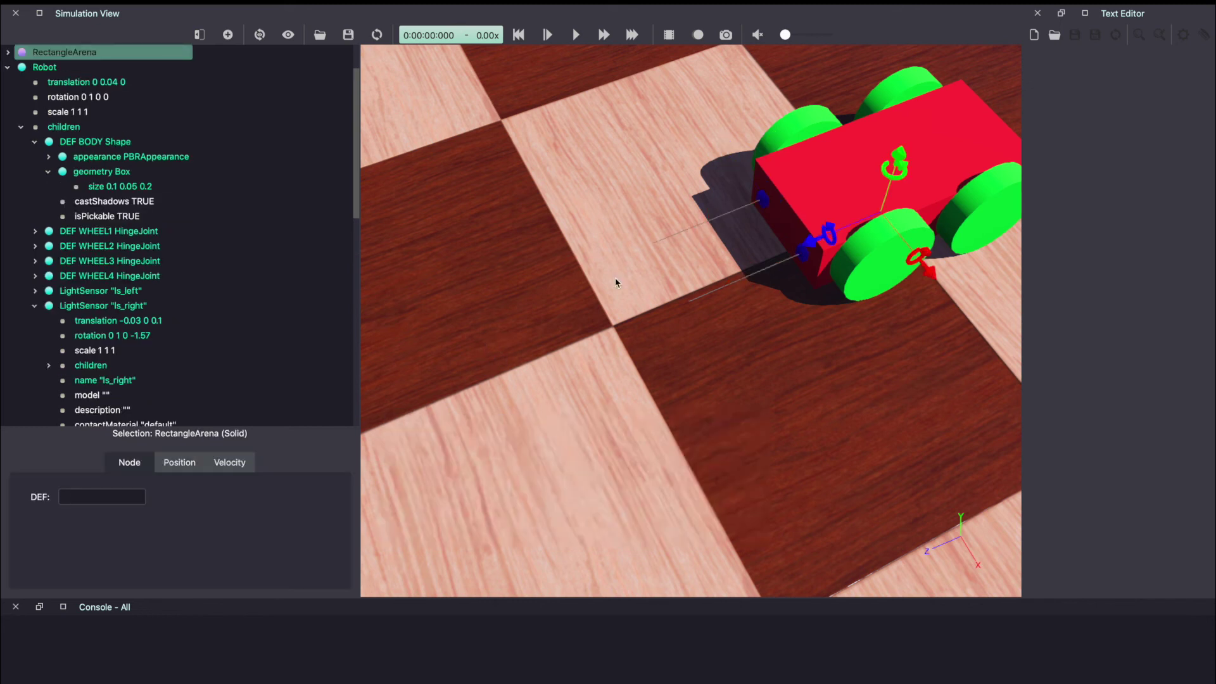
click(348, 36)
Collapse the Robot and set the RectangleArena's floorSize to 5 5
double_click(51, 67)
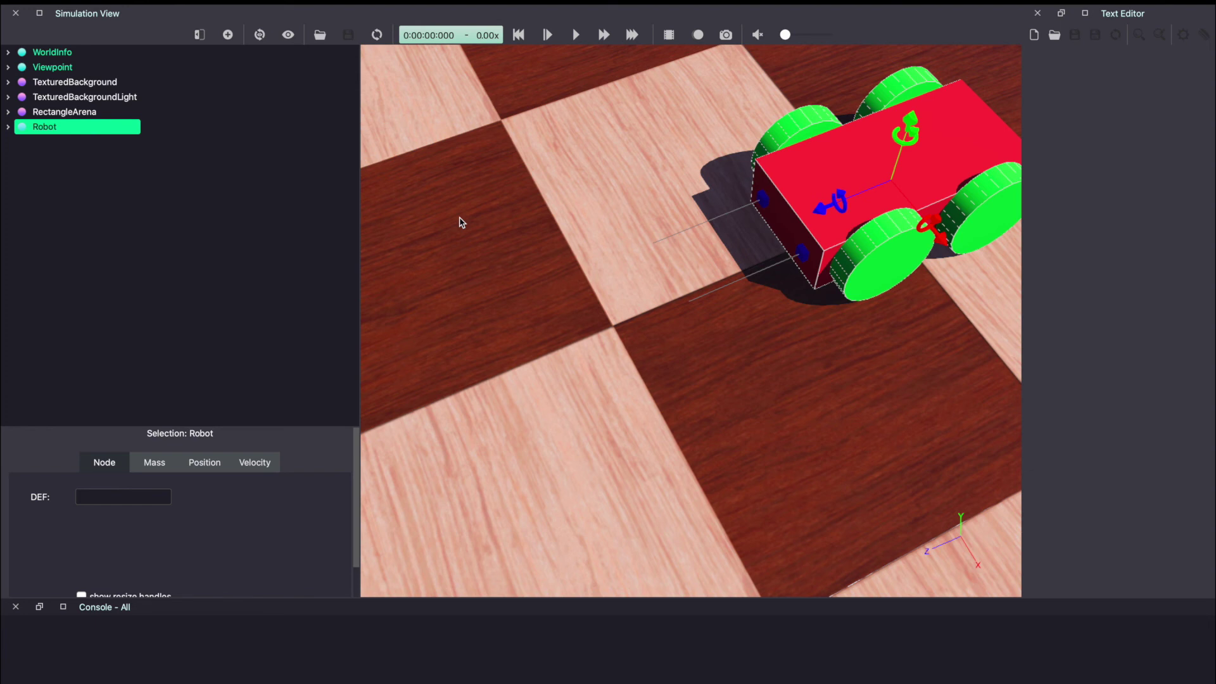
key(ctrl+shift+0)
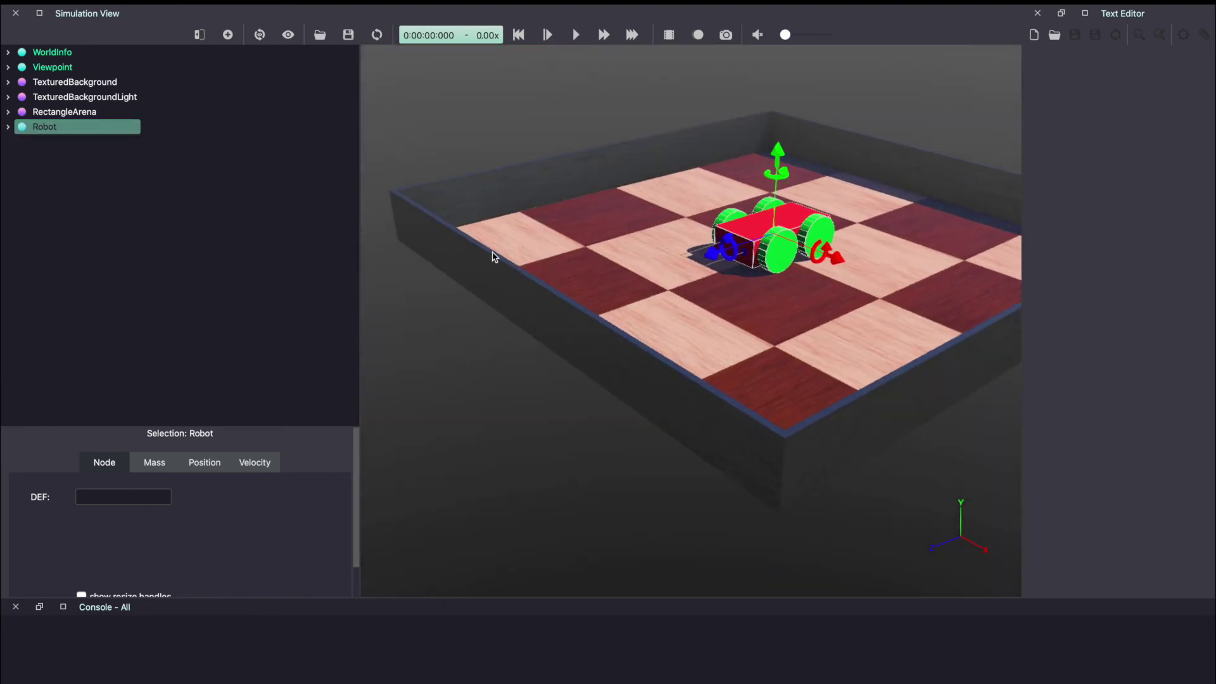
click(54, 115)
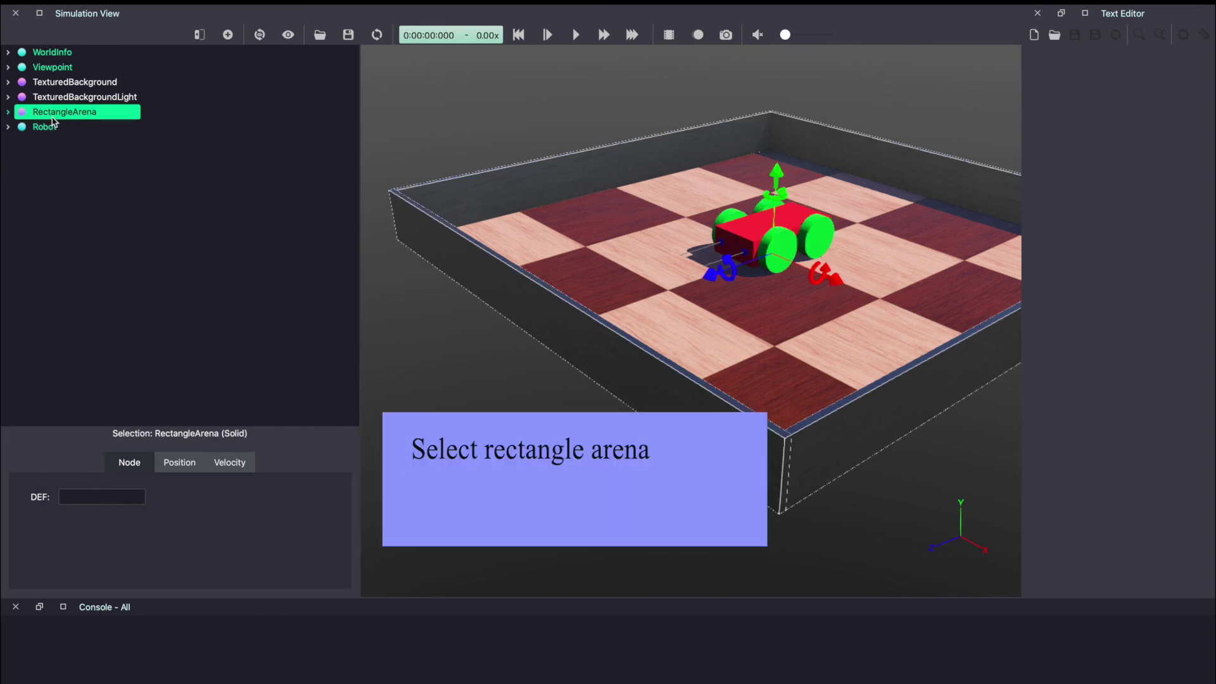
click(8, 114)
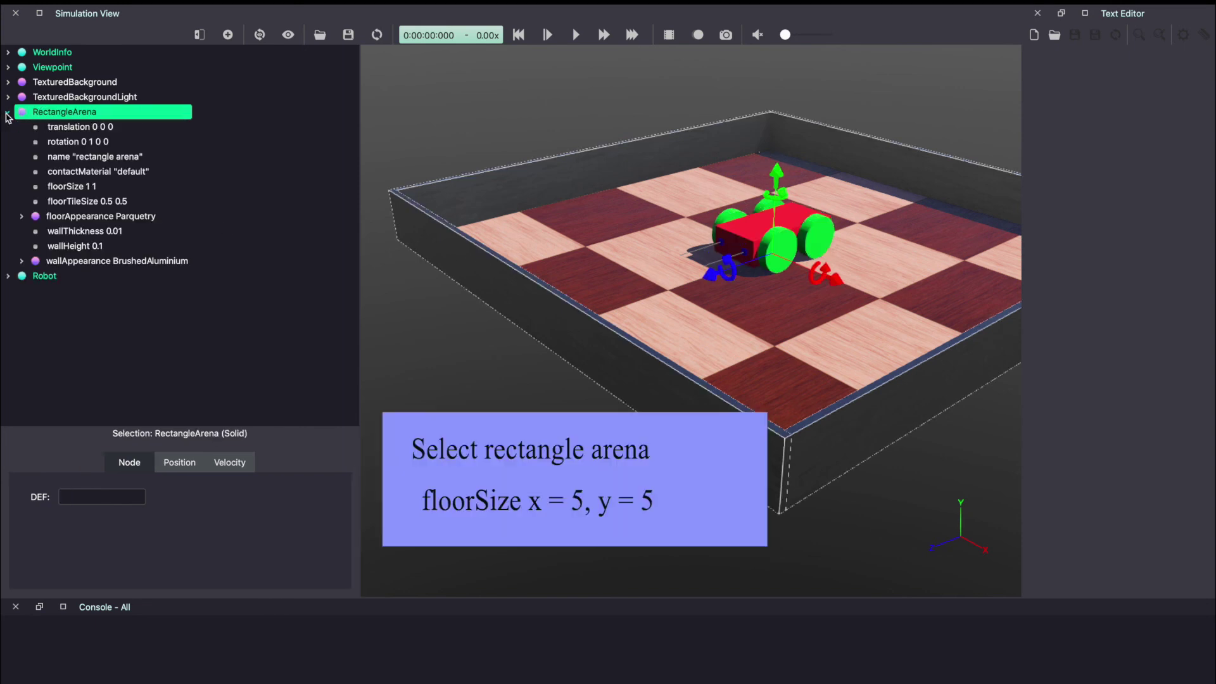
click(54, 189)
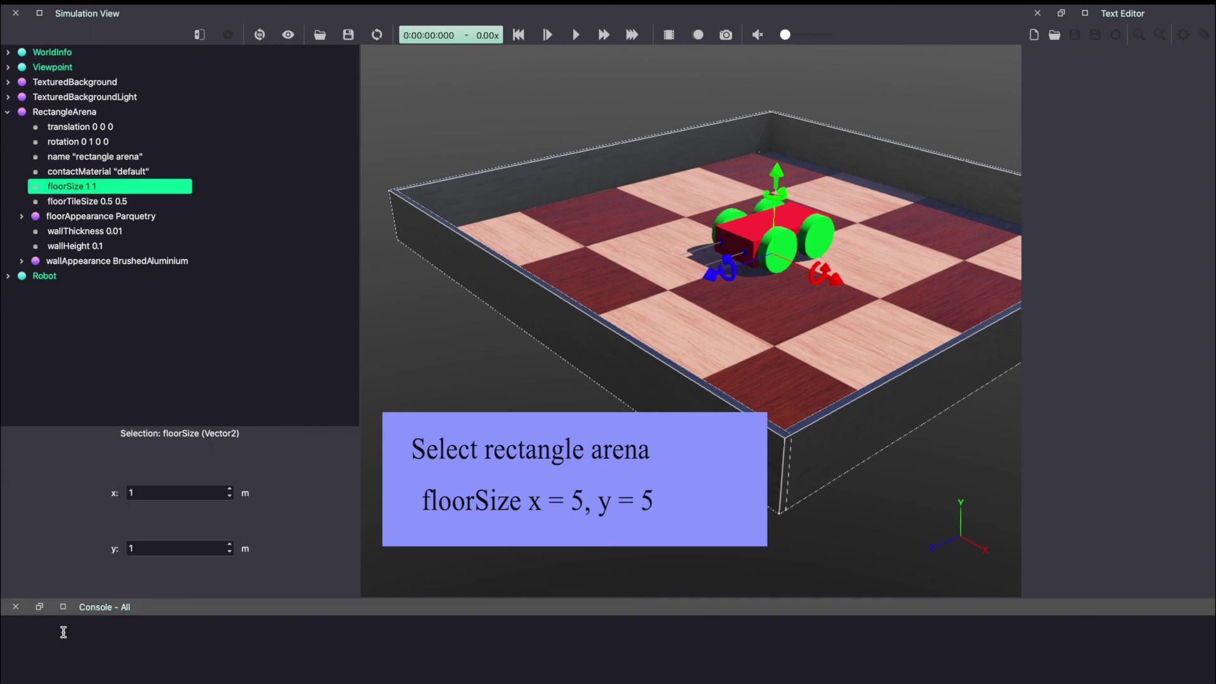
double_click(153, 495)
text(5)
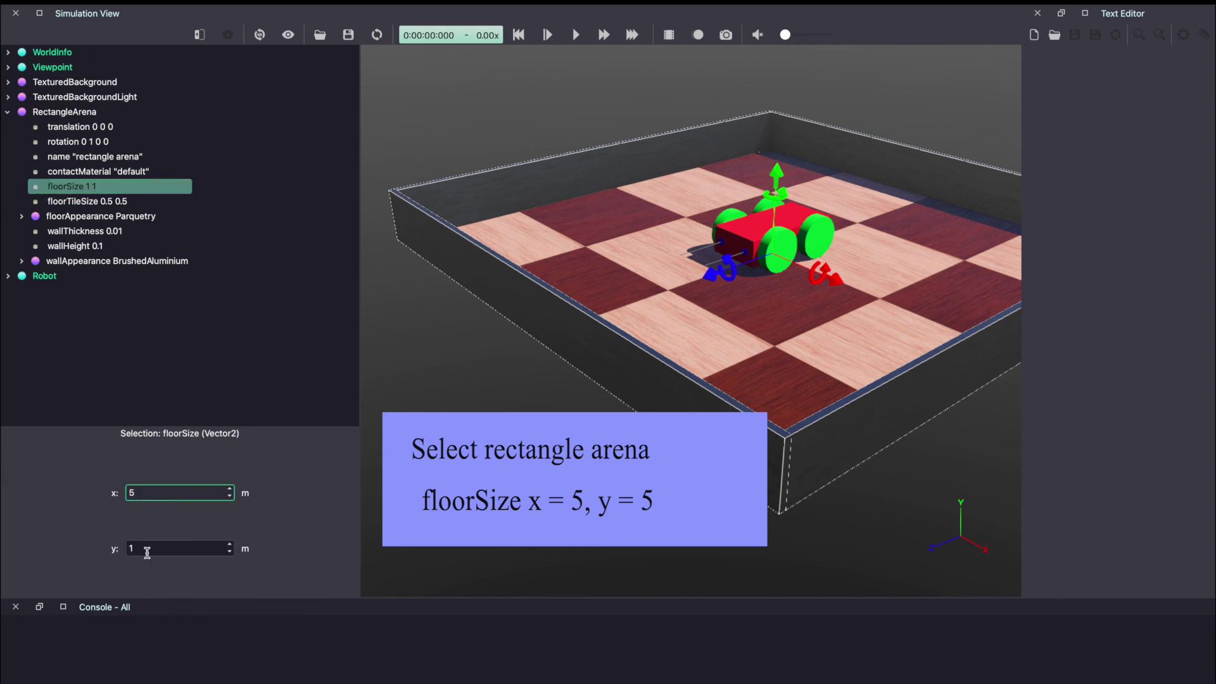
double_click(147, 552)
text(5)
key(Return)
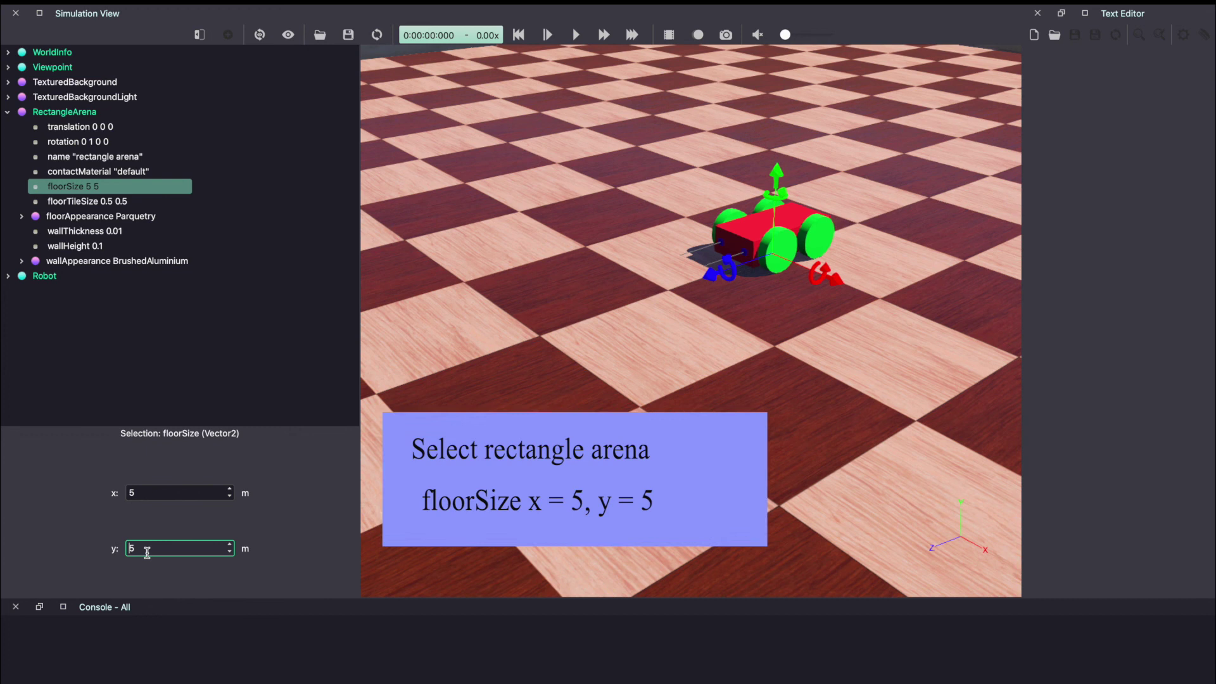
click(8, 113)
click(35, 127)
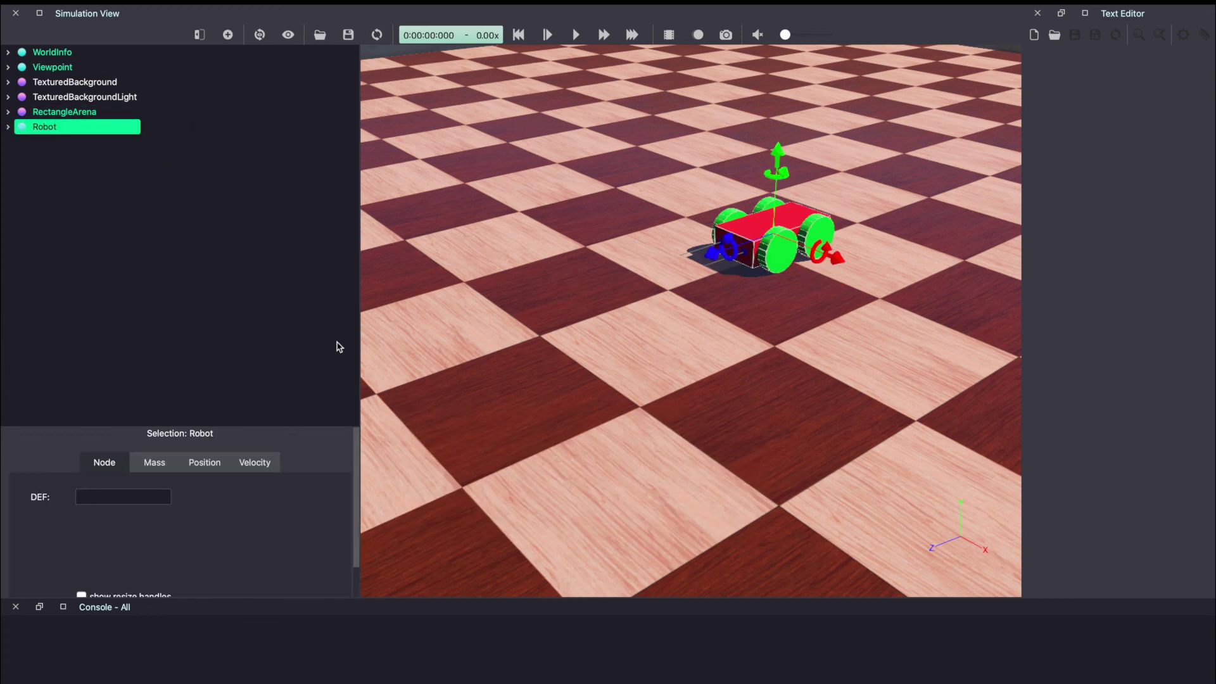
Insert a PointLight base node into the scene and expand its fields
click(227, 35)
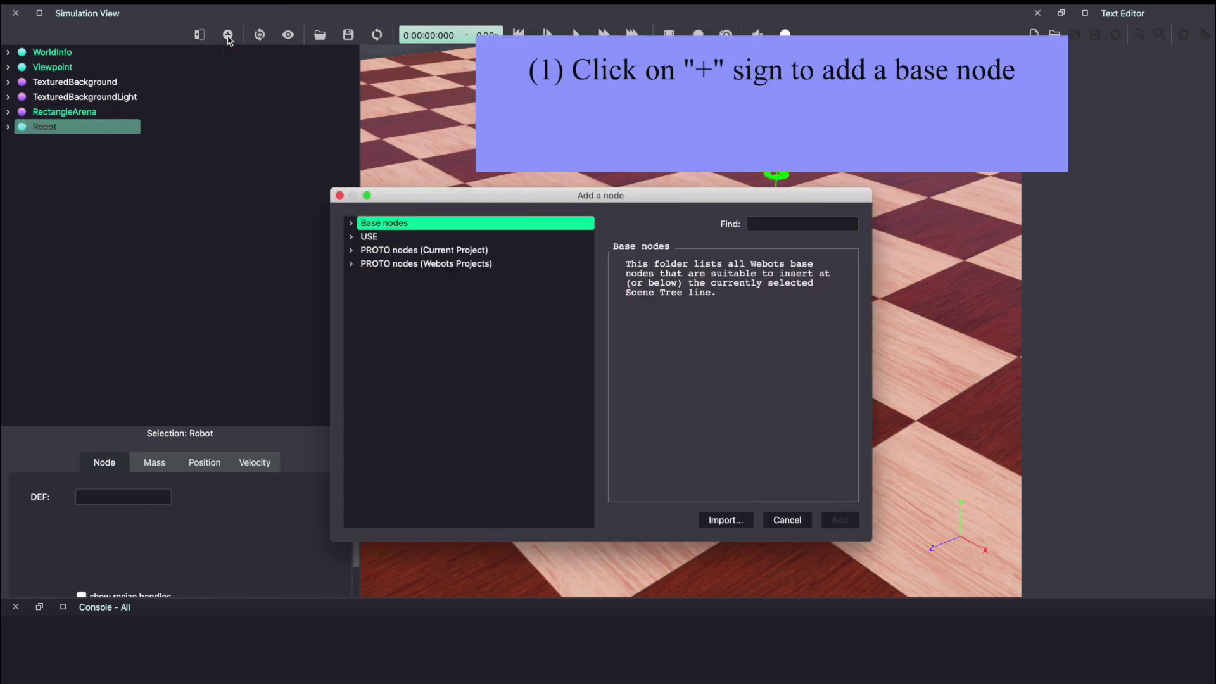
click(349, 224)
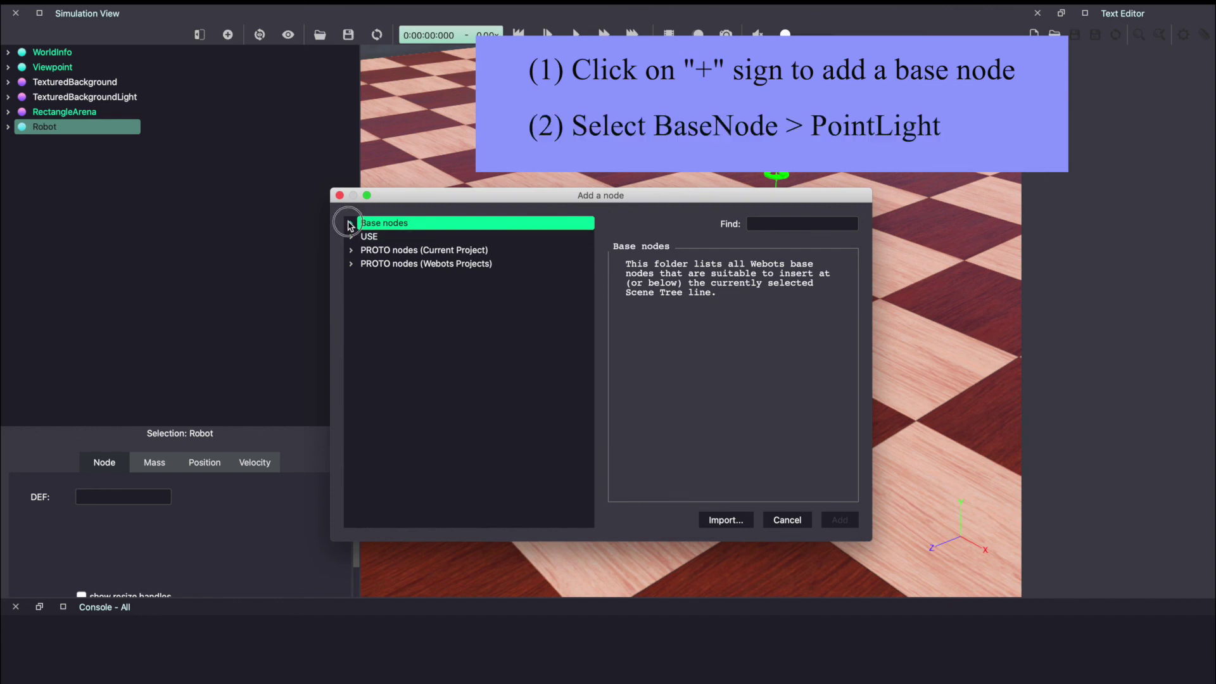
click(386, 329)
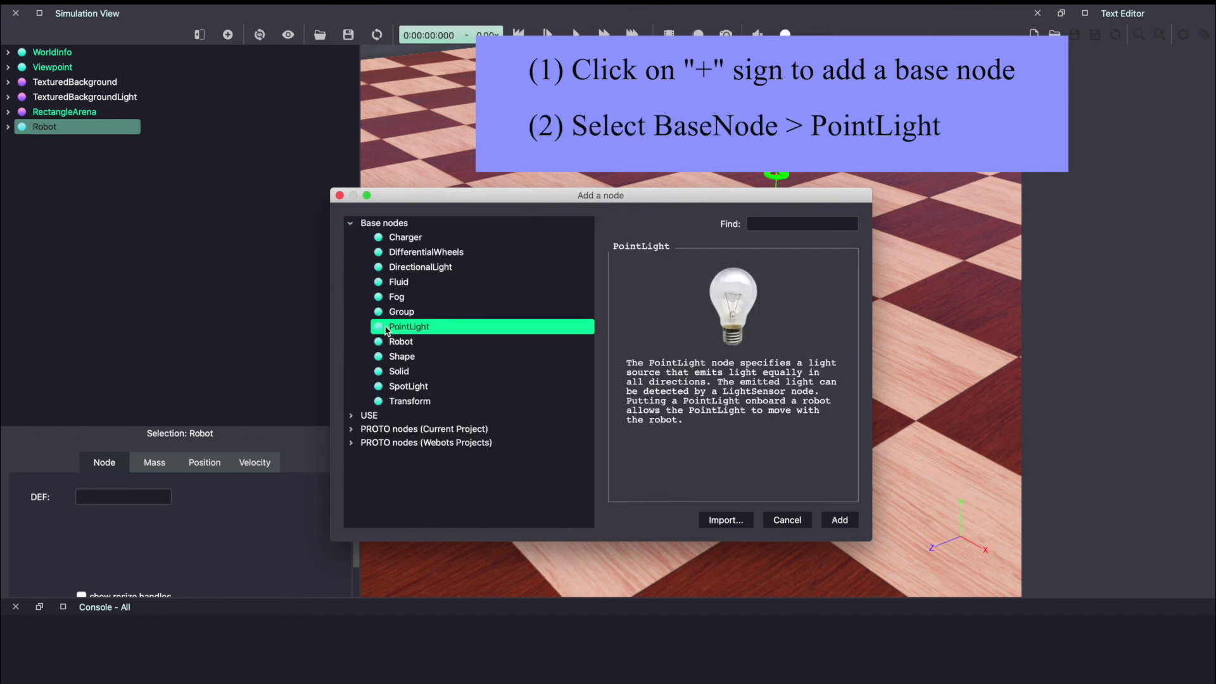
click(835, 518)
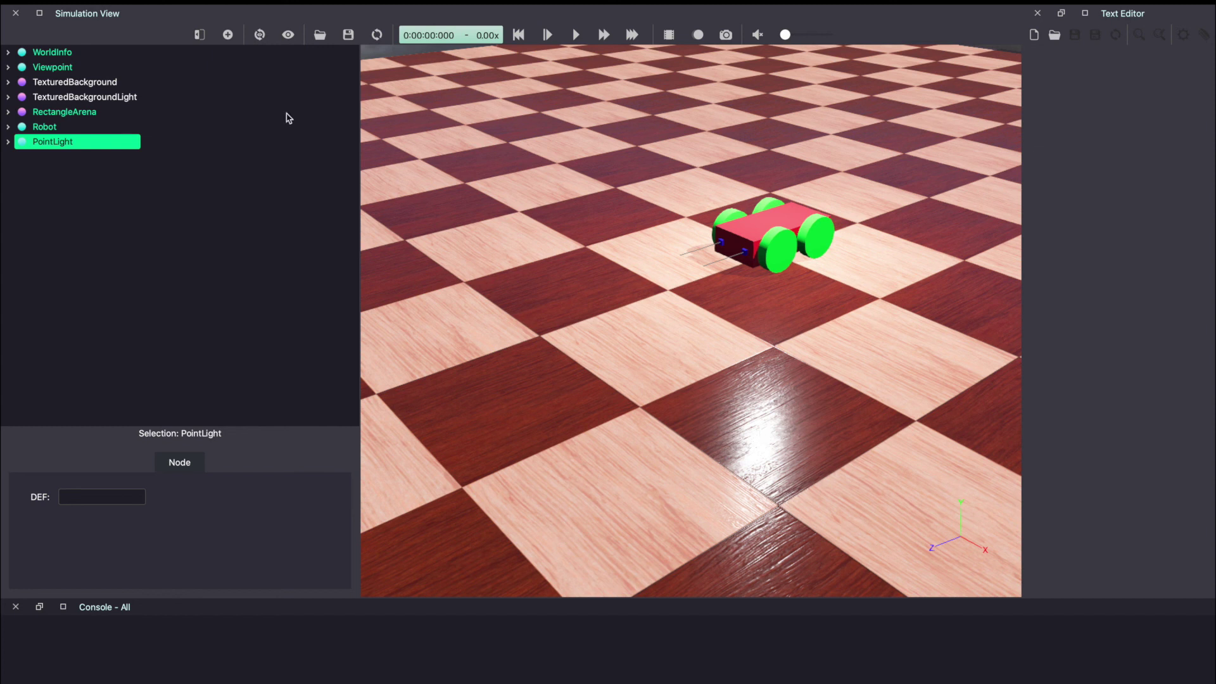
click(9, 142)
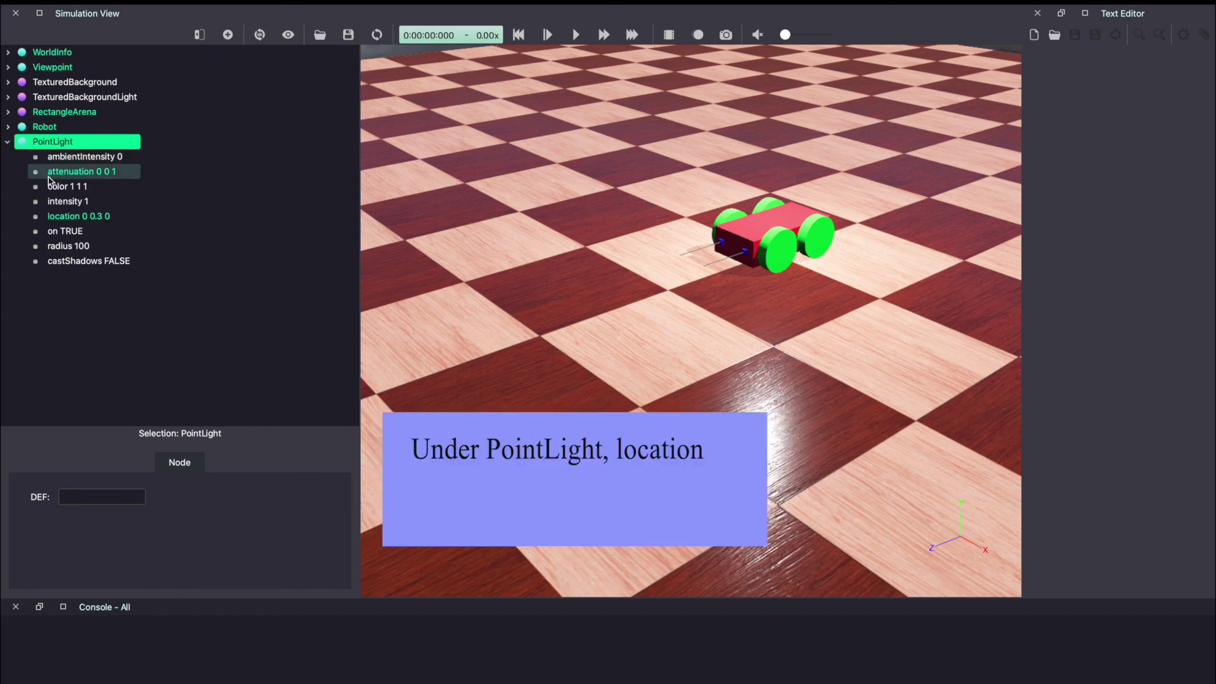
Set the PointLight location's y to 0 and z to 0.53, then save the world
click(55, 218)
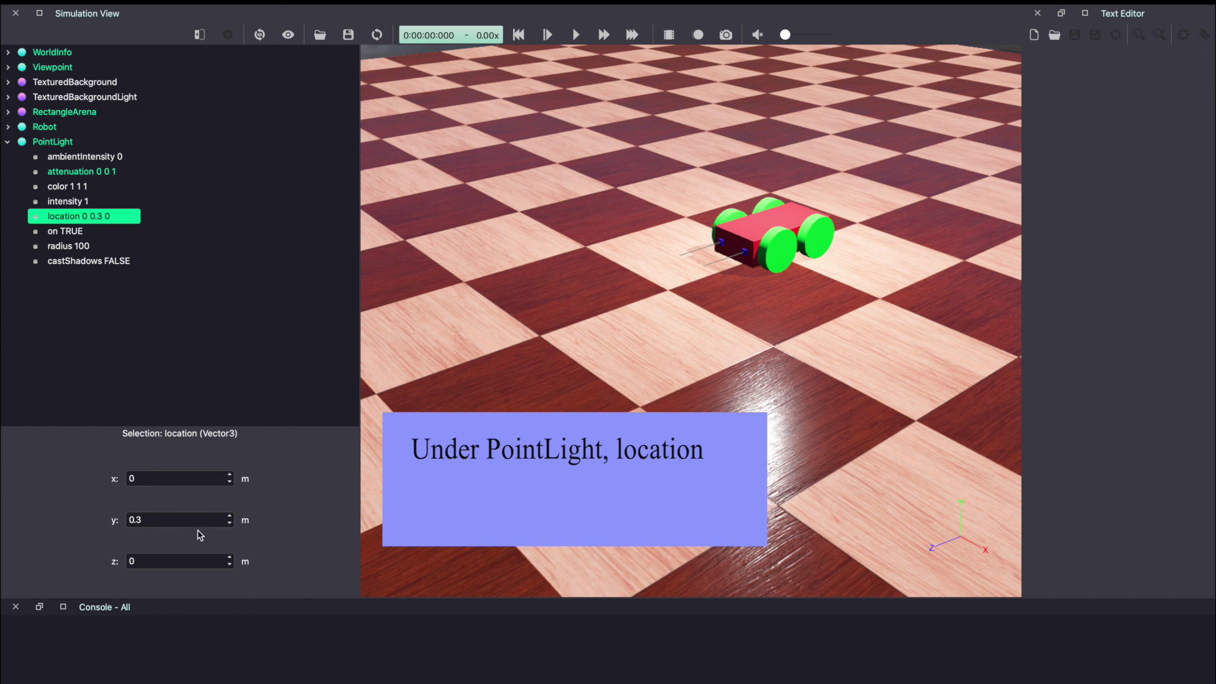
drag(180, 521, 100, 518)
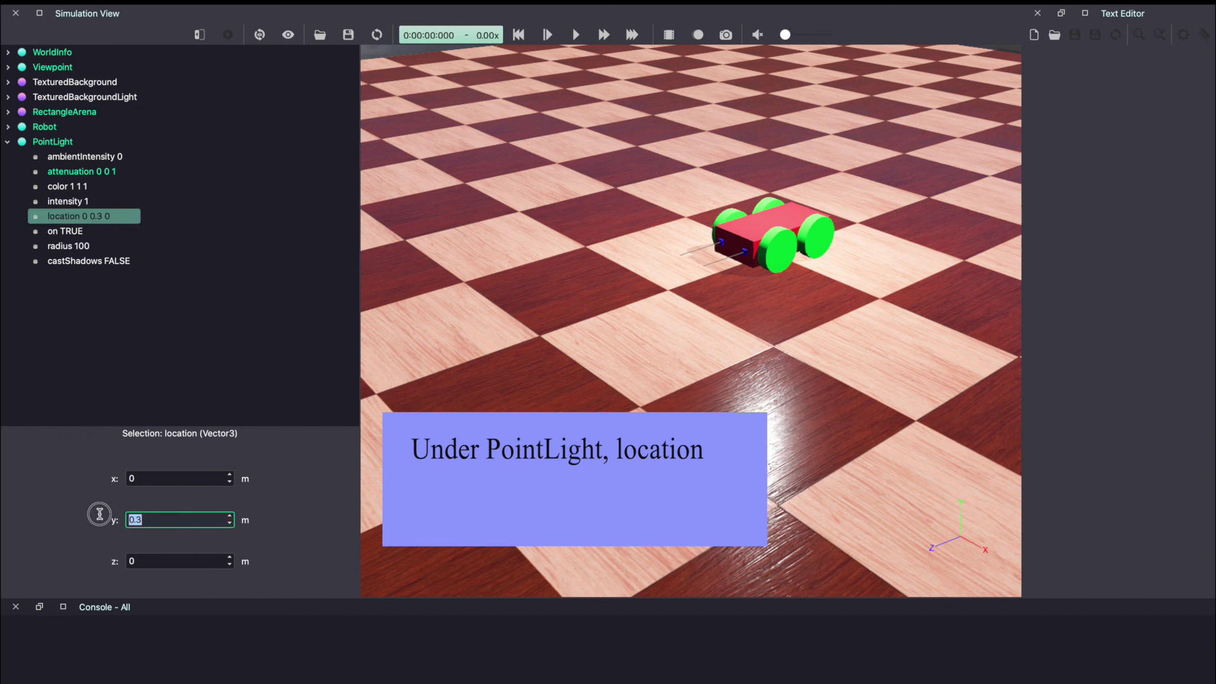
text(0)
key(Return)
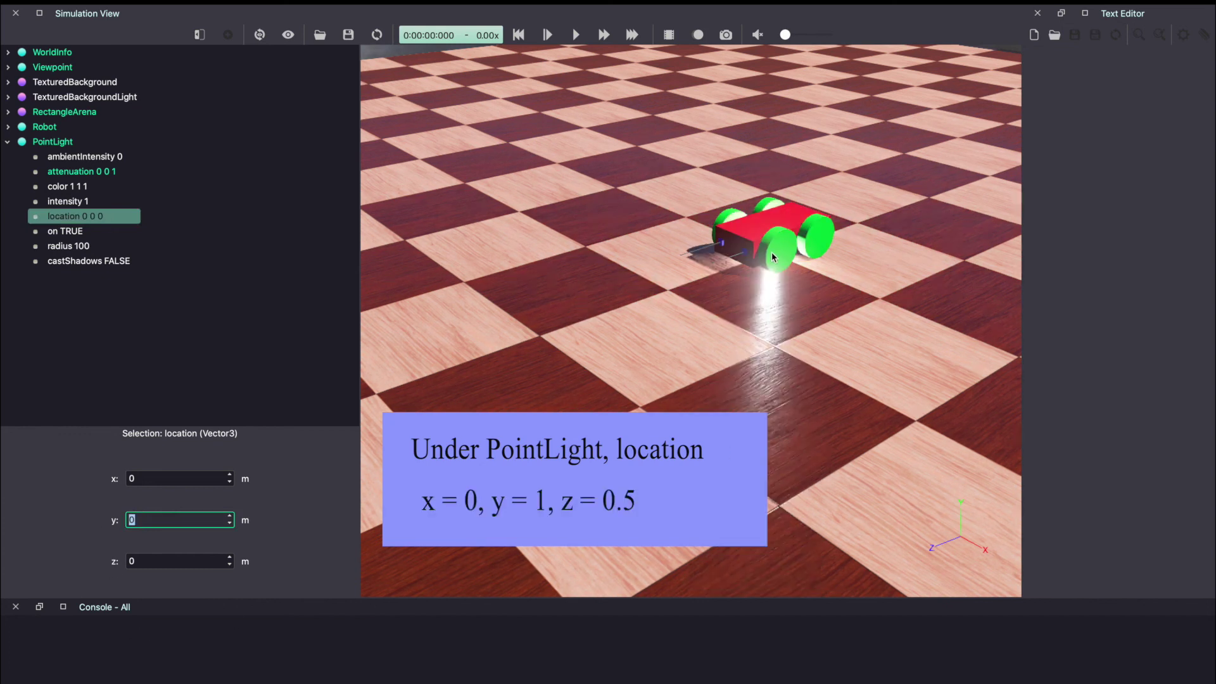
click(158, 566)
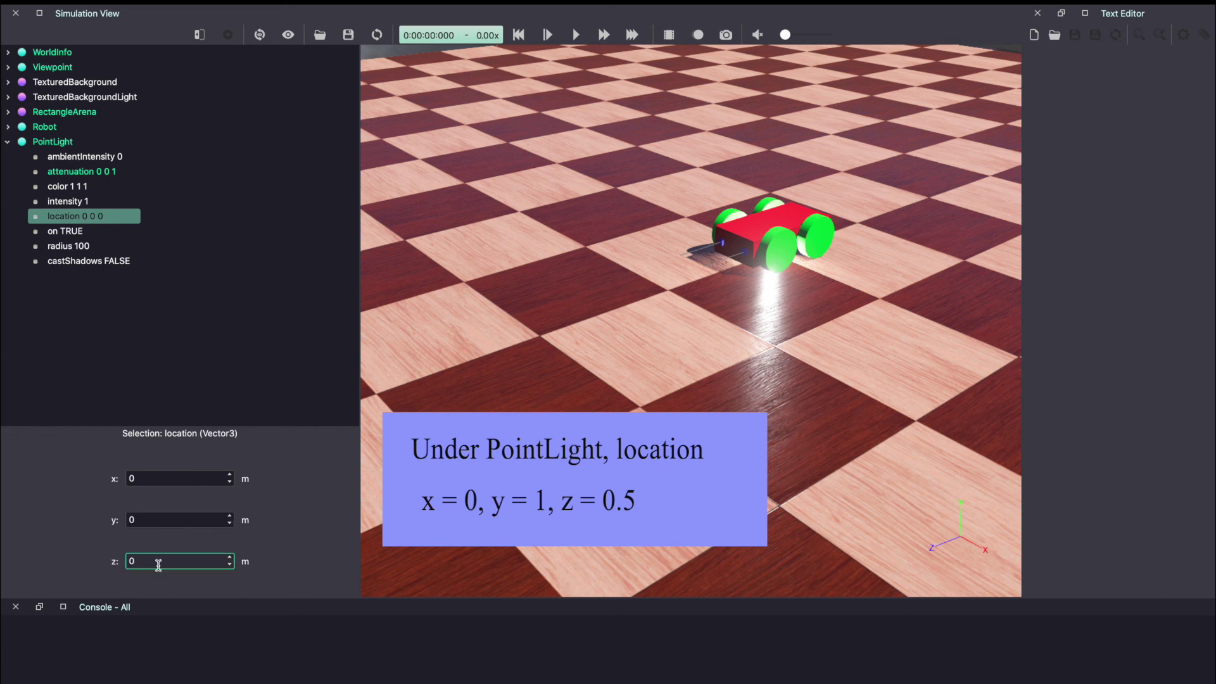
text(.53)
key(Return)
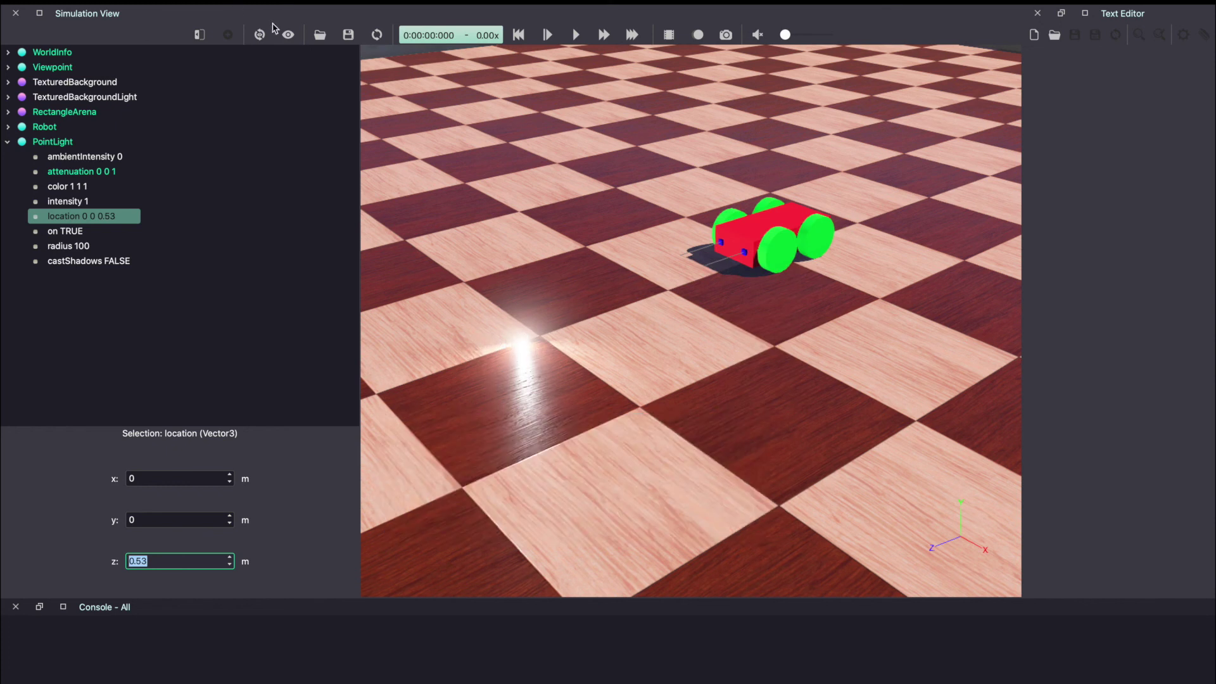
click(348, 35)
Delete the TexturedBackgroundLight node from the scene tree and save the world
click(74, 97)
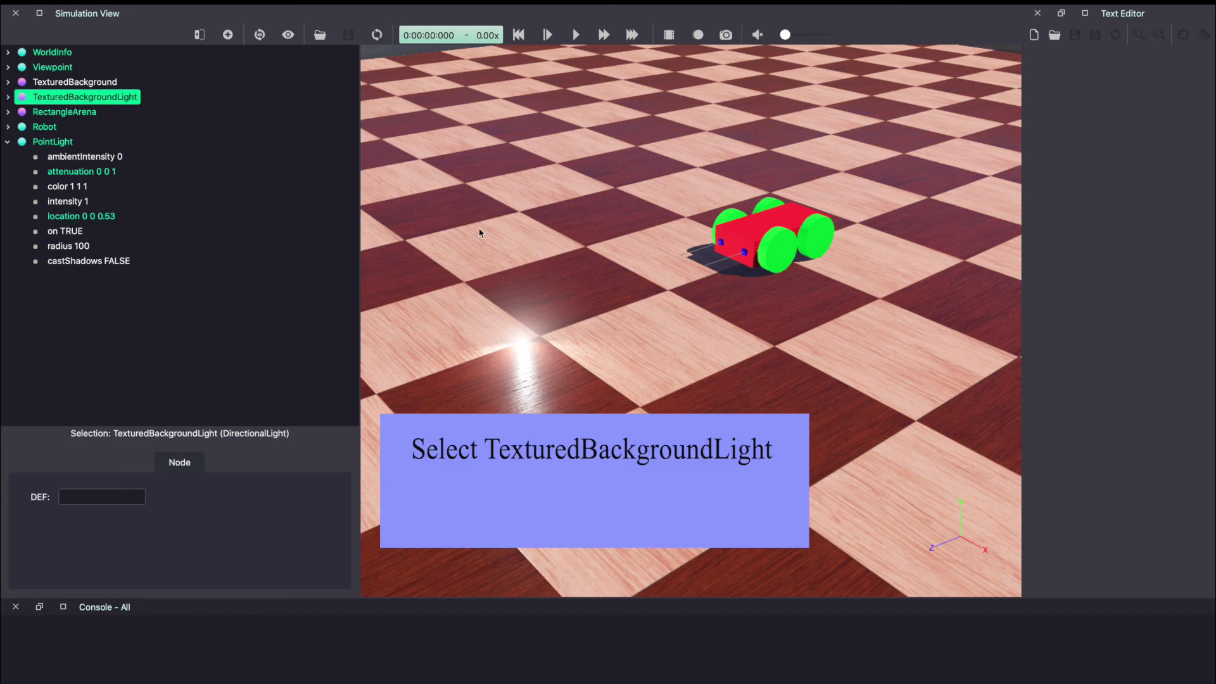
right_click(69, 98)
mouse_move(115, 230)
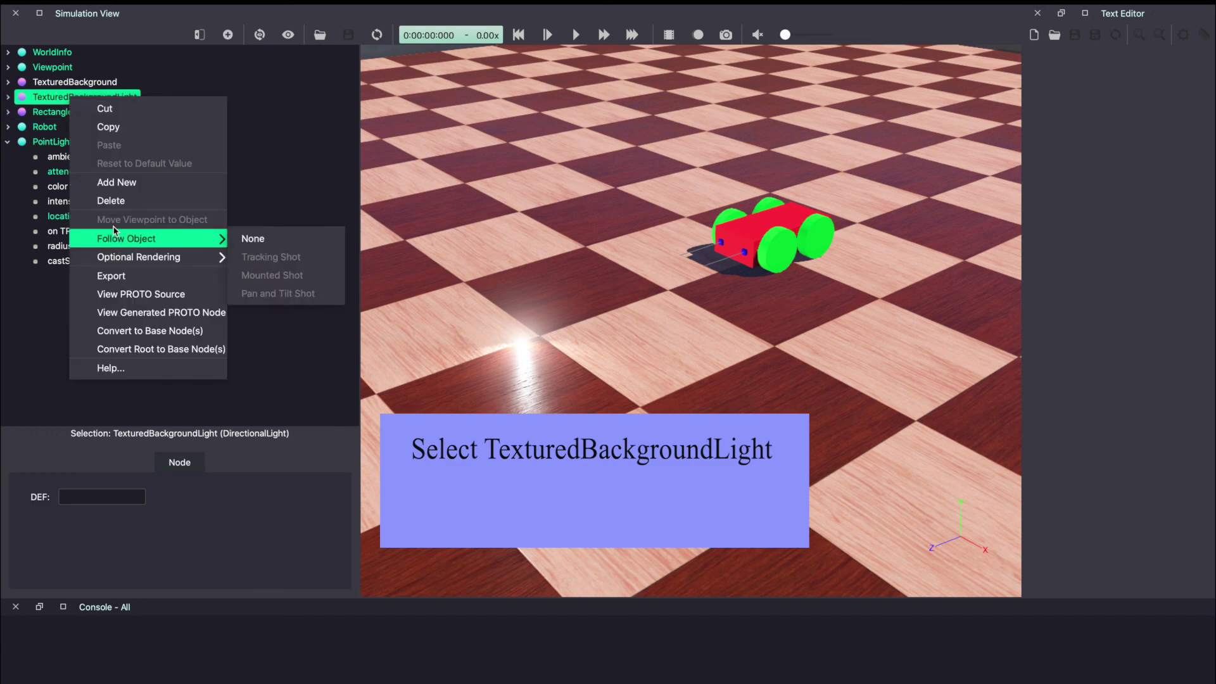
click(102, 205)
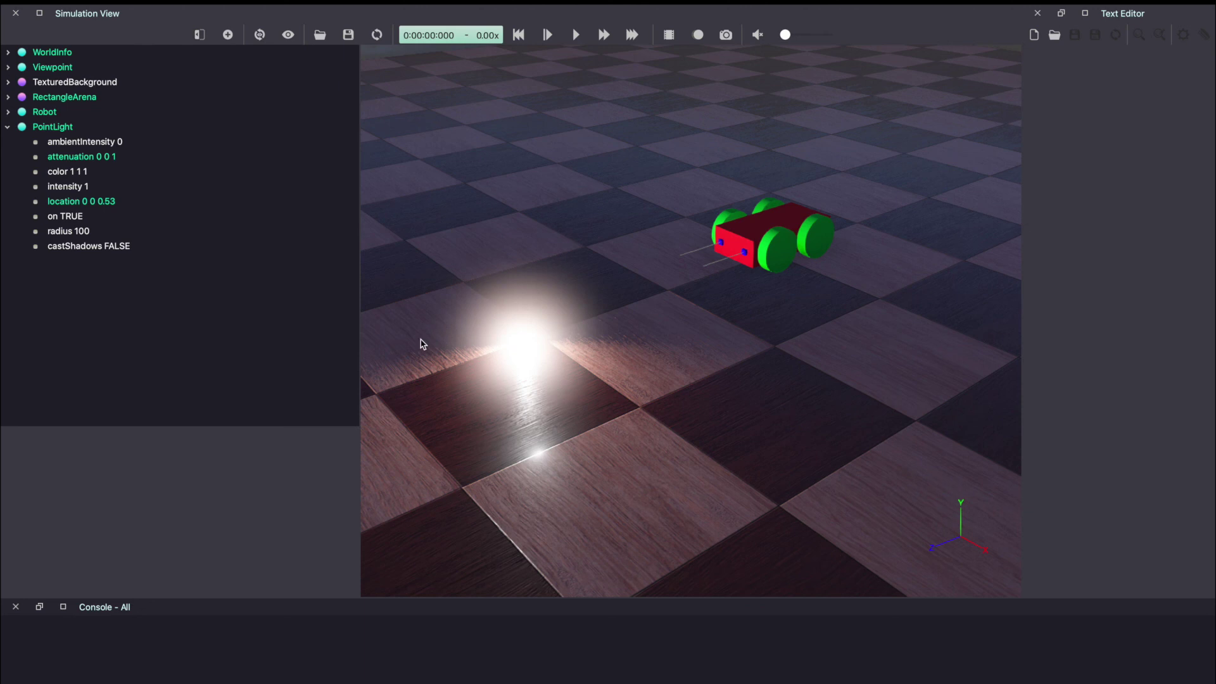
click(347, 36)
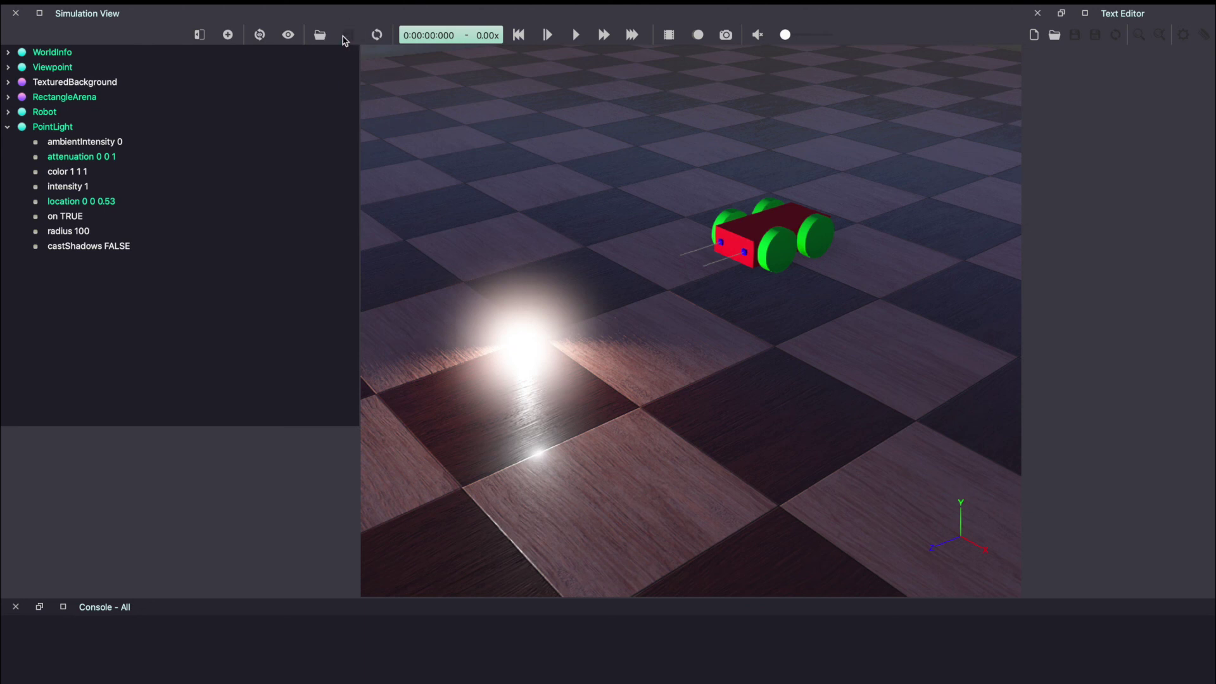